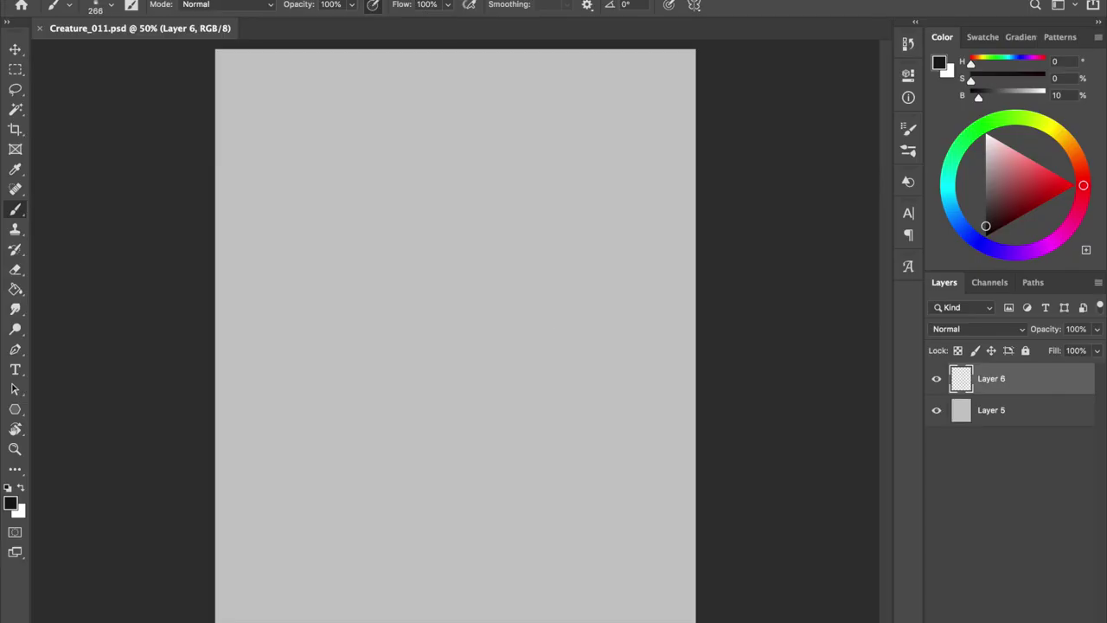
# Step: Lay down the first dark grey brush stroke on Layer 6 over the light grey canvas
pyautogui.moveTo(398, 208)
pyautogui.mouseDown()
pyautogui.moveTo(485, 238)
pyautogui.moveTo(528, 208)
pyautogui.mouseUp()
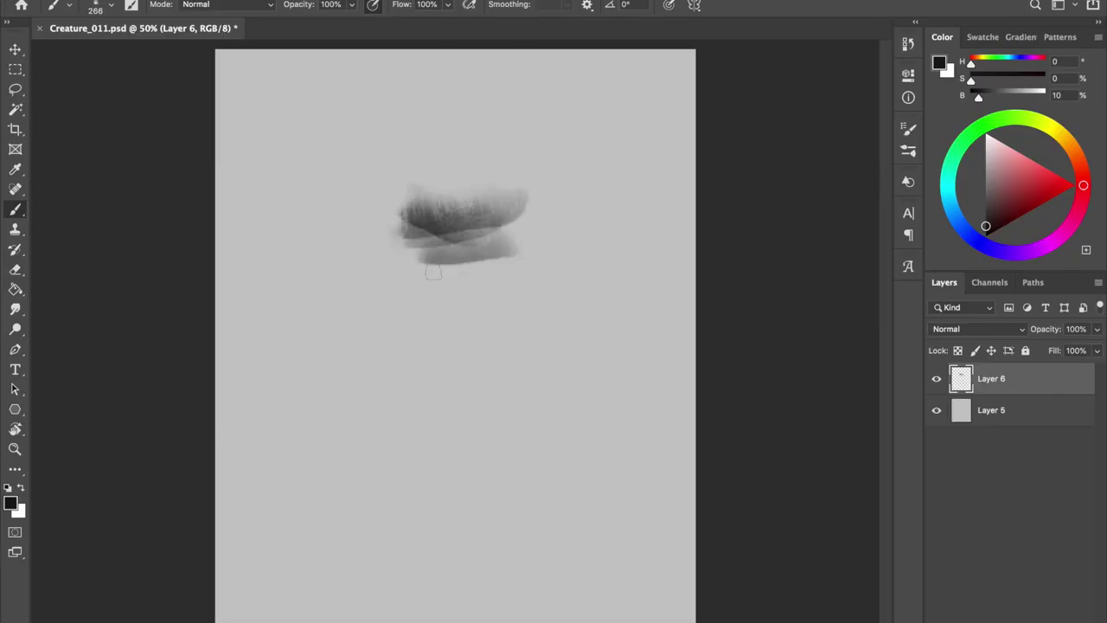
# Step: Block in the rounded head mass in dark grey, darkening its middle and lower right
pyautogui.moveTo(528, 260); pyautogui.dragTo(380, 268)
pyautogui.moveTo(372, 138); pyautogui.dragTo(389, 268)
pyautogui.moveTo(363, 173); pyautogui.dragTo(432, 312)
pyautogui.moveTo(372, 130)
pyautogui.mouseDown()
pyautogui.moveTo(528, 156)
pyautogui.moveTo(476, 69)
pyautogui.moveTo(381, 285)
pyautogui.moveTo(471, 329)
pyautogui.moveTo(523, 143)
pyautogui.moveTo(513, 222)
pyautogui.moveTo(530, 87)
pyautogui.moveTo(516, 152)
pyautogui.moveTo(372, 207)
pyautogui.moveTo(519, 139)
pyautogui.mouseUp()
pyautogui.moveTo(510, 96)
pyautogui.mouseDown()
pyautogui.moveTo(364, 130)
pyautogui.moveTo(385, 186)
pyautogui.moveTo(484, 216)
pyautogui.mouseUp()
pyautogui.moveTo(441, 294); pyautogui.dragTo(502, 263)
pyautogui.moveTo(523, 207)
pyautogui.mouseDown()
pyautogui.moveTo(503, 275)
pyautogui.moveTo(523, 207)
pyautogui.moveTo(510, 308)
pyautogui.mouseUp()
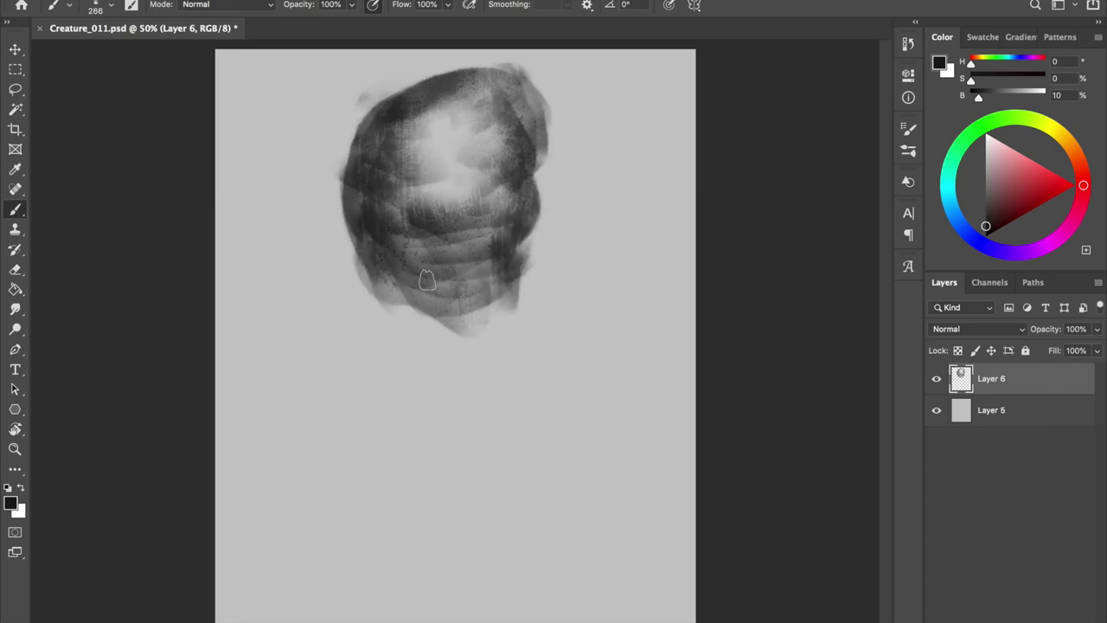
# Step: Erase back the head's lower-right edge and paint dark diagonal bands across the head
pyautogui.press('e')
pyautogui.moveTo(547, 236); pyautogui.dragTo(530, 281)
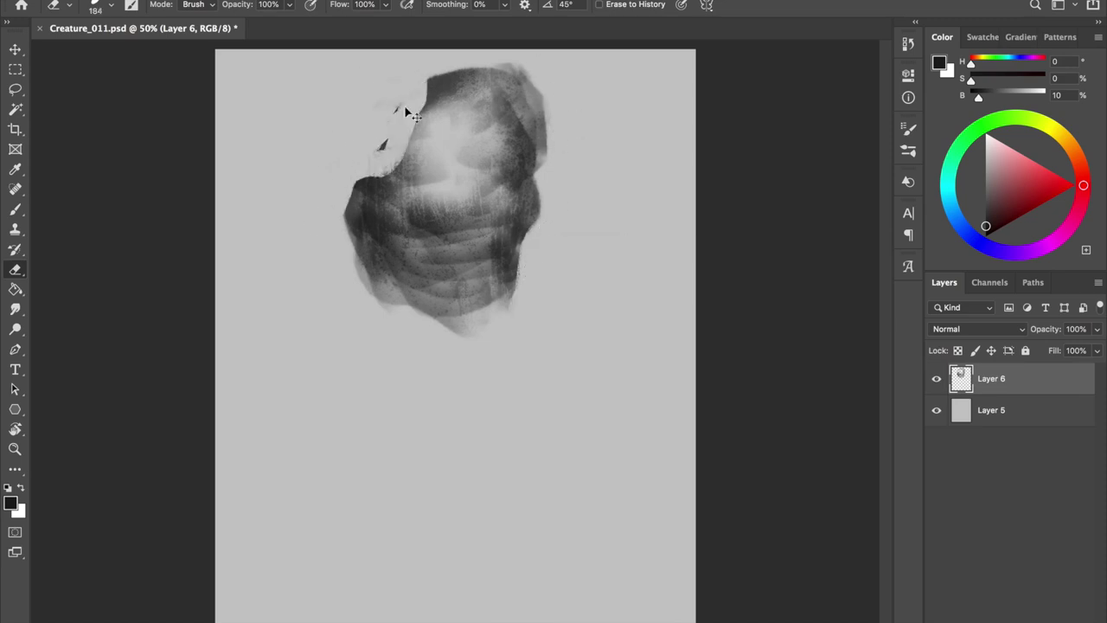
pyautogui.press('b')
pyautogui.moveTo(381, 138); pyautogui.dragTo(510, 207)
pyautogui.moveTo(484, 104)
pyautogui.mouseDown()
pyautogui.moveTo(389, 259)
pyautogui.moveTo(502, 277)
pyautogui.mouseUp()
pyautogui.moveTo(432, 250)
pyautogui.mouseDown()
pyautogui.moveTo(462, 271)
pyautogui.moveTo(413, 234)
pyautogui.moveTo(472, 272)
pyautogui.moveTo(398, 288)
pyautogui.mouseUp()
# Step: Paint two dark eye sockets, a nose and a mouth on the face
pyautogui.moveTo(448, 181); pyautogui.dragTo(481, 185)
pyautogui.moveTo(468, 206)
pyautogui.mouseDown()
pyautogui.moveTo(514, 214)
pyautogui.moveTo(454, 227)
pyautogui.moveTo(524, 167)
pyautogui.mouseUp()
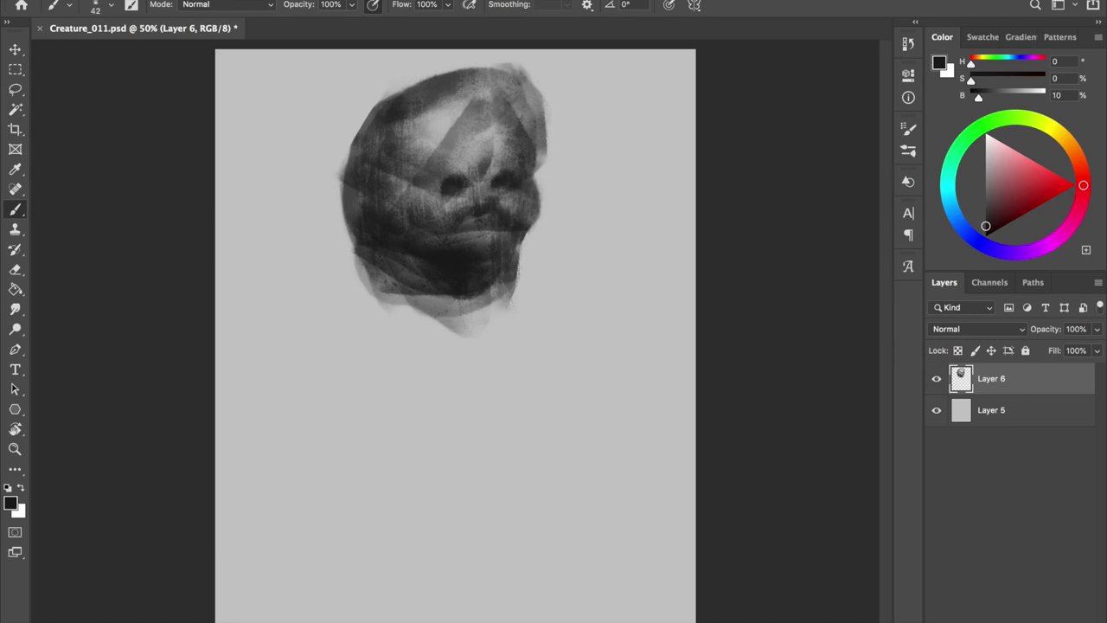
pyautogui.press('e')
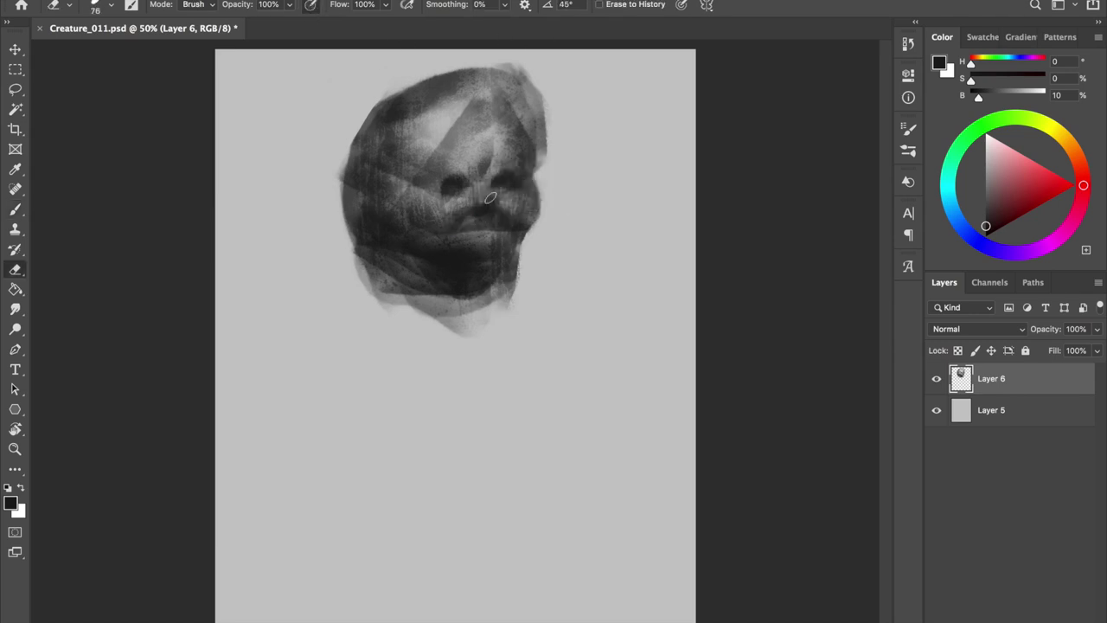
# Step: Lighten the areas around the eyes and shrink the brush to about 82 px for detail
pyautogui.keyDown('ctrl'); pyautogui.keyDown('alt'); pyautogui.moveTo(453, 168); pyautogui.dragTo(438, 284); pyautogui.keyUp('alt'); pyautogui.keyUp('ctrl')
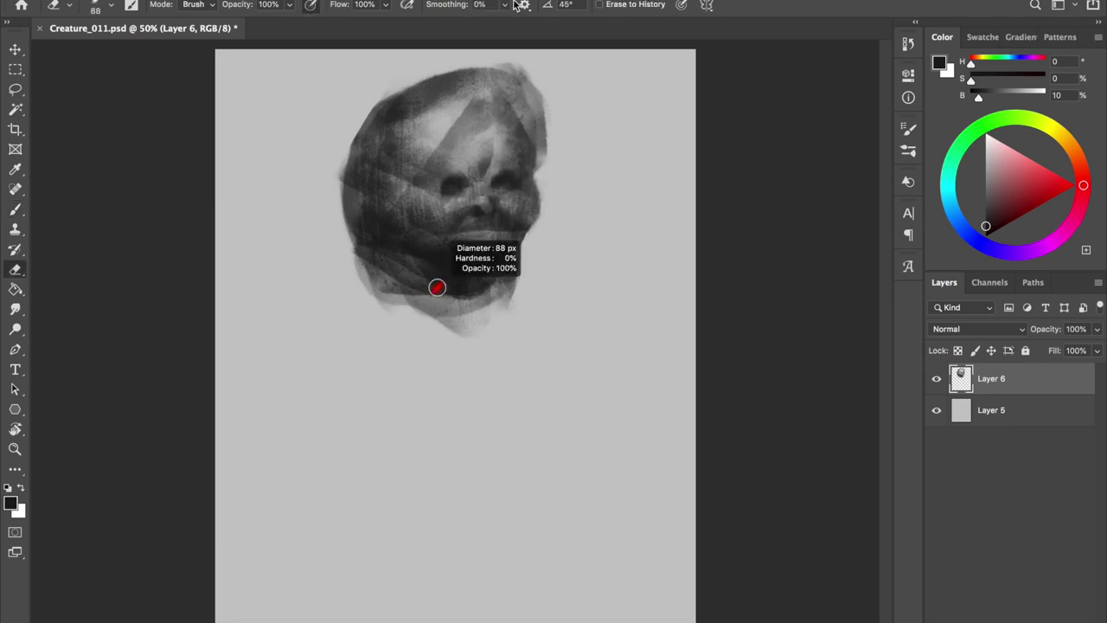
pyautogui.moveTo(441, 169); pyautogui.dragTo(525, 164)
pyautogui.press('b')
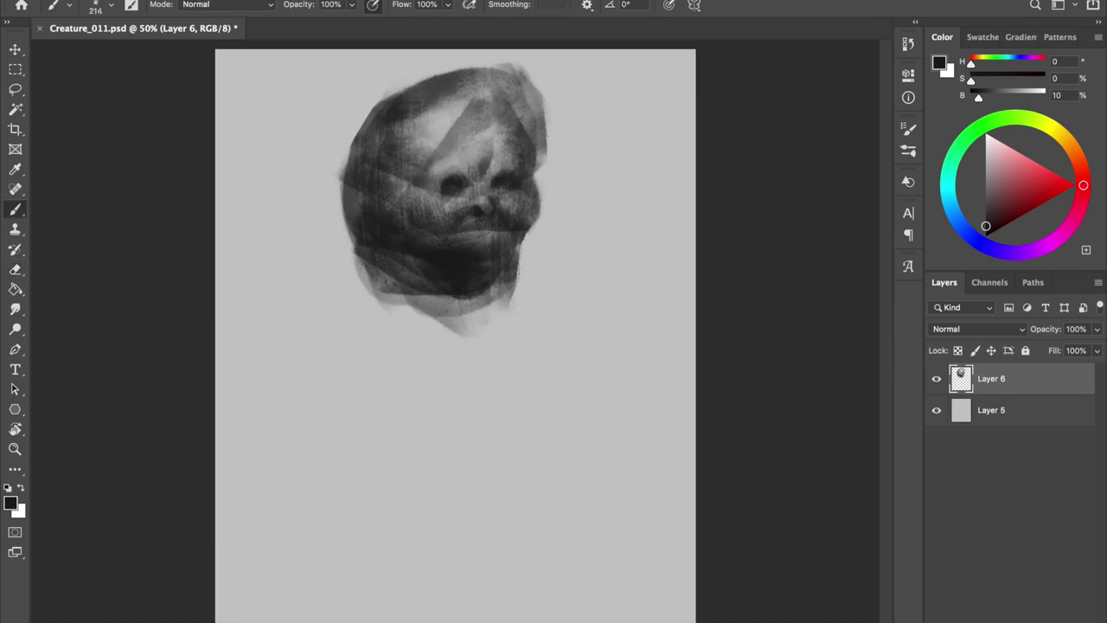
pyautogui.moveTo(444, 197); pyautogui.dragTo(435, 199)
pyautogui.moveTo(459, 222)
pyautogui.mouseDown()
pyautogui.moveTo(443, 223)
pyautogui.moveTo(481, 191)
pyautogui.mouseUp()
pyautogui.press('e')
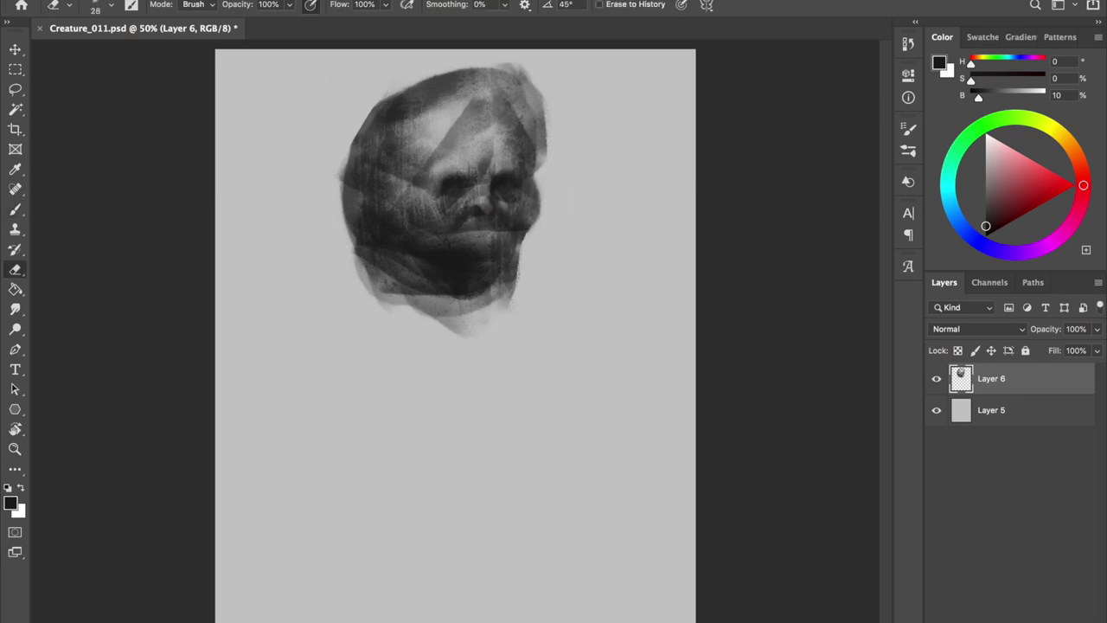
pyautogui.press('b')
# Step: Darken the right cheek and jaw, lighten the chin and paint a dark lip line
pyautogui.moveTo(526, 224)
pyautogui.mouseDown()
pyautogui.moveTo(528, 206)
pyautogui.moveTo(512, 254)
pyautogui.moveTo(461, 235)
pyautogui.moveTo(502, 235)
pyautogui.moveTo(528, 260)
pyautogui.mouseUp()
pyautogui.press('e')
pyautogui.press('b')
pyautogui.press('e')
pyautogui.press('b')
pyautogui.moveTo(463, 212)
pyautogui.mouseDown()
pyautogui.moveTo(445, 268)
pyautogui.moveTo(509, 242)
pyautogui.mouseUp()
pyautogui.moveTo(441, 249)
pyautogui.mouseDown()
pyautogui.moveTo(519, 242)
pyautogui.moveTo(521, 253)
pyautogui.mouseUp()
pyautogui.moveTo(505, 207); pyautogui.dragTo(512, 233)
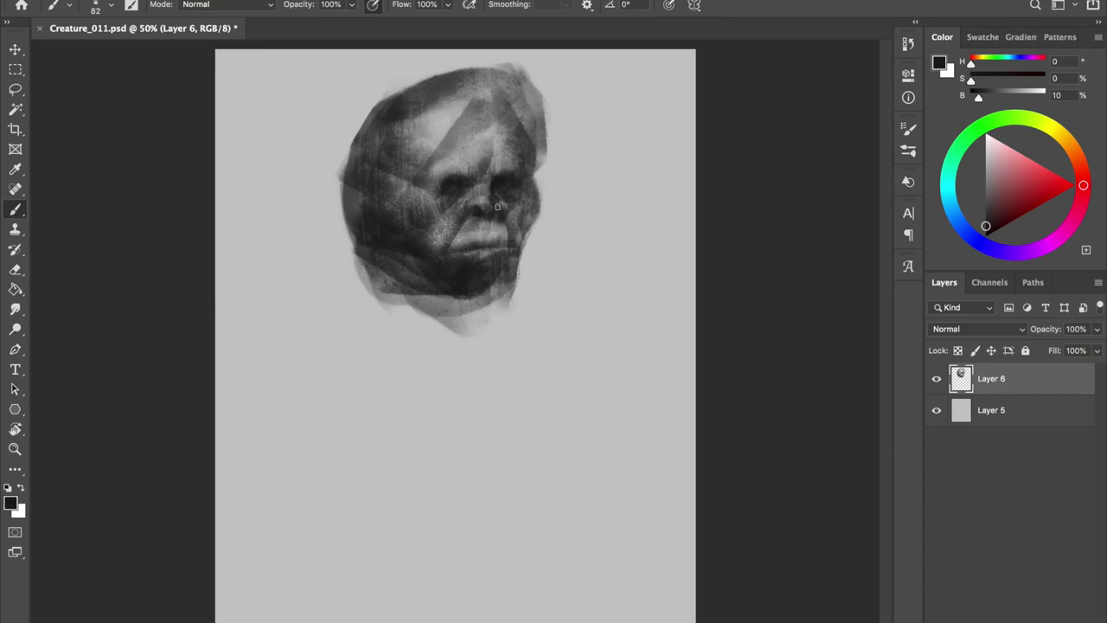
# Step: Erase lighter areas under the mouth and along the right cheek edge
pyautogui.press('e')
pyautogui.moveTo(476, 261); pyautogui.dragTo(467, 284)
pyautogui.press('b')
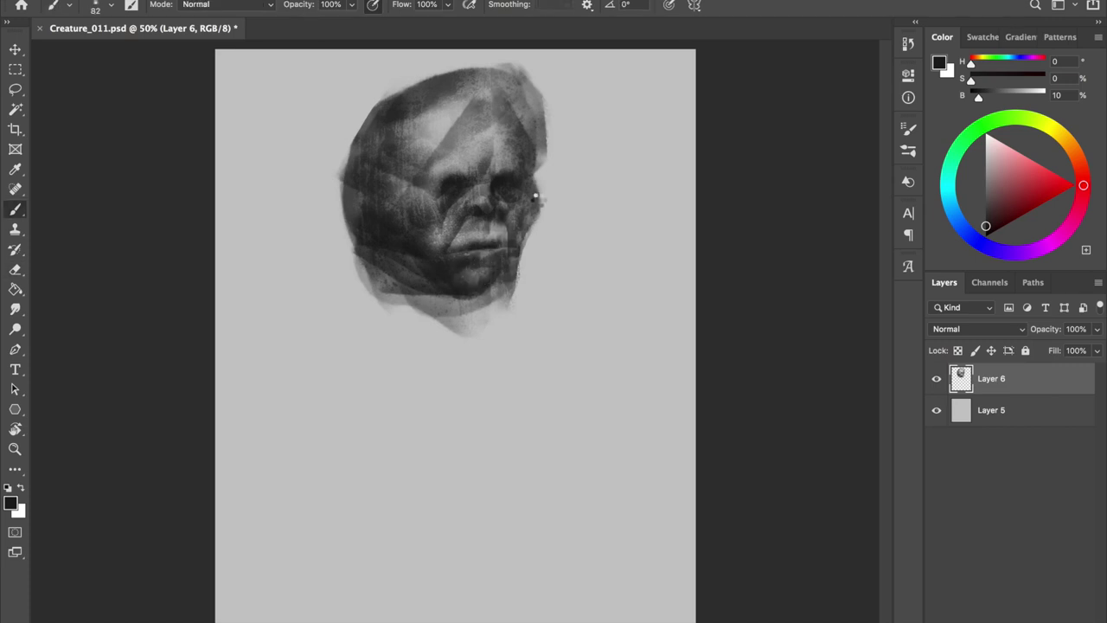
pyautogui.press('e')
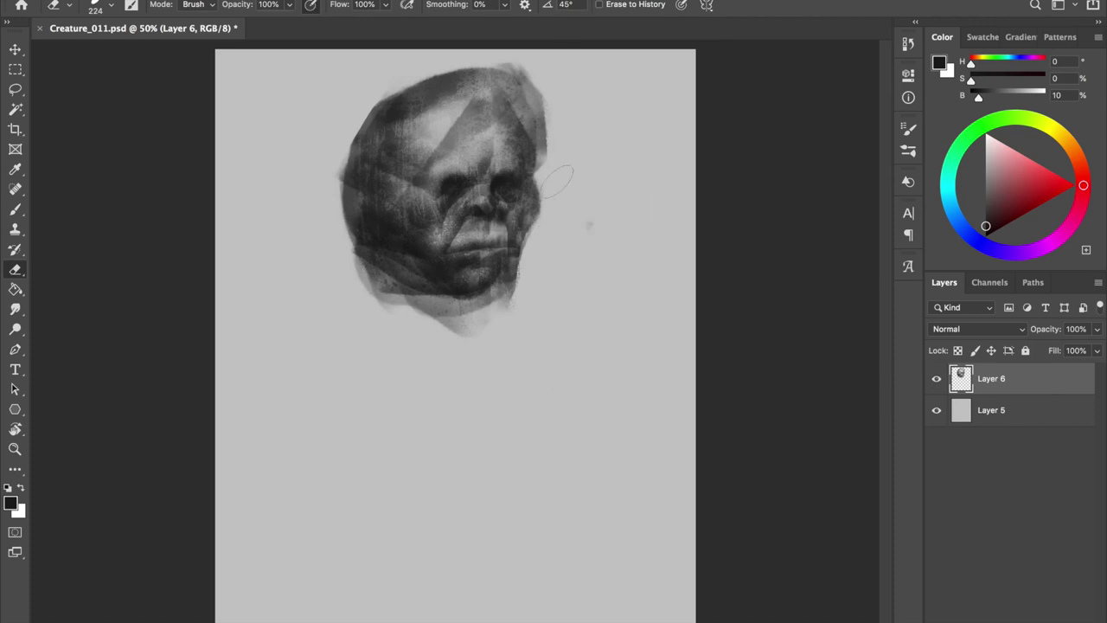
pyautogui.moveTo(521, 242); pyautogui.dragTo(527, 198)
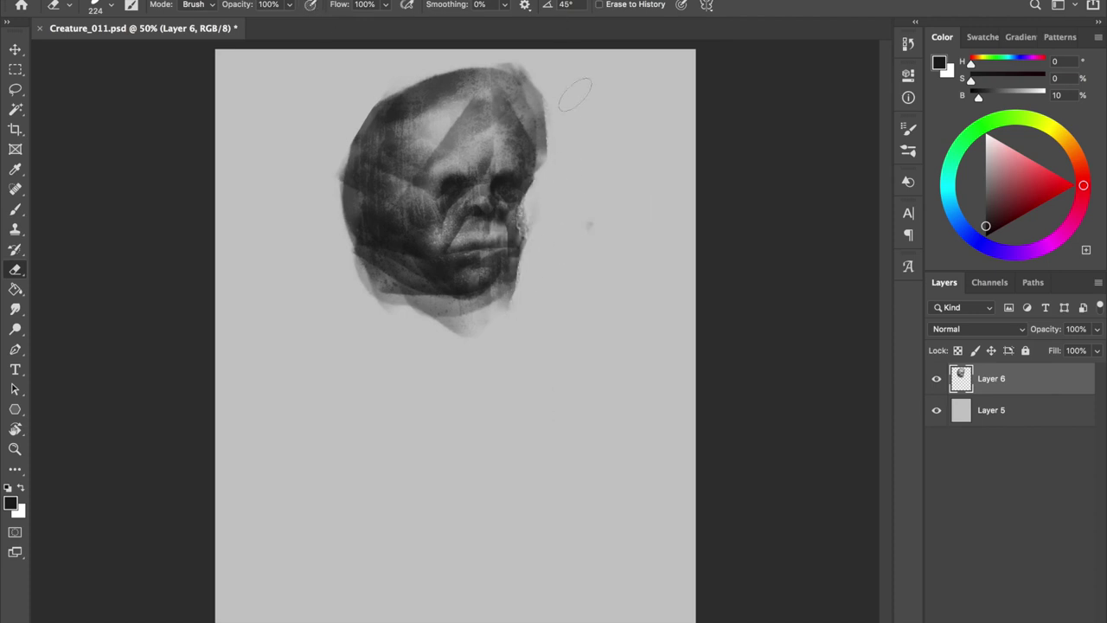
pyautogui.press('b')
# Step: Darken and extend the face's right edge outward, then lighten a right-cheek patch
pyautogui.moveTo(544, 114); pyautogui.dragTo(537, 227)
pyautogui.moveTo(511, 281)
pyautogui.mouseDown()
pyautogui.moveTo(558, 147)
pyautogui.moveTo(519, 91)
pyautogui.mouseUp()
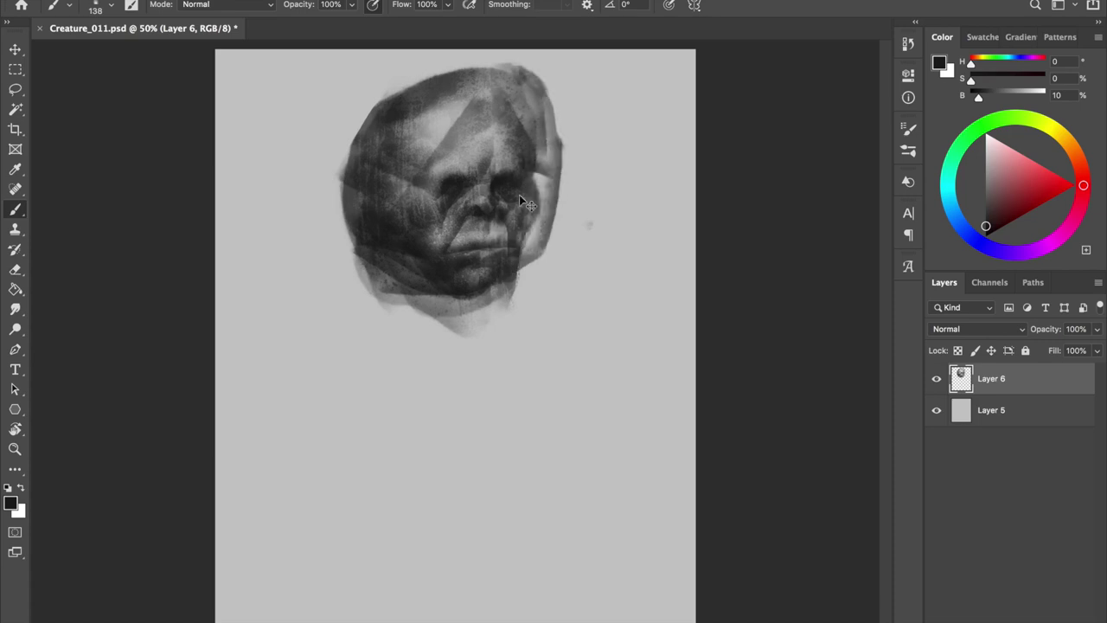
pyautogui.press('e')
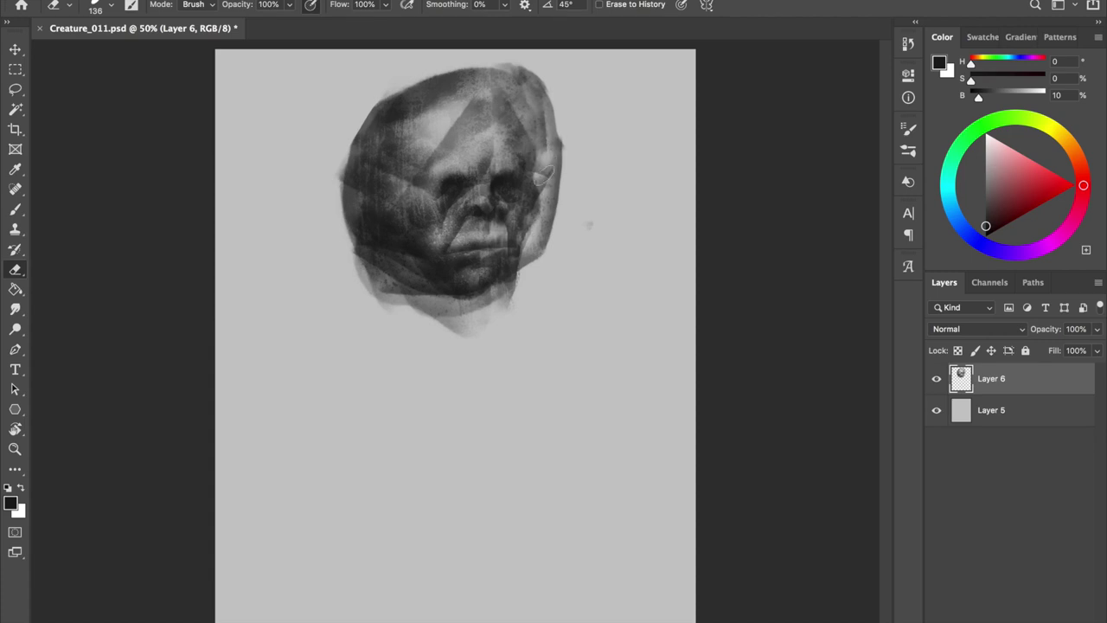
pyautogui.moveTo(506, 209)
pyautogui.mouseDown()
pyautogui.moveTo(521, 227)
pyautogui.moveTo(509, 227)
pyautogui.mouseUp()
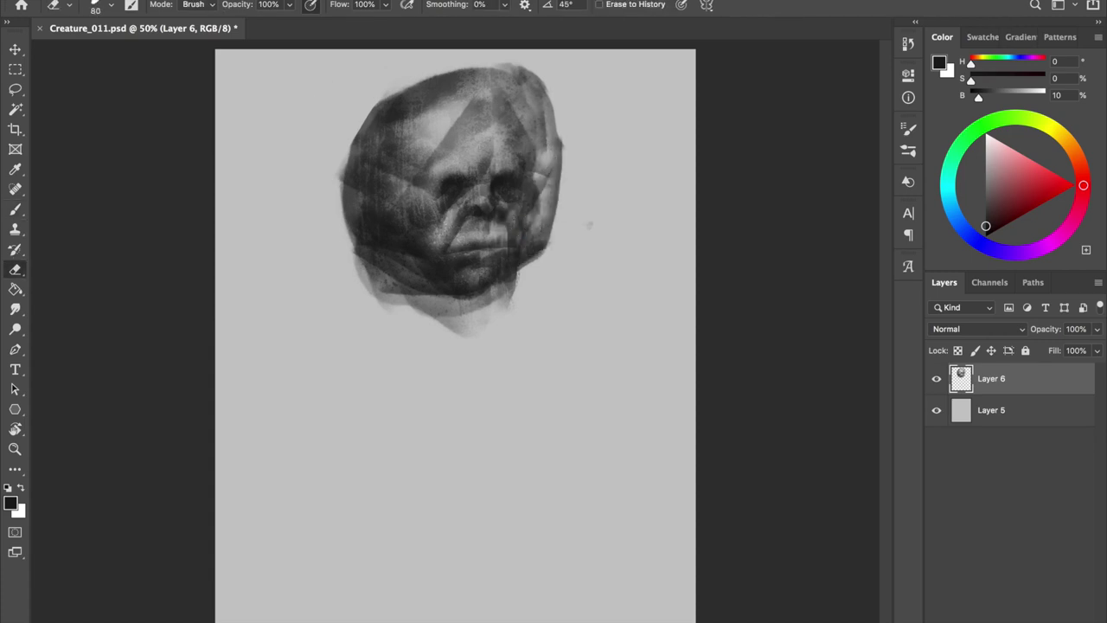
pyautogui.press('b')
# Step: With a 94 px brush, darken the brow and forehead and extend the head's left side down
pyautogui.moveTo(479, 224); pyautogui.dragTo(484, 223)
pyautogui.moveTo(479, 157); pyautogui.dragTo(482, 185)
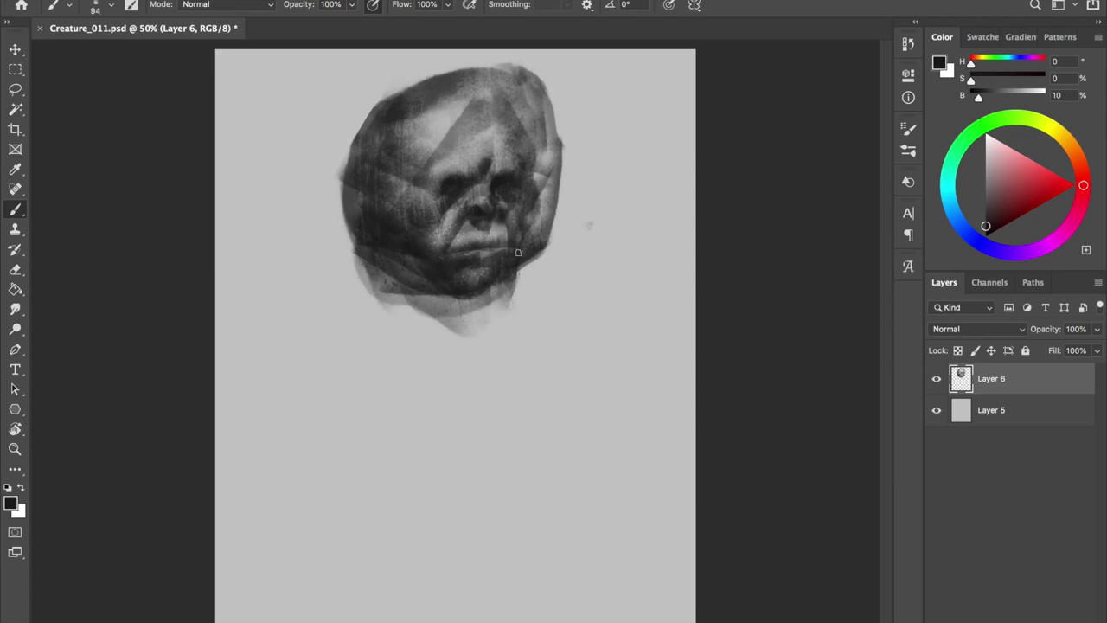
pyautogui.moveTo(449, 95)
pyautogui.mouseDown()
pyautogui.moveTo(398, 169)
pyautogui.moveTo(433, 167)
pyautogui.moveTo(424, 112)
pyautogui.moveTo(381, 87)
pyautogui.moveTo(476, 87)
pyautogui.moveTo(400, 159)
pyautogui.mouseUp()
pyautogui.press('e')
pyautogui.press('b')
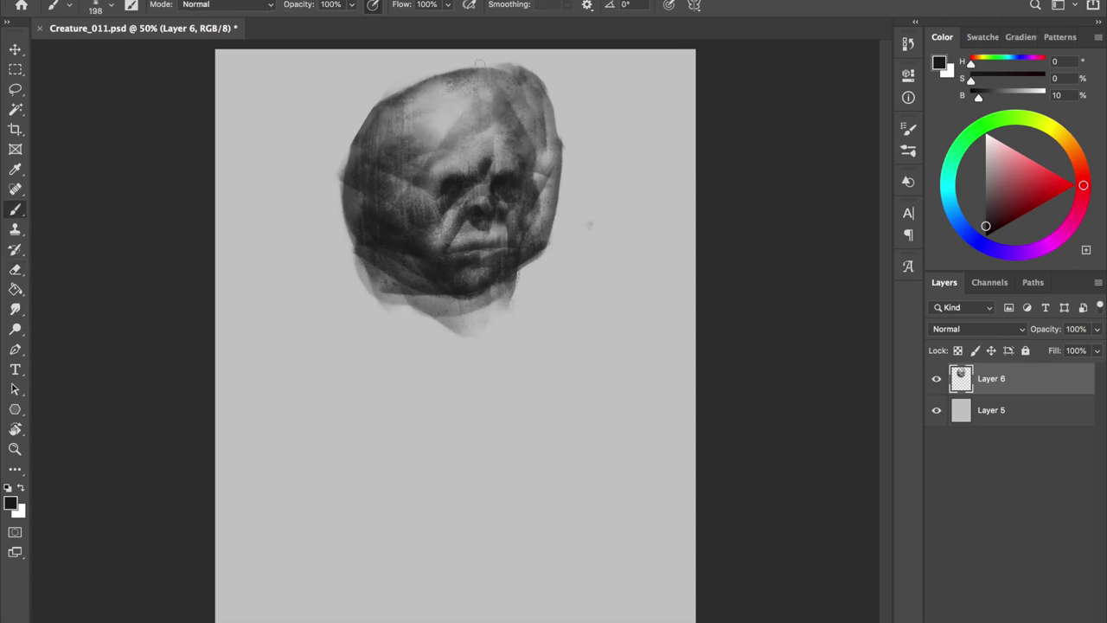
pyautogui.moveTo(389, 112); pyautogui.dragTo(316, 311)
# Step: Extend the head down on the left, soften its upper-left edge and darken under the chin
pyautogui.moveTo(311, 216)
pyautogui.mouseDown()
pyautogui.moveTo(406, 355)
pyautogui.moveTo(476, 277)
pyautogui.moveTo(389, 324)
pyautogui.moveTo(507, 323)
pyautogui.moveTo(507, 271)
pyautogui.moveTo(485, 328)
pyautogui.moveTo(372, 364)
pyautogui.mouseUp()
pyautogui.press('e')
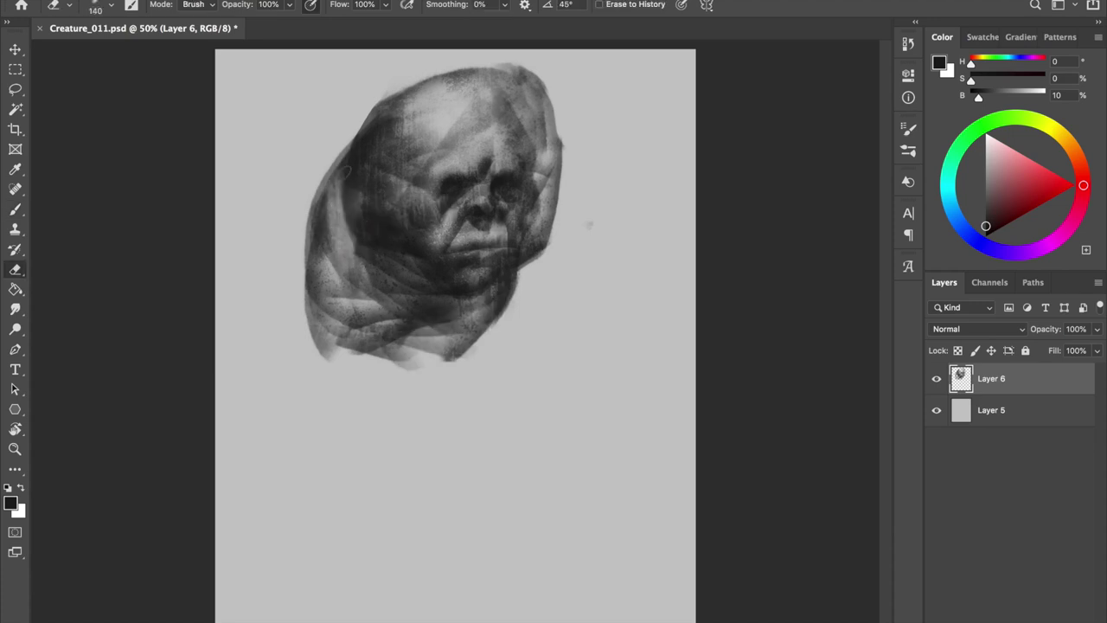
pyautogui.moveTo(346, 241)
pyautogui.mouseDown()
pyautogui.moveTo(350, 168)
pyautogui.moveTo(368, 130)
pyautogui.mouseUp()
pyautogui.press('b')
pyautogui.moveTo(346, 221)
pyautogui.mouseDown()
pyautogui.moveTo(355, 177)
pyautogui.moveTo(350, 264)
pyautogui.mouseUp()
pyautogui.moveTo(428, 294)
pyautogui.mouseDown()
pyautogui.moveTo(458, 320)
pyautogui.moveTo(506, 298)
pyautogui.moveTo(463, 333)
pyautogui.mouseUp()
pyautogui.press('e')
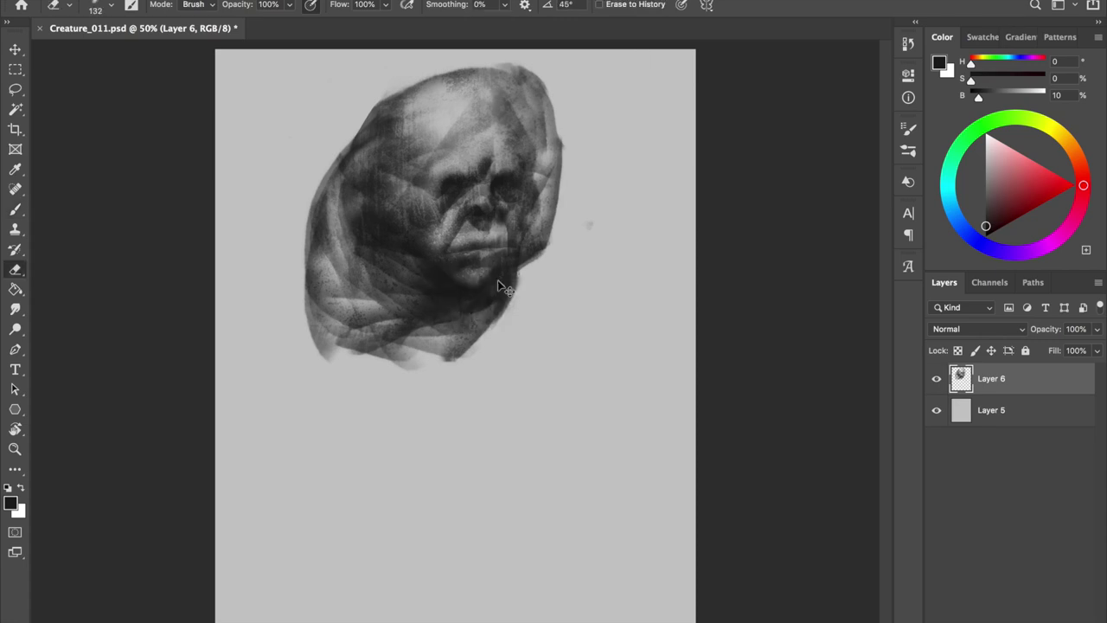
pyautogui.press('b')
# Step: Flip the canvas horizontally to check proportions, flip back, set a 122 px brush and save
pyautogui.press('h')
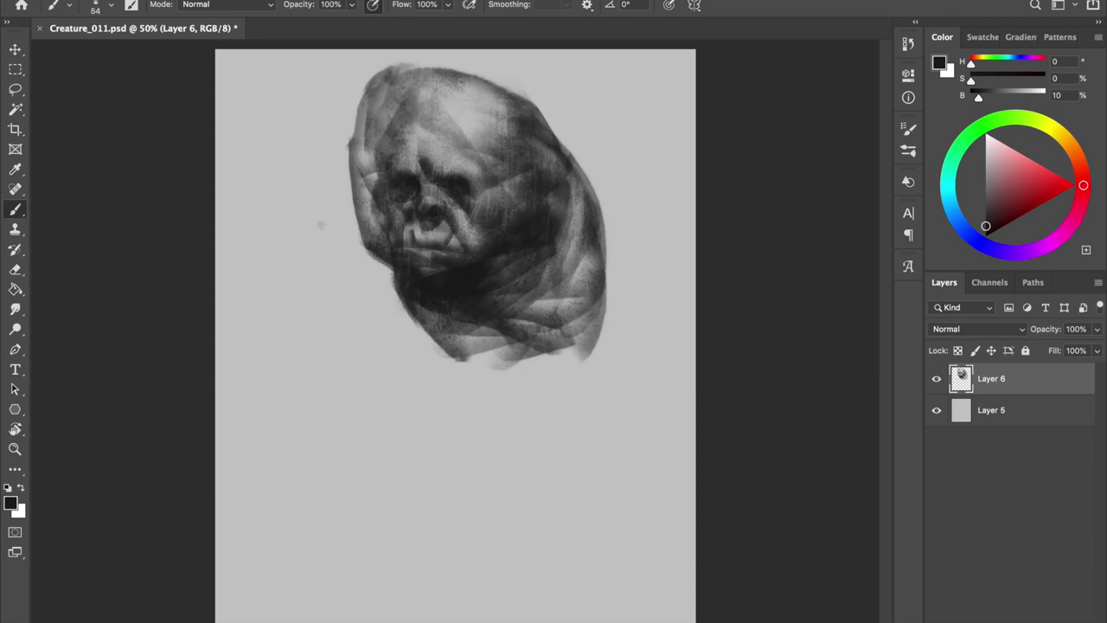
pyautogui.press('e')
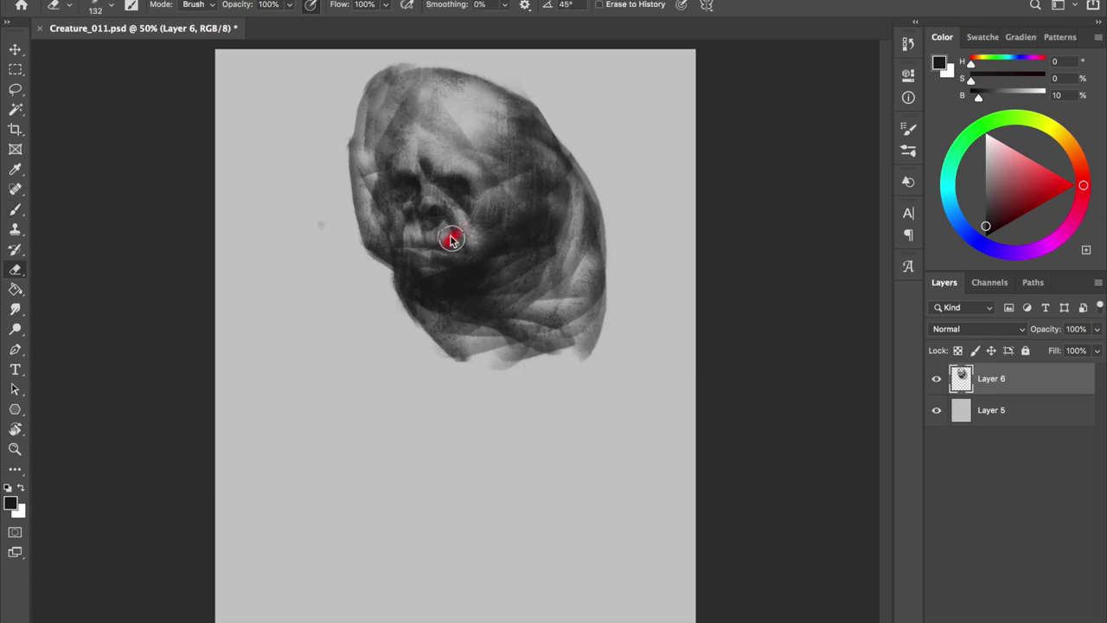
pyautogui.press('h')
pyautogui.press('b')
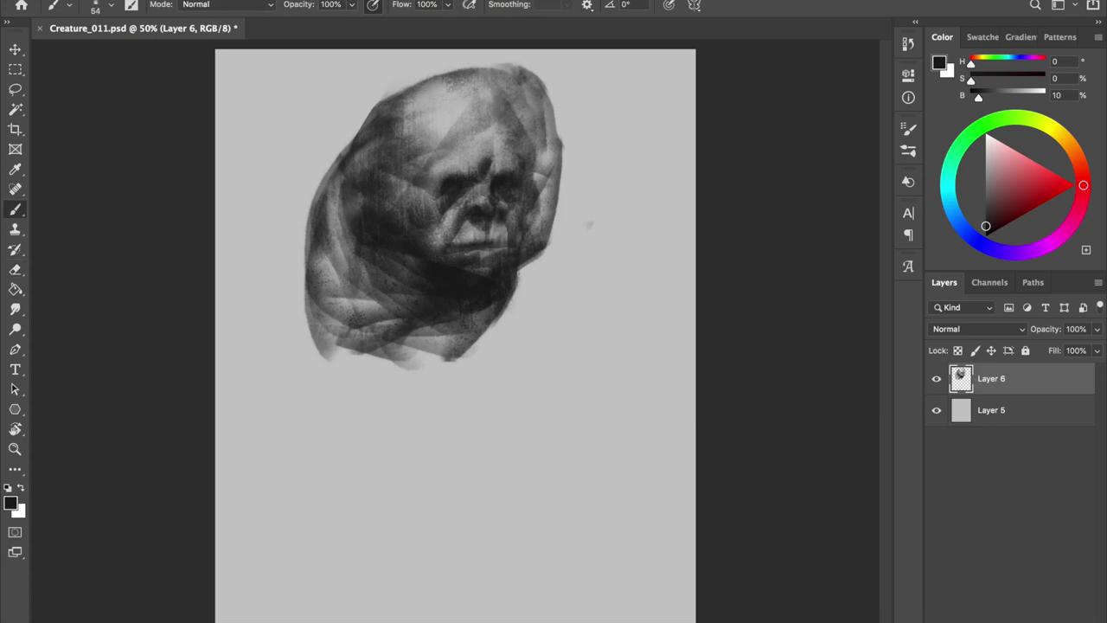
pyautogui.moveTo(508, 266)
pyautogui.mouseDown()
pyautogui.moveTo(538, 259)
pyautogui.moveTo(494, 202)
pyautogui.mouseUp()
pyautogui.press('e')
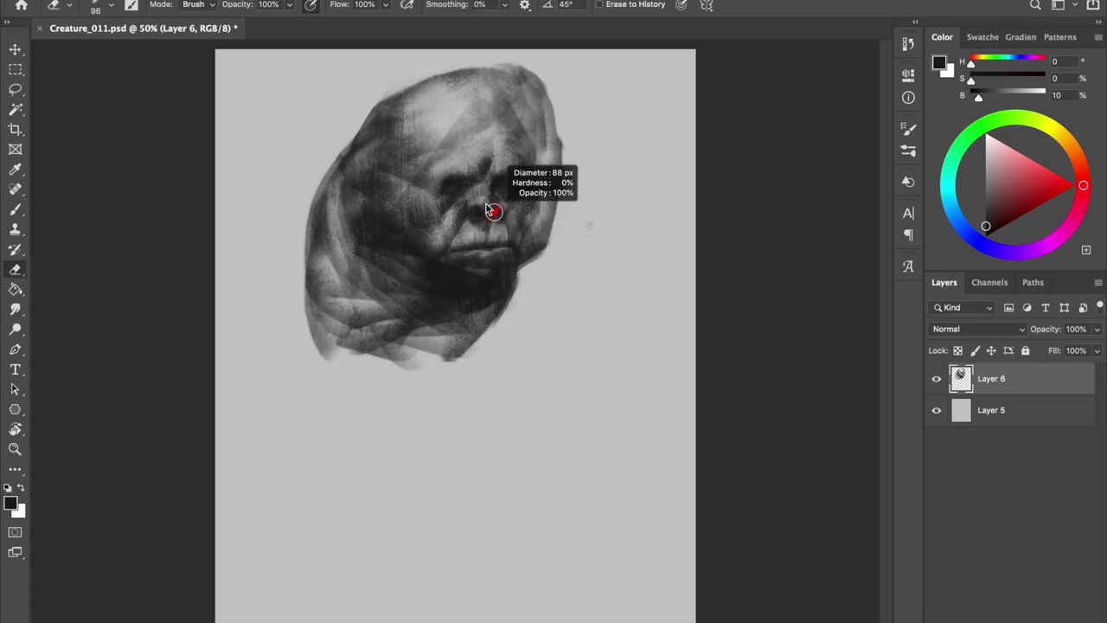
pyautogui.press('b')
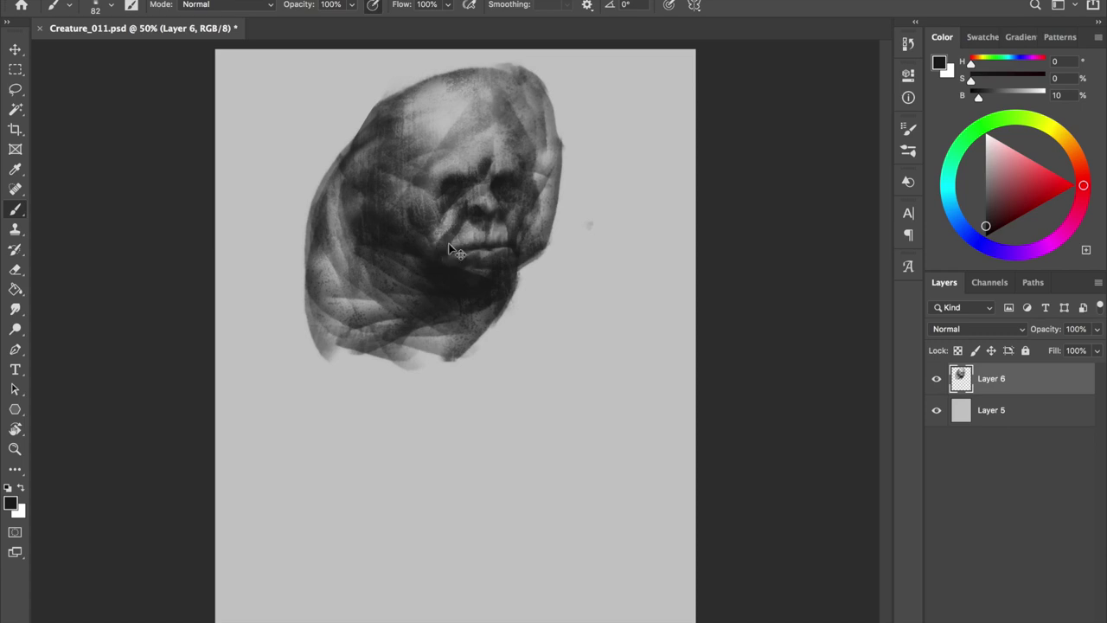
pyautogui.hotkey('ctrl', 's')
# Step: Add dark marks near the eye and bring up the eraser's brush tip list
pyautogui.moveTo(474, 203); pyautogui.dragTo(481, 199)
pyautogui.press('e')
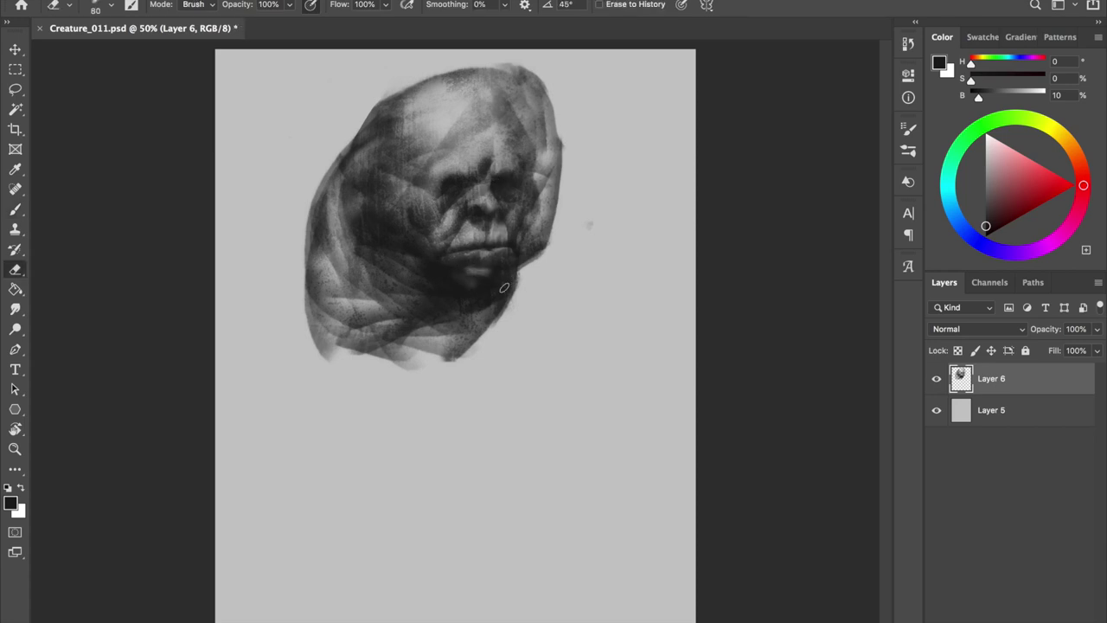
pyautogui.rightClick(459, 281)
# Step: With a new eraser tip, erase a light streak near the chin, then darken the forehead
pyautogui.doubleClick(717, 385)
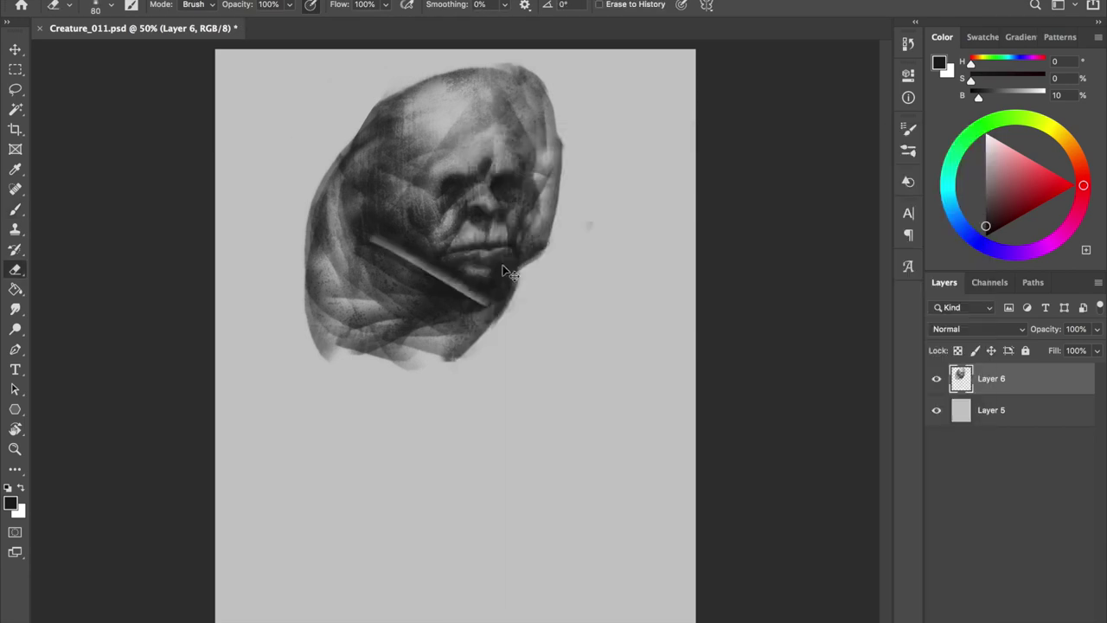
pyautogui.moveTo(372, 260)
pyautogui.mouseDown()
pyautogui.moveTo(505, 286)
pyautogui.moveTo(417, 273)
pyautogui.mouseUp()
pyautogui.press('b')
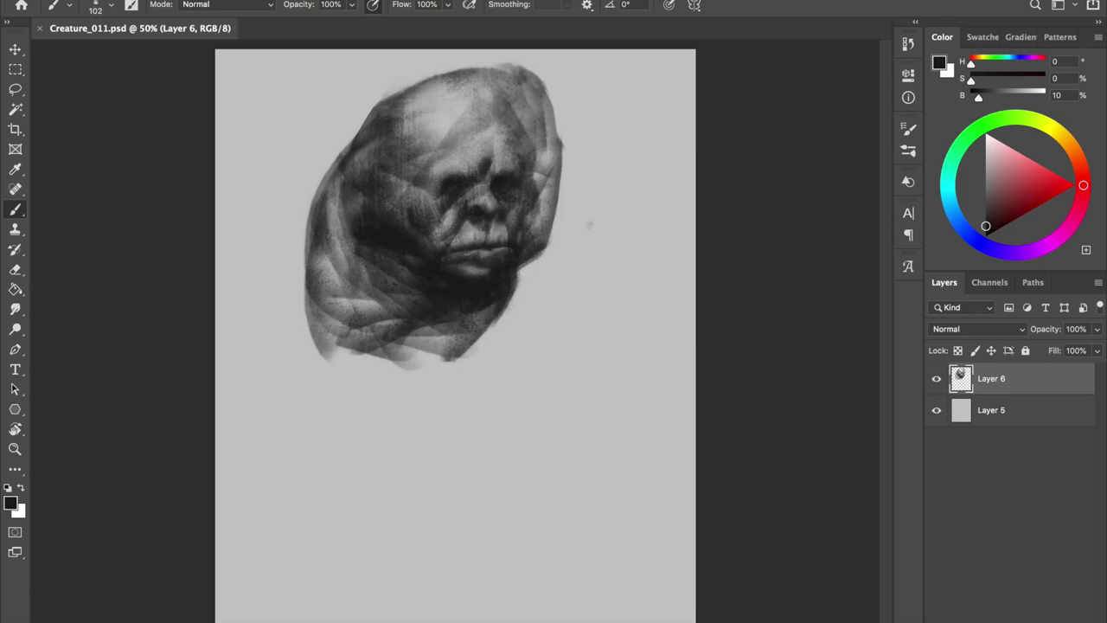
pyautogui.moveTo(467, 139); pyautogui.dragTo(518, 96)
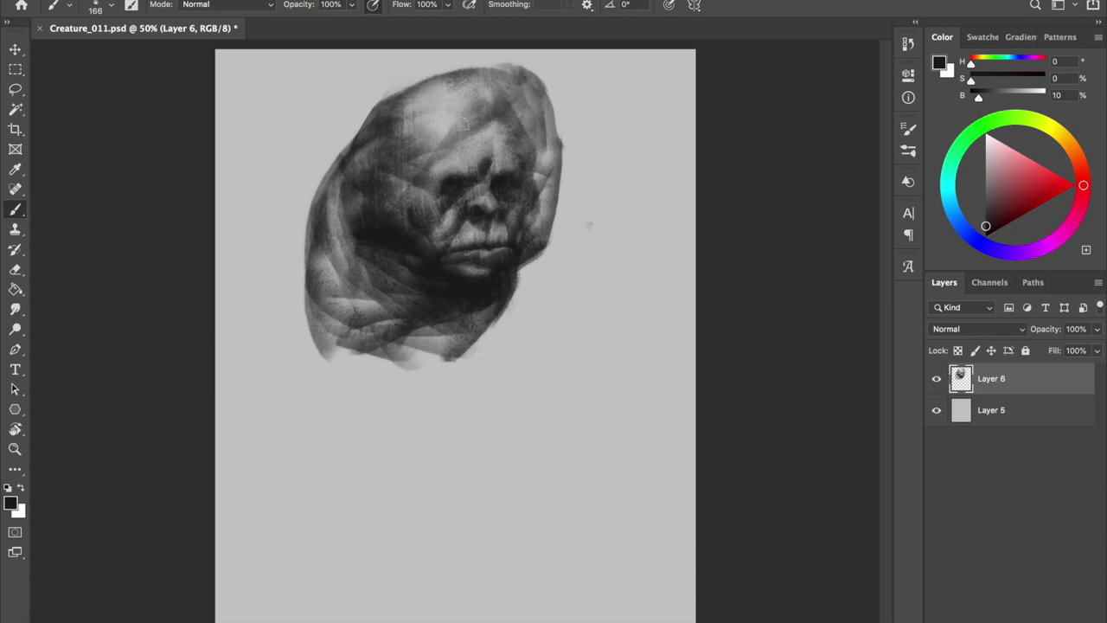
# Step: On the mirrored canvas, add darker marks along the face's left side and shrink the eraser
pyautogui.press('h')
pyautogui.press('e')
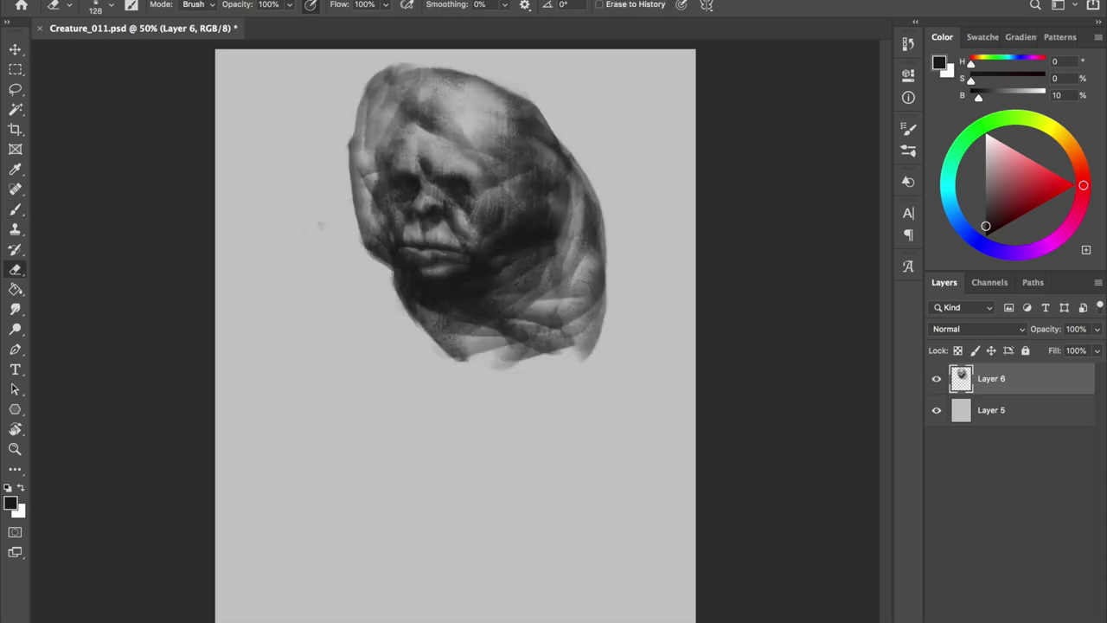
pyautogui.press('b')
pyautogui.moveTo(367, 195); pyautogui.dragTo(373, 247)
pyautogui.moveTo(368, 151); pyautogui.dragTo(393, 264)
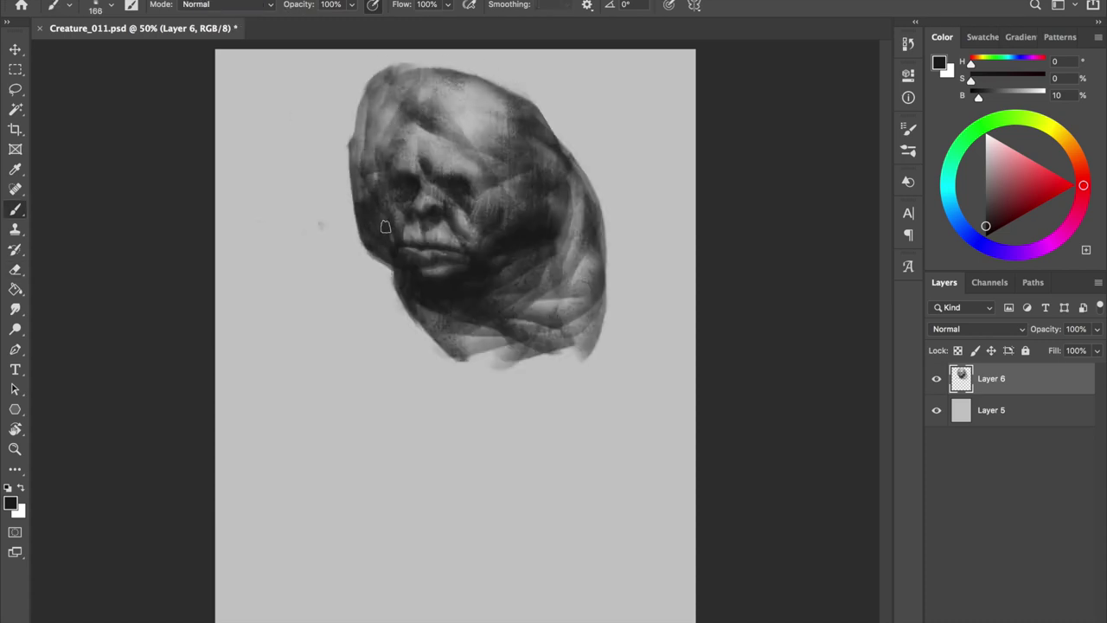
pyautogui.press('e')
pyautogui.press('[')
pyautogui.press('[')
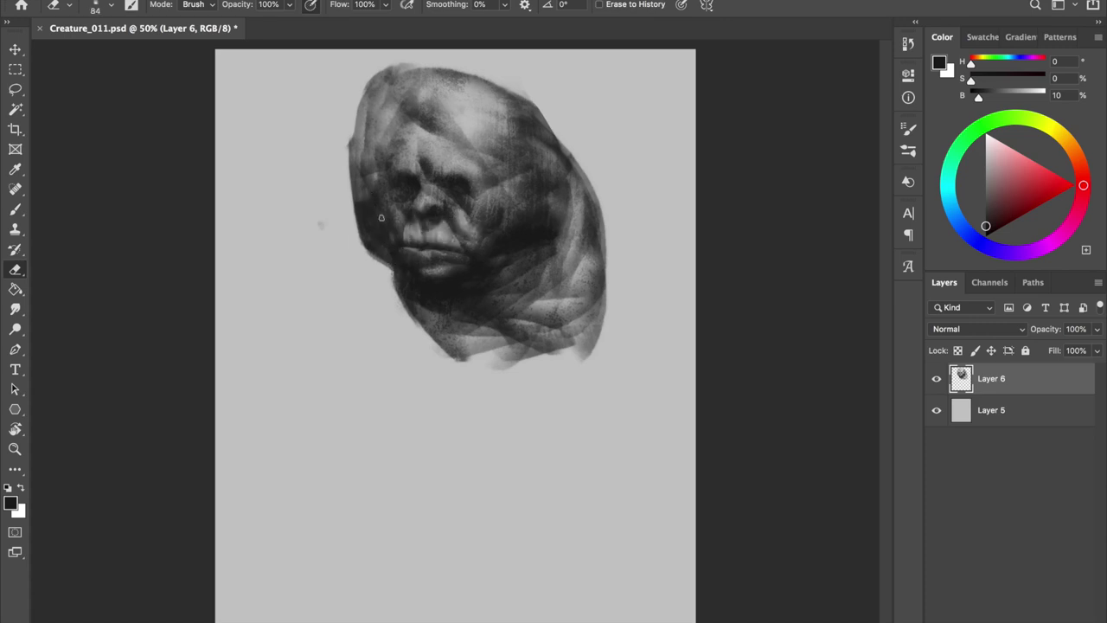
pyautogui.press('b')
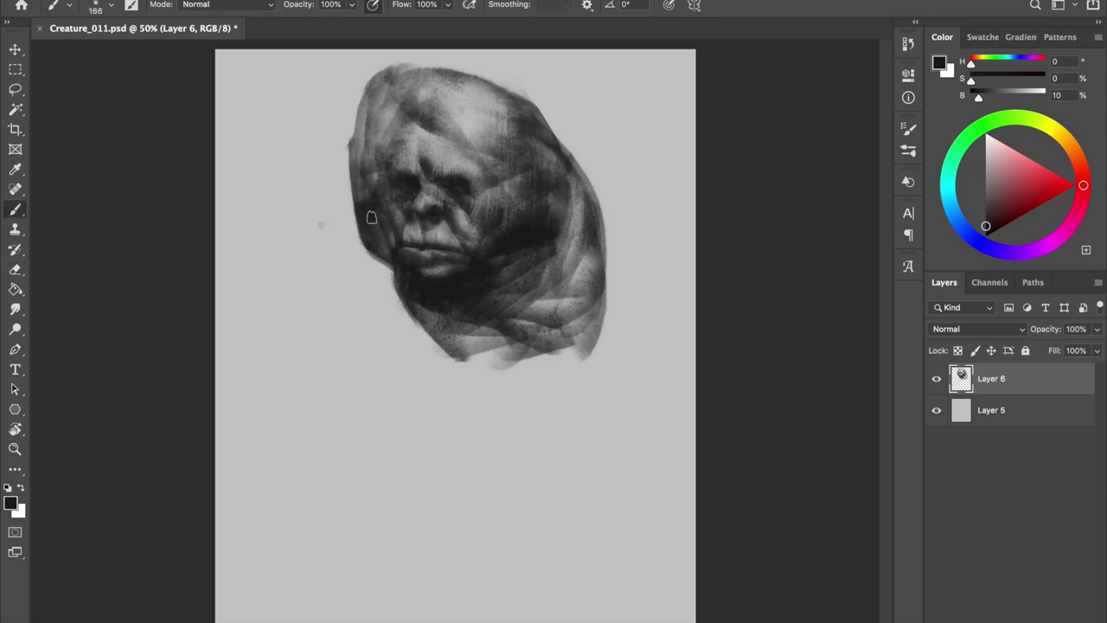
# Step: Flip back and forth while lightening the forehead strokes and the brow
pyautogui.moveTo(440, 154); pyautogui.dragTo(454, 155)
pyautogui.press('h')
pyautogui.press('e')
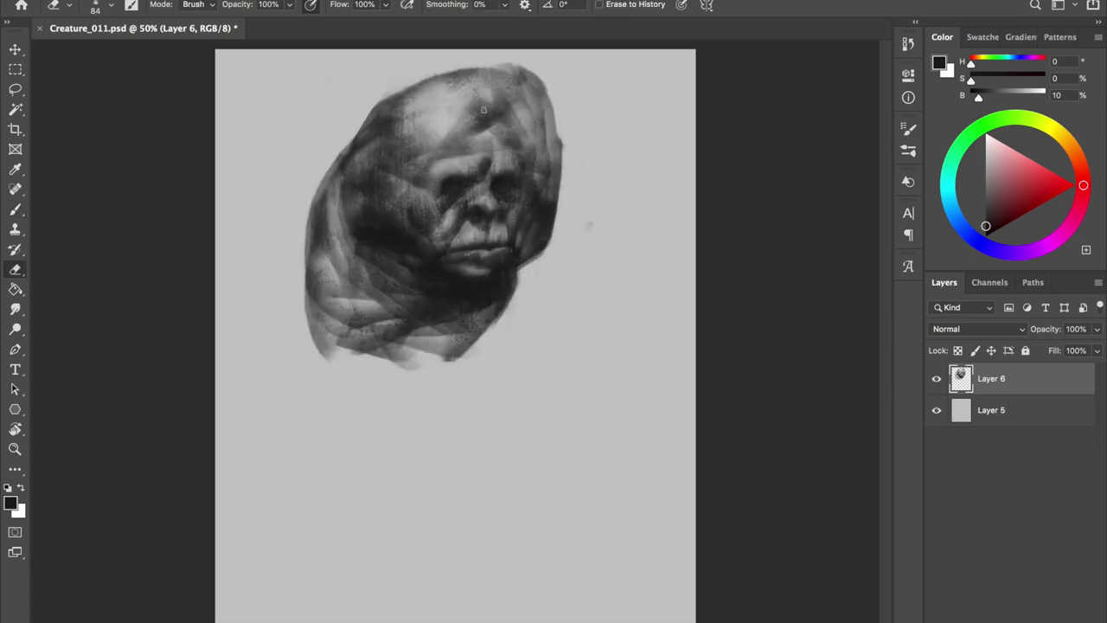
pyautogui.moveTo(495, 110)
pyautogui.mouseDown()
pyautogui.moveTo(475, 121)
pyautogui.moveTo(485, 117)
pyautogui.mouseUp()
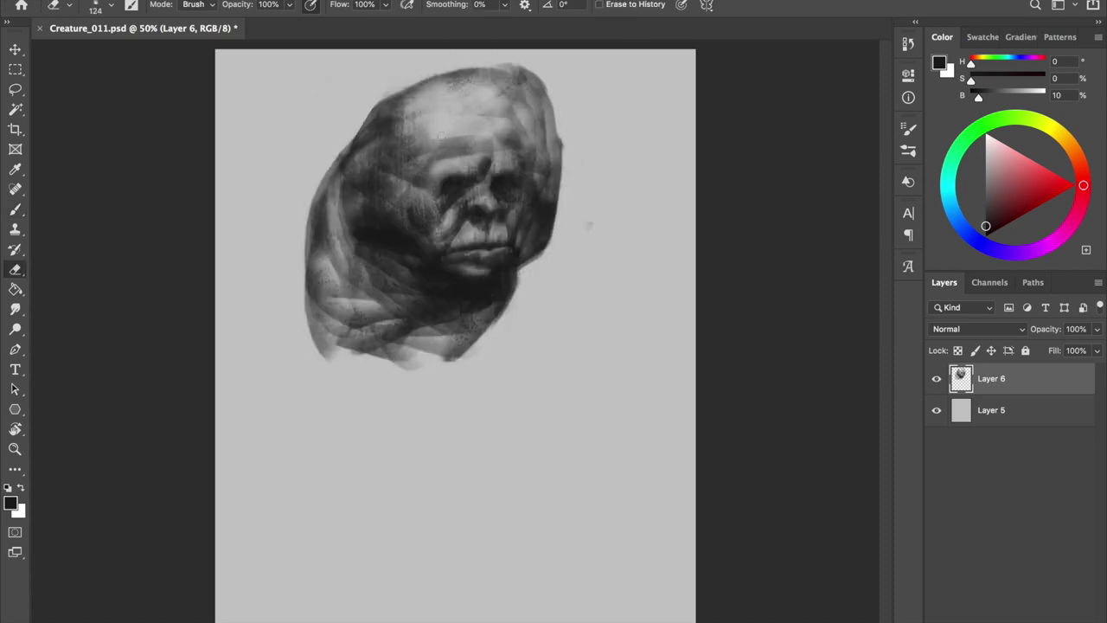
pyautogui.press('h')
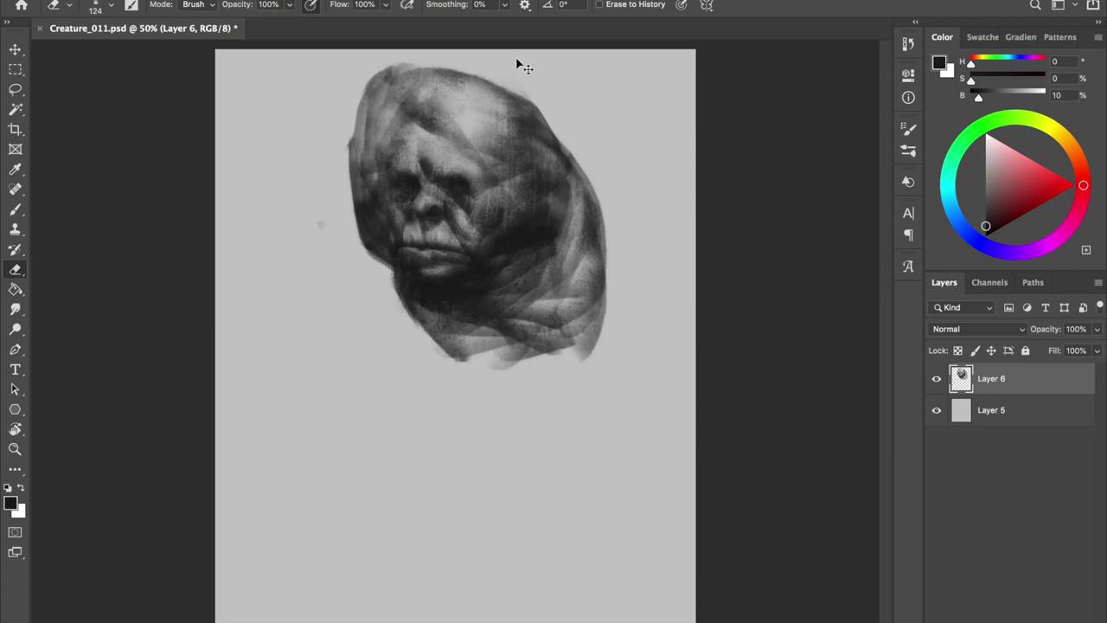
pyautogui.moveTo(443, 100); pyautogui.dragTo(433, 116)
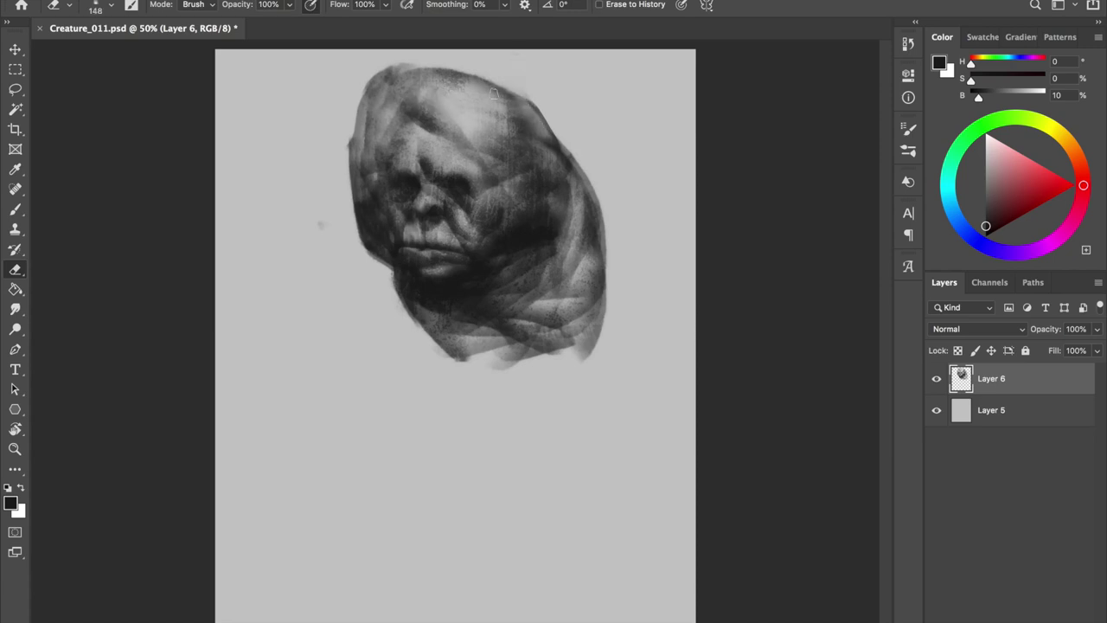
pyautogui.press(']')
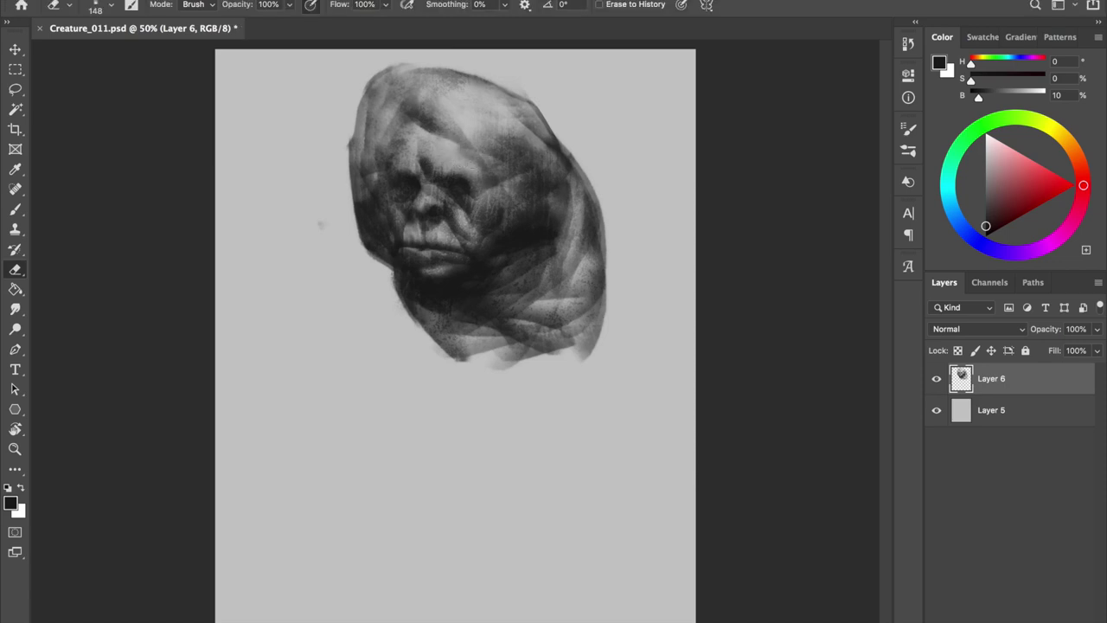
pyautogui.moveTo(458, 171); pyautogui.dragTo(389, 130)
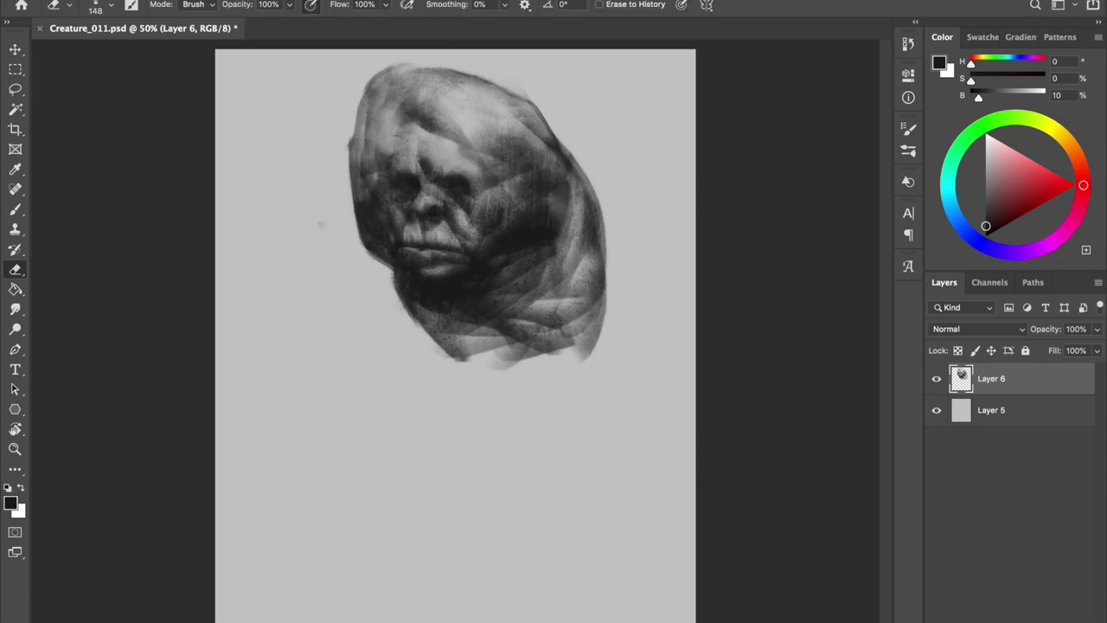
# Step: Mirror back, save, and erase a pale glint in the eye and lighten the brow
pyautogui.hotkey('ctrl', 'shift', 'h')
pyautogui.hotkey('ctrl', 's')
pyautogui.press('b')
pyautogui.keyDown('alt'); pyautogui.click(445, 222); pyautogui.keyUp('alt')
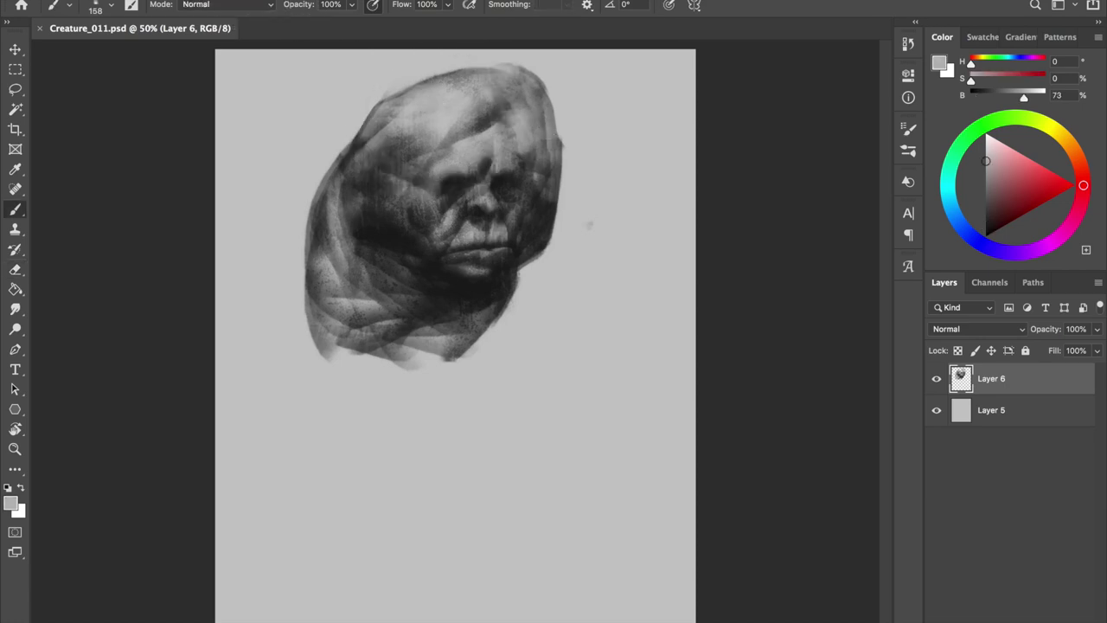
pyautogui.press('e')
pyautogui.click(451, 185)
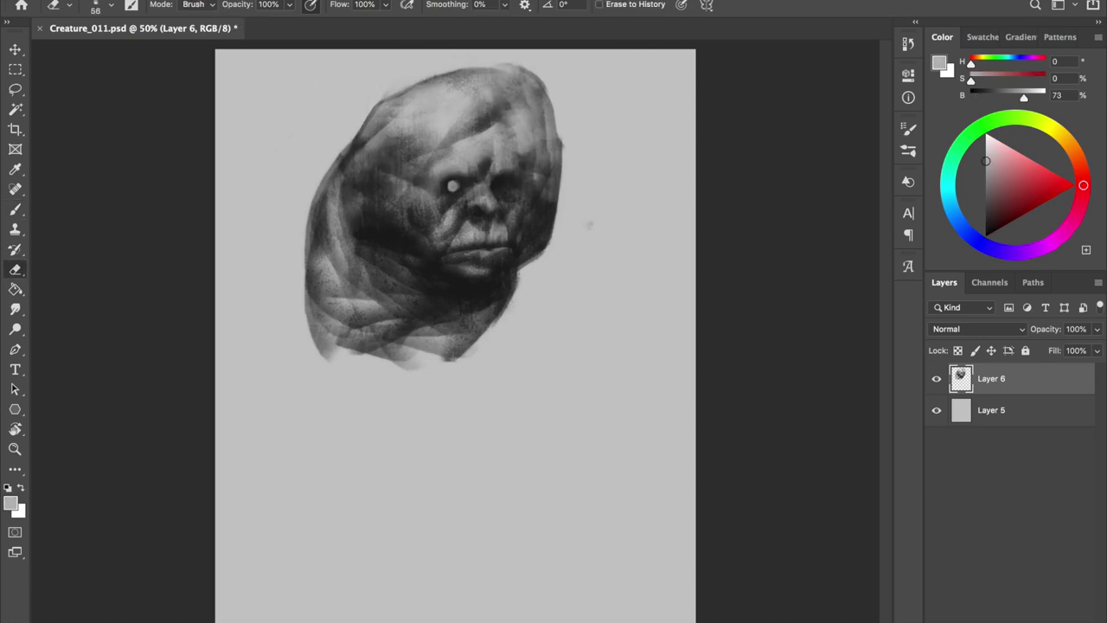
pyautogui.moveTo(463, 189); pyautogui.dragTo(425, 178)
# Step: Scale the head layer down to about 90%, save, and reset the colour to black
pyautogui.press('b')
pyautogui.hotkey('ctrl', 't')
pyautogui.moveTo(299, 400); pyautogui.dragTo(338, 375)
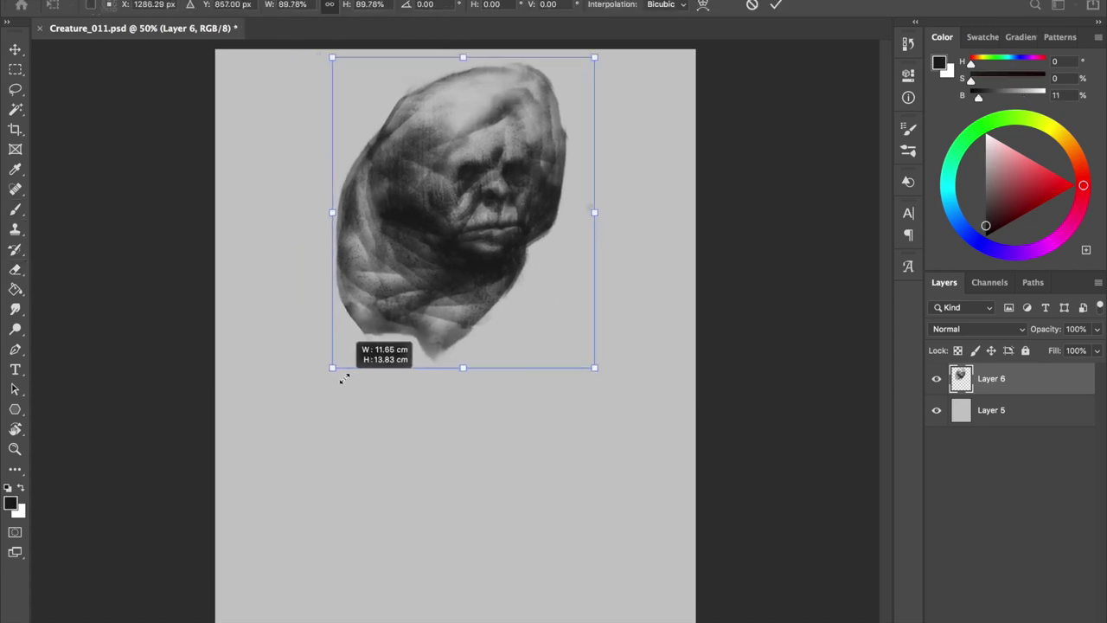
pyautogui.press('Return')
pyautogui.hotkey('ctrl', 's')
pyautogui.press('d')
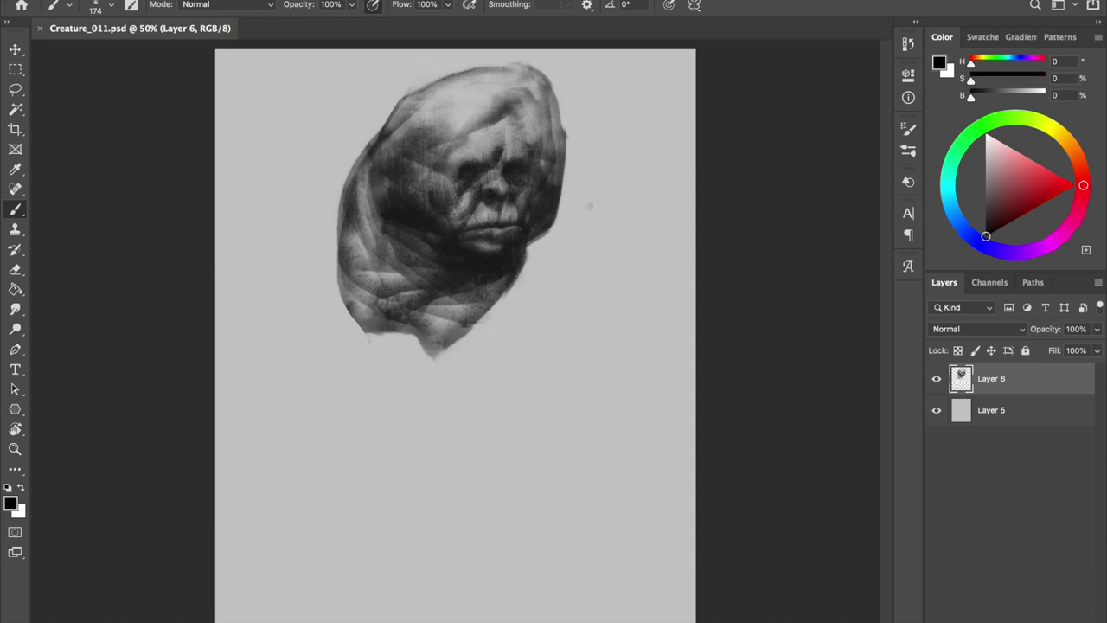
# Step: Sketch rough arm and leg strokes below the head, redoing the misplaced ones
pyautogui.moveTo(350, 290); pyautogui.dragTo(307, 433)
pyautogui.hotkey('ctrl', 'z')
pyautogui.moveTo(339, 294); pyautogui.dragTo(309, 402)
pyautogui.moveTo(428, 335); pyautogui.dragTo(455, 454)
pyautogui.hotkey('ctrl', 'z')
pyautogui.moveTo(429, 337); pyautogui.dragTo(498, 616)
pyautogui.moveTo(311, 380); pyautogui.dragTo(419, 383)
pyautogui.moveTo(341, 406); pyautogui.dragTo(290, 498)
pyautogui.moveTo(294, 415); pyautogui.dragTo(333, 619)
pyautogui.moveTo(354, 389); pyautogui.dragTo(341, 511)
# Step: Mirror the canvas to check, then redraw the arm from the shoulder
pyautogui.hotkey('ctrl', 'shift', 'h')
pyautogui.hotkey('ctrl', 'shift', 'h')
pyautogui.hotkey('ctrl', 'z')
pyautogui.hotkey('ctrl', 'z')
pyautogui.hotkey('ctrl', 'z')
pyautogui.hotkey('ctrl', 'z')
pyautogui.hotkey('ctrl', 'z')
pyautogui.hotkey('ctrl', 'z')
pyautogui.moveTo(433, 356); pyautogui.dragTo(427, 394)
pyautogui.hotkey('ctrl', 'z')
pyautogui.moveTo(355, 286); pyautogui.dragTo(342, 481)
pyautogui.hotkey('ctrl', 'z')
pyautogui.hotkey('ctrl', 'z')
pyautogui.moveTo(350, 276)
pyautogui.mouseDown()
pyautogui.moveTo(307, 493)
pyautogui.moveTo(523, 553)
pyautogui.mouseUp()
# Step: Block in a horizontal forearm with hand and wrist, and shade the upper arm
pyautogui.moveTo(329, 437); pyautogui.dragTo(514, 514)
pyautogui.moveTo(320, 329); pyautogui.dragTo(346, 433)
pyautogui.moveTo(311, 350); pyautogui.dragTo(333, 381)
pyautogui.moveTo(299, 302); pyautogui.dragTo(346, 385)
pyautogui.moveTo(480, 511); pyautogui.dragTo(562, 592)
pyautogui.moveTo(506, 523); pyautogui.dragTo(575, 601)
pyautogui.moveTo(307, 498); pyautogui.dragTo(476, 527)
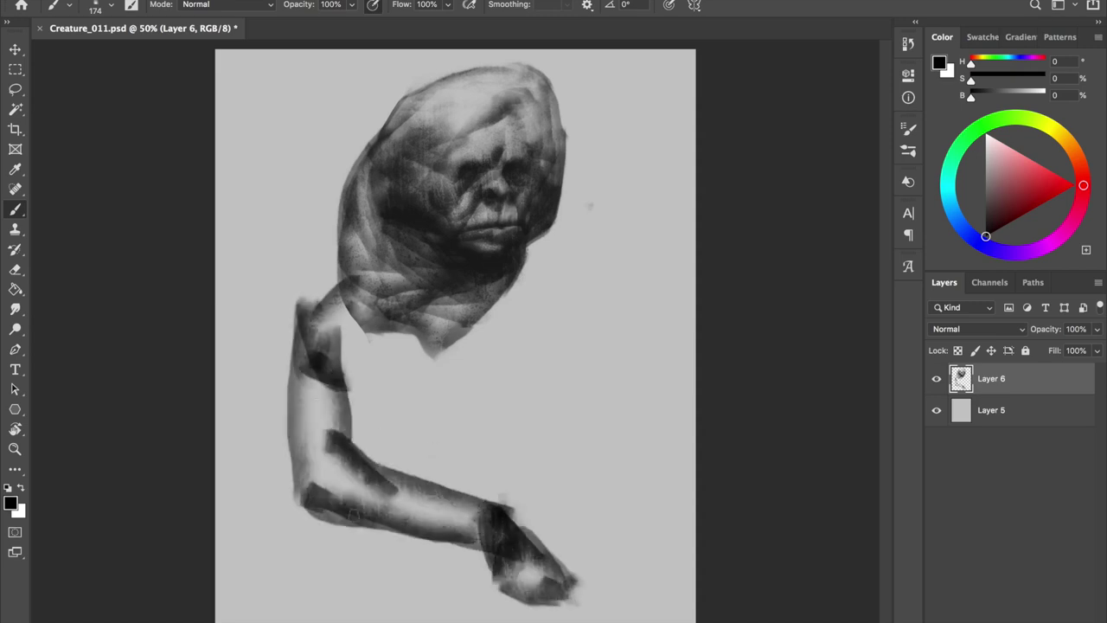
pyautogui.moveTo(353, 514); pyautogui.dragTo(307, 497)
pyautogui.moveTo(303, 403); pyautogui.dragTo(322, 450)
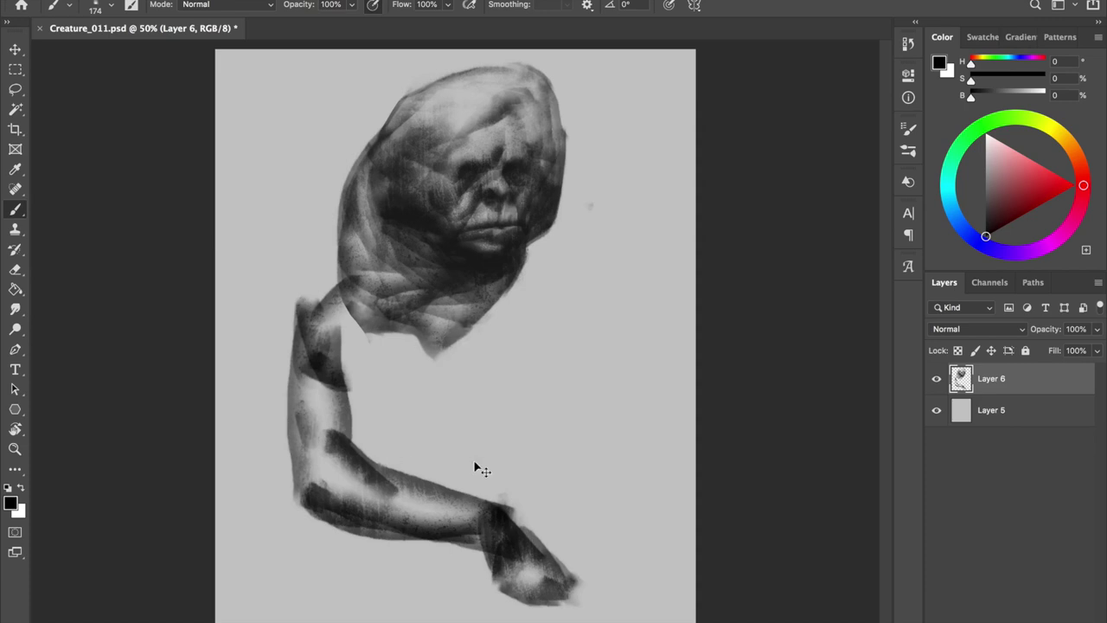
# Step: Block in the torso over the forearm with dark strokes and a strong contour
pyautogui.moveTo(419, 346); pyautogui.dragTo(493, 415)
pyautogui.moveTo(497, 463); pyautogui.dragTo(364, 610)
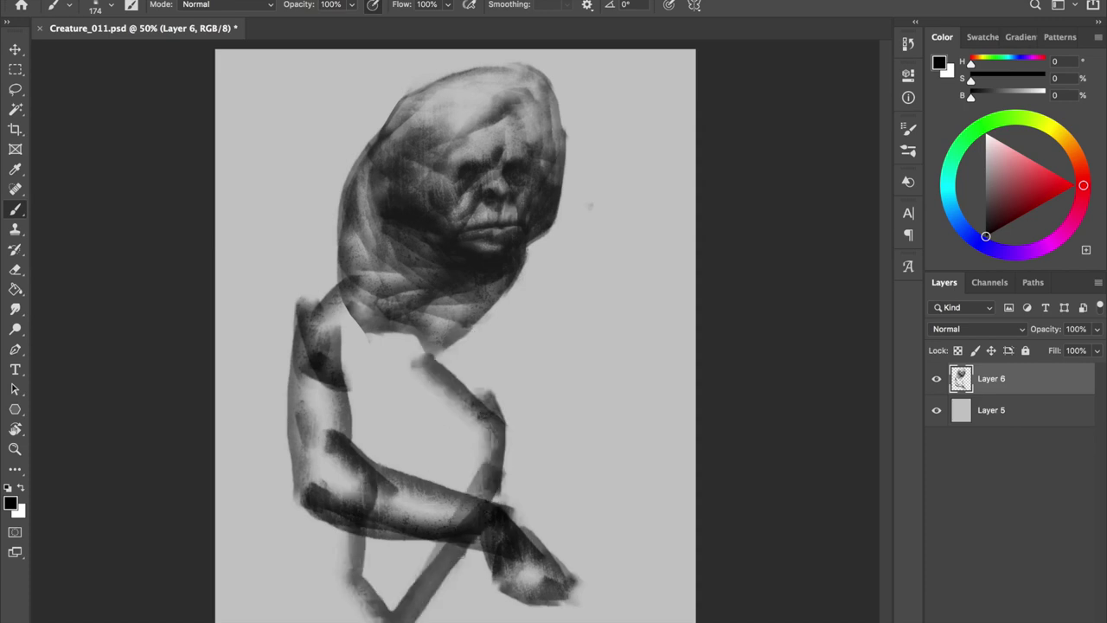
pyautogui.moveTo(329, 341); pyautogui.dragTo(269, 493)
pyautogui.moveTo(276, 502); pyautogui.dragTo(406, 610)
pyautogui.moveTo(493, 458); pyautogui.dragTo(484, 614)
pyautogui.moveTo(458, 519)
pyautogui.mouseDown()
pyautogui.moveTo(385, 542)
pyautogui.moveTo(360, 527)
pyautogui.mouseUp()
pyautogui.moveTo(286, 519)
pyautogui.mouseDown()
pyautogui.moveTo(329, 536)
pyautogui.moveTo(286, 499)
pyautogui.moveTo(290, 437)
pyautogui.mouseUp()
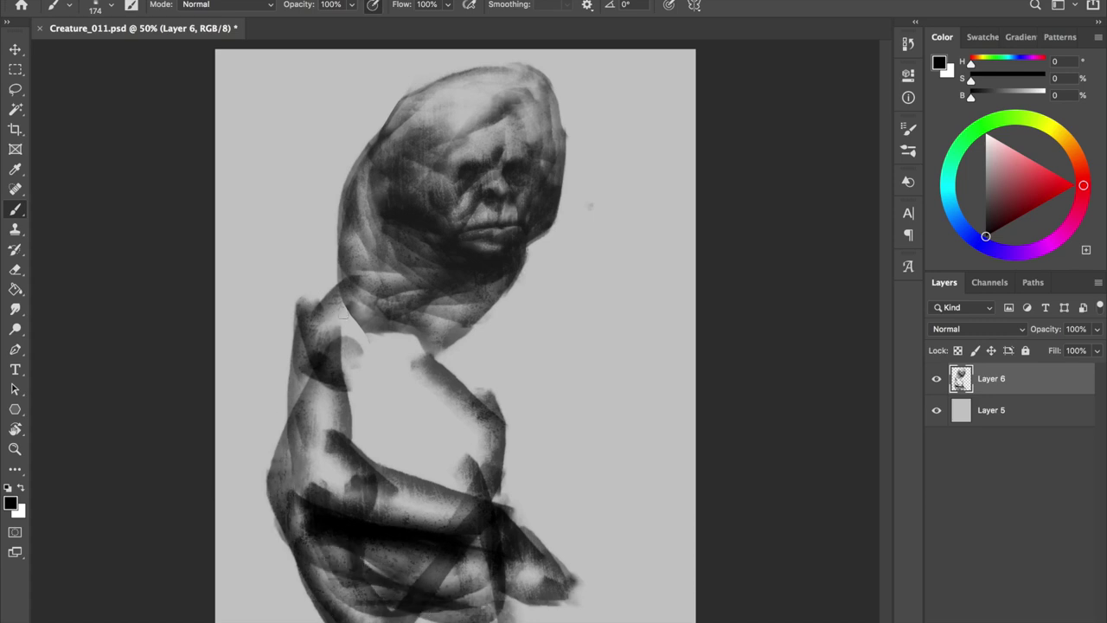
# Step: Refine the shoulder and upper-arm contours with light and dark strokes, then mirror to check
pyautogui.moveTo(333, 329); pyautogui.dragTo(320, 346)
pyautogui.moveTo(325, 307); pyautogui.dragTo(316, 381)
pyautogui.moveTo(342, 344); pyautogui.dragTo(346, 380)
pyautogui.moveTo(350, 307); pyautogui.dragTo(368, 389)
pyautogui.moveTo(312, 328); pyautogui.dragTo(303, 393)
pyautogui.moveTo(318, 451); pyautogui.dragTo(304, 381)
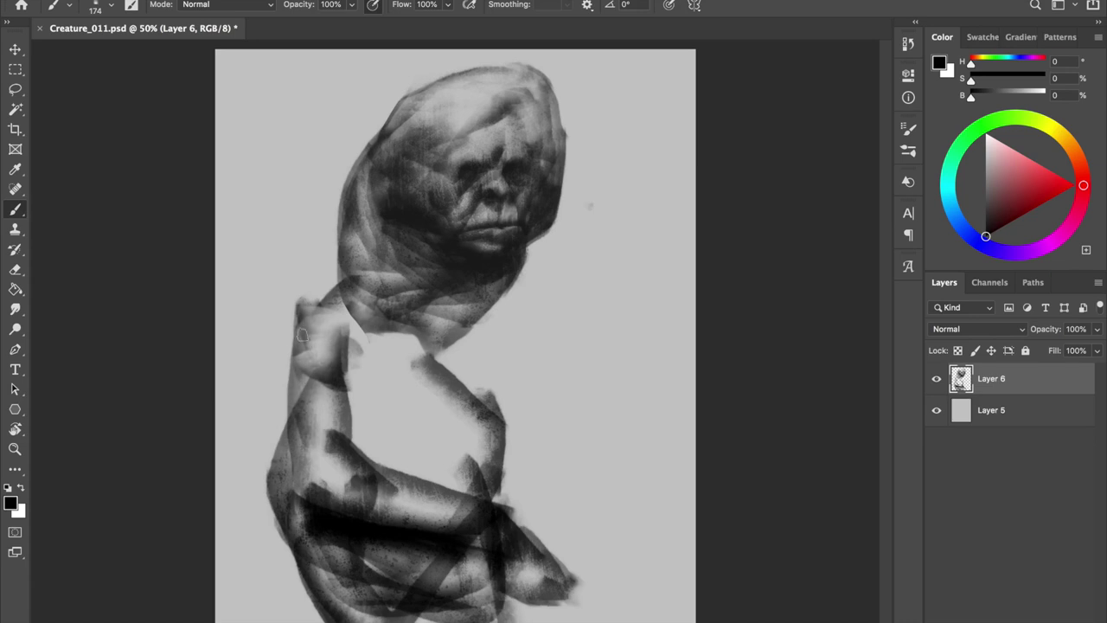
pyautogui.moveTo(298, 307); pyautogui.dragTo(316, 389)
pyautogui.moveTo(298, 328); pyautogui.dragTo(355, 410)
pyautogui.press('h')
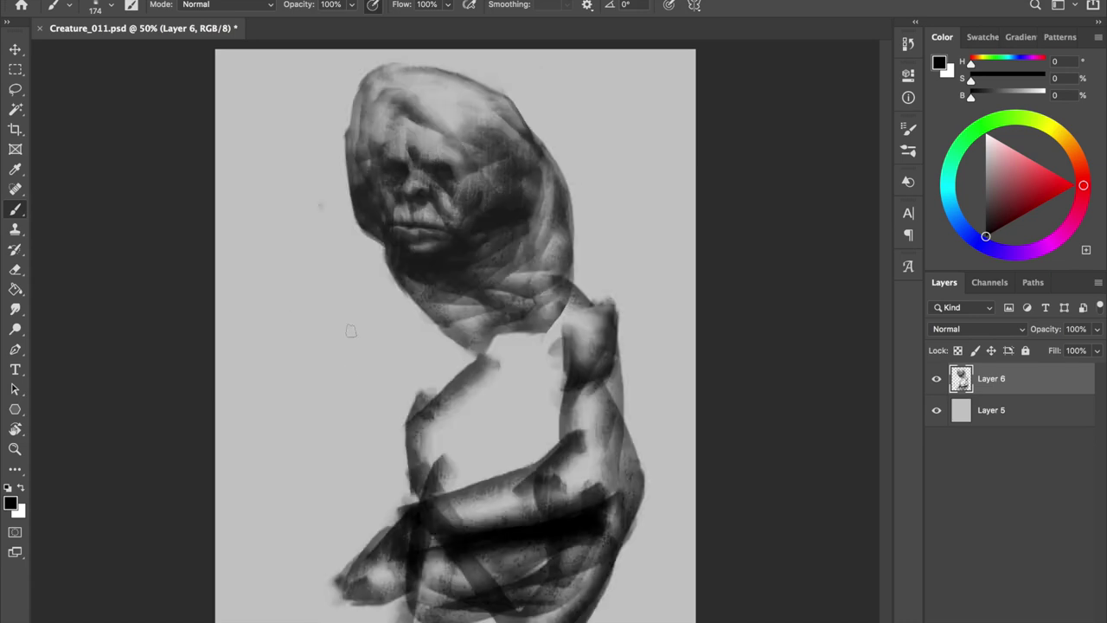
# Step: Lighten the dark forearm area with the Eraser
pyautogui.press('e')
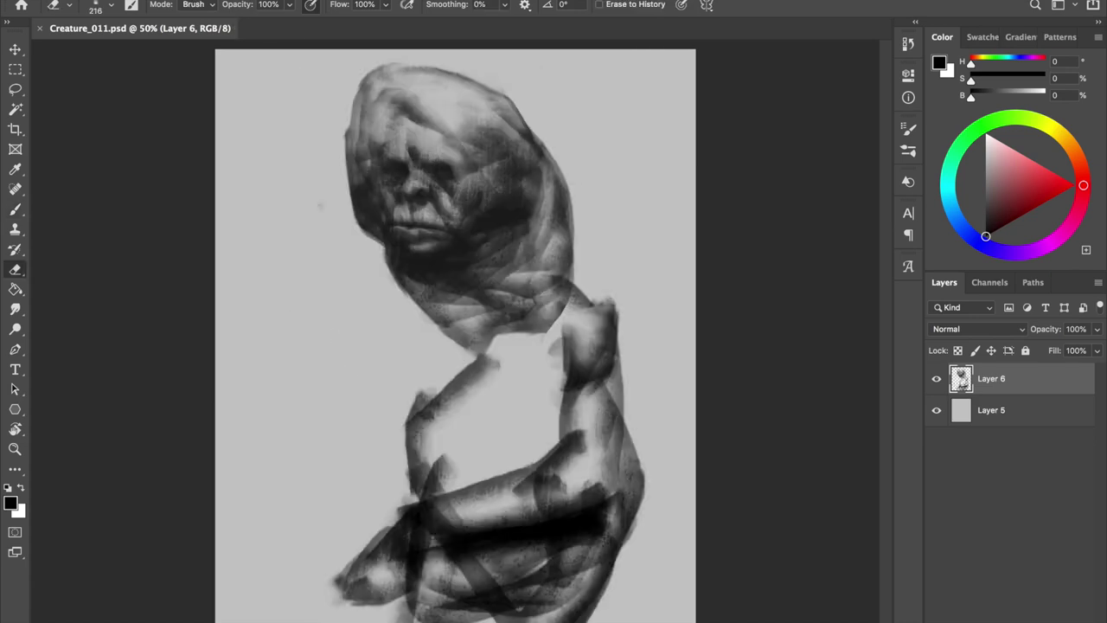
pyautogui.moveTo(580, 454); pyautogui.dragTo(506, 489)
pyautogui.moveTo(580, 489); pyautogui.dragTo(458, 517)
pyautogui.moveTo(523, 476); pyautogui.dragTo(452, 500)
# Step: Darken the arm's right edge with a larger brush, then unflip and shrink the brush
pyautogui.press('b')
pyautogui.moveTo(566, 422); pyautogui.dragTo(585, 415)
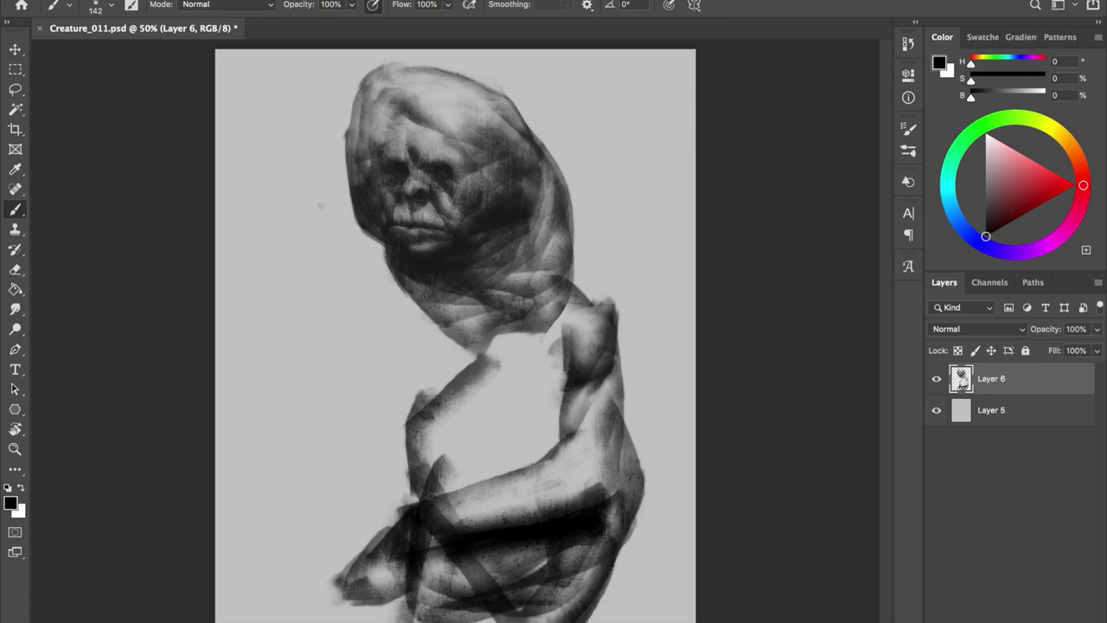
pyautogui.moveTo(608, 489)
pyautogui.mouseDown()
pyautogui.moveTo(616, 433)
pyautogui.moveTo(597, 389)
pyautogui.mouseUp()
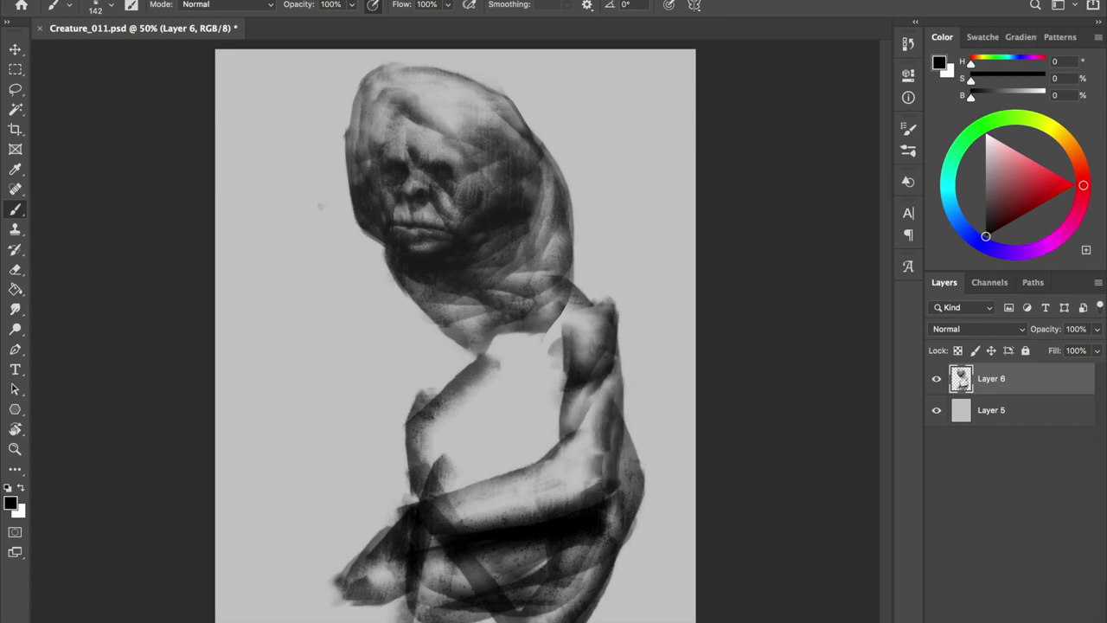
pyautogui.hotkey('shift', 'h')
pyautogui.moveTo(411, 468); pyautogui.dragTo(337, 469)
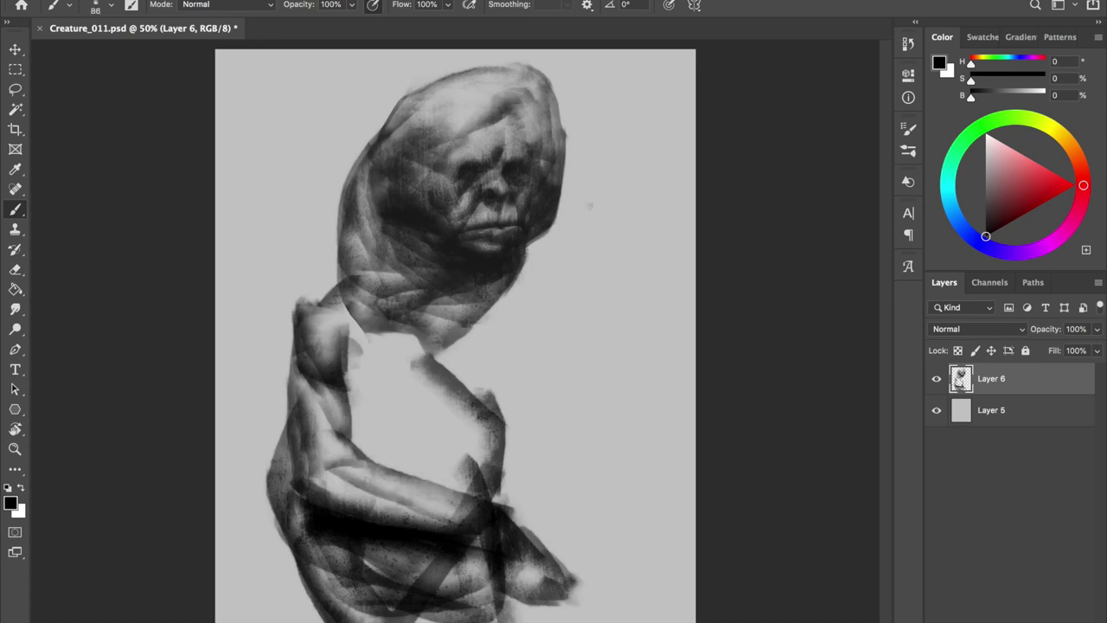
# Step: Darken the right edge and length of the lower arm, mirroring the view to check
pyautogui.press('e')
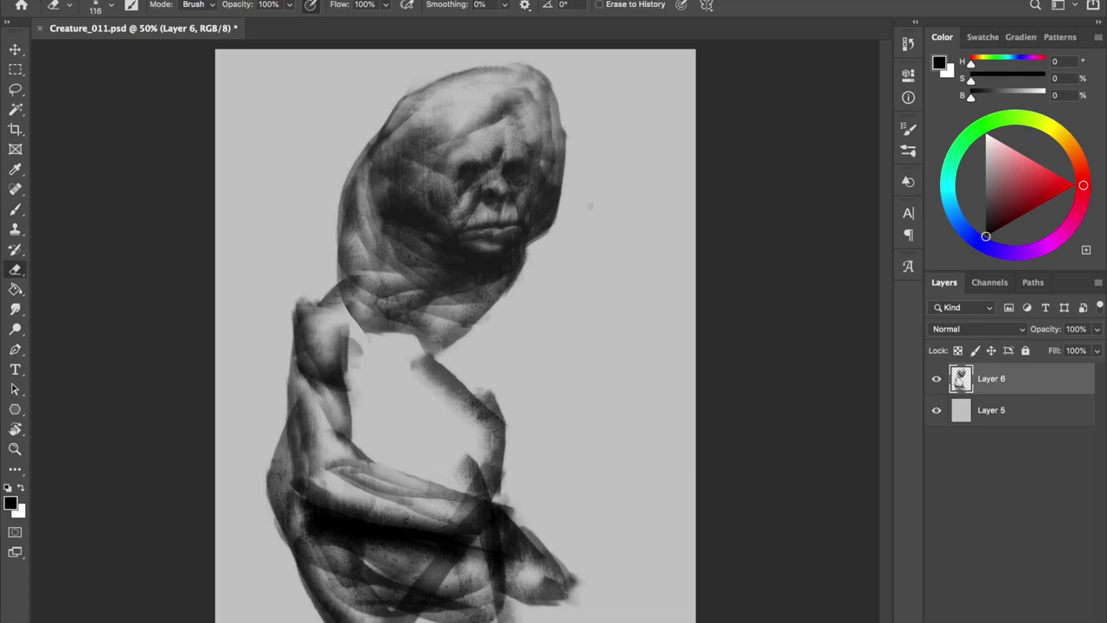
pyautogui.press('b')
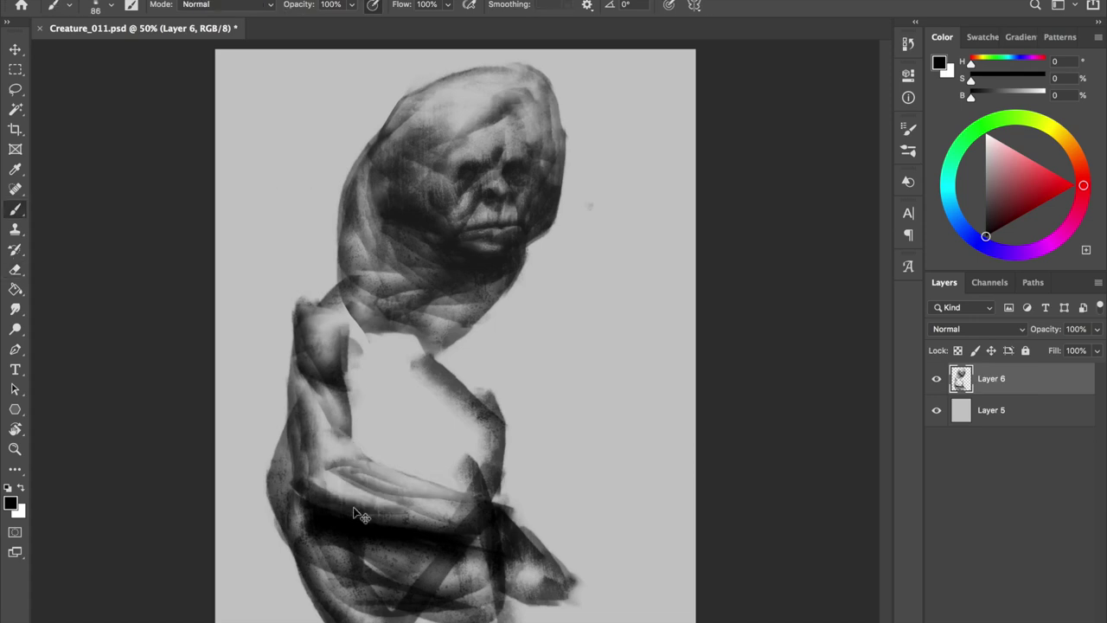
pyautogui.hotkey('ctrl', 'shift', 'h')
pyautogui.moveTo(608, 519); pyautogui.dragTo(636, 509)
pyautogui.moveTo(427, 582); pyautogui.dragTo(425, 531)
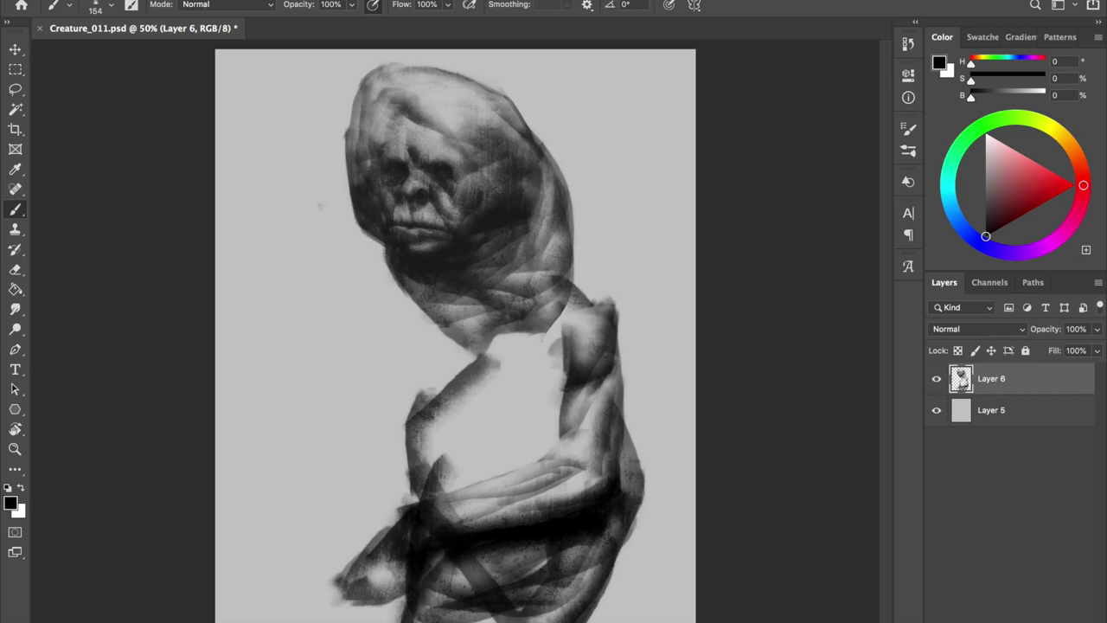
pyautogui.hotkey('ctrl', 'shift', 'h')
# Step: Try dark texture on the lower-left body, undo it, and erase lower-right strokes lighter
pyautogui.moveTo(319, 564)
pyautogui.mouseDown()
pyautogui.moveTo(259, 484)
pyautogui.moveTo(390, 562)
pyautogui.mouseUp()
pyautogui.moveTo(259, 528); pyautogui.dragTo(303, 605)
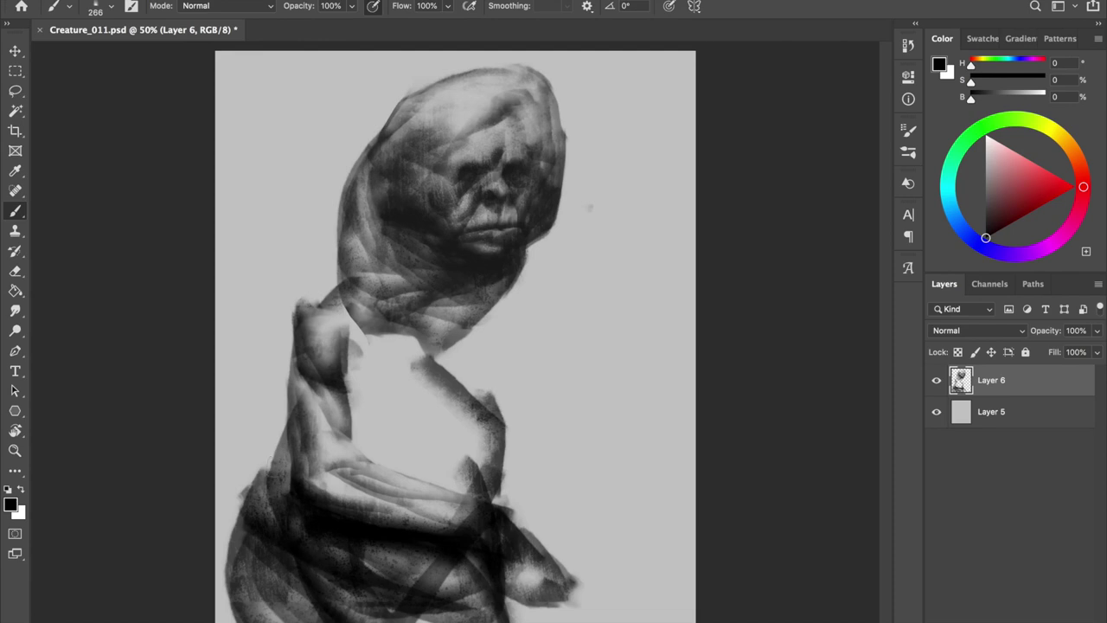
pyautogui.hotkey('ctrl', 'z')
pyautogui.hotkey('ctrl', 'z')
pyautogui.hotkey('ctrl', 'z')
pyautogui.moveTo(563, 588); pyautogui.dragTo(558, 608)
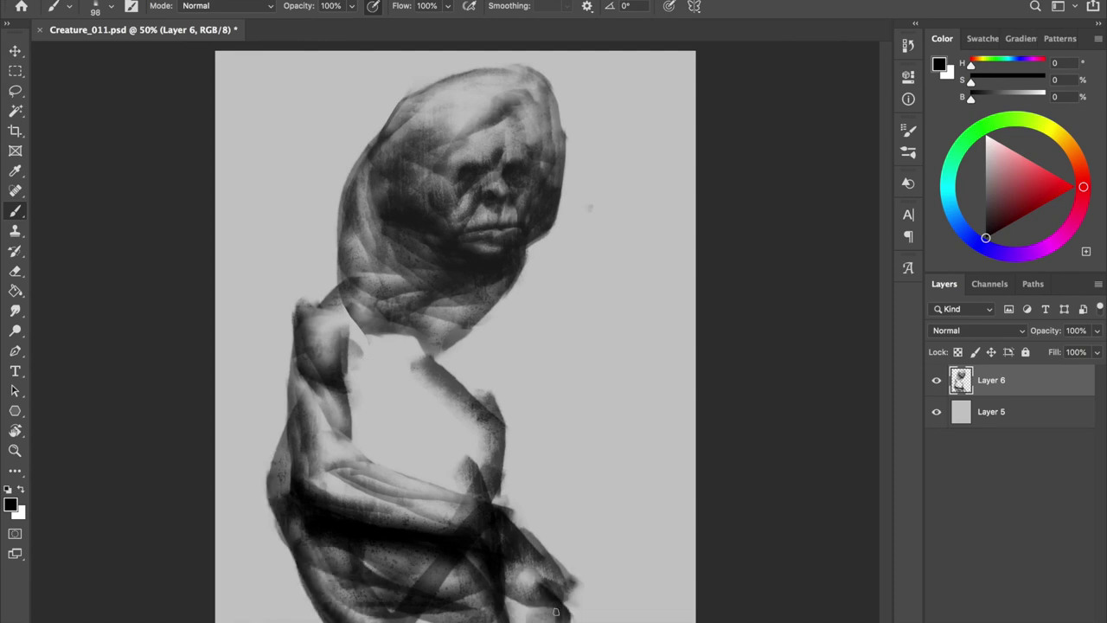
pyautogui.press('e')
pyautogui.moveTo(494, 526); pyautogui.dragTo(495, 617)
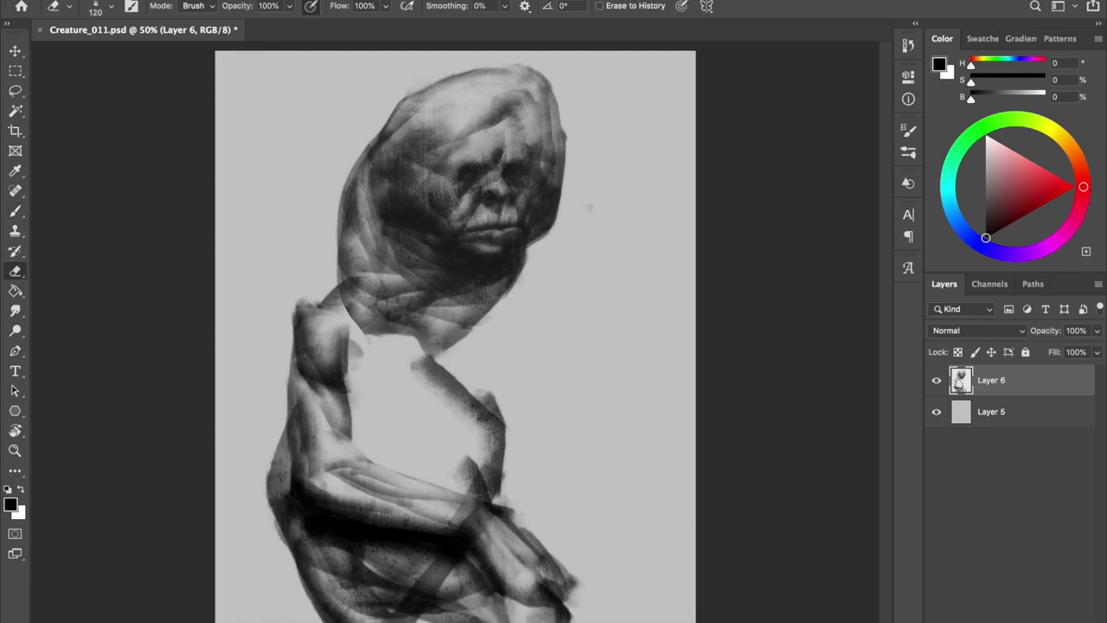
pyautogui.moveTo(496, 618)
pyautogui.mouseDown()
pyautogui.moveTo(420, 576)
pyautogui.moveTo(407, 606)
pyautogui.mouseUp()
# Step: Paint dark strokes over the lower body, erase a lighter patch, and save
pyautogui.press('b')
pyautogui.moveTo(372, 563); pyautogui.dragTo(480, 596)
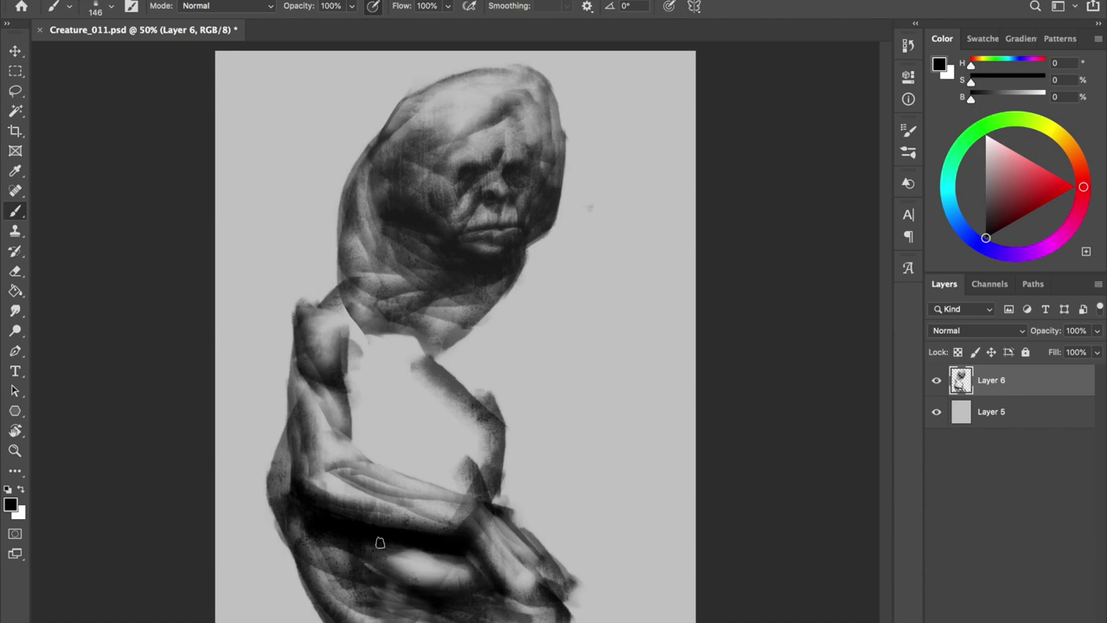
pyautogui.hotkey('ctrl', 's')
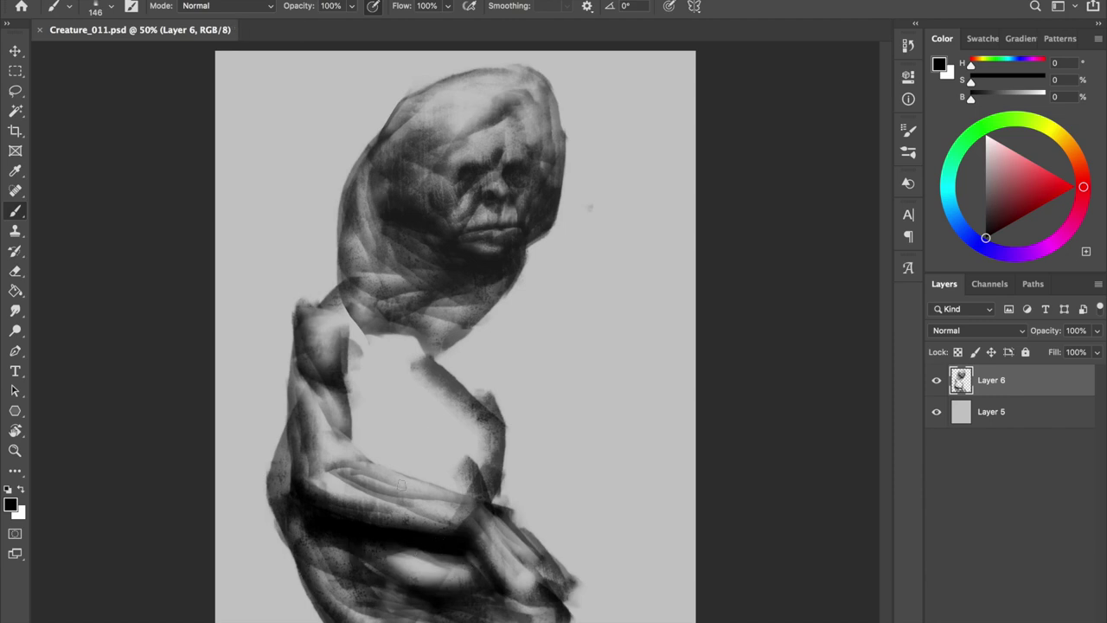
pyautogui.press('e')
pyautogui.moveTo(472, 502)
pyautogui.mouseDown()
pyautogui.moveTo(497, 540)
pyautogui.moveTo(481, 493)
pyautogui.mouseUp()
pyautogui.hotkey('ctrl', 's')
pyautogui.press('b')
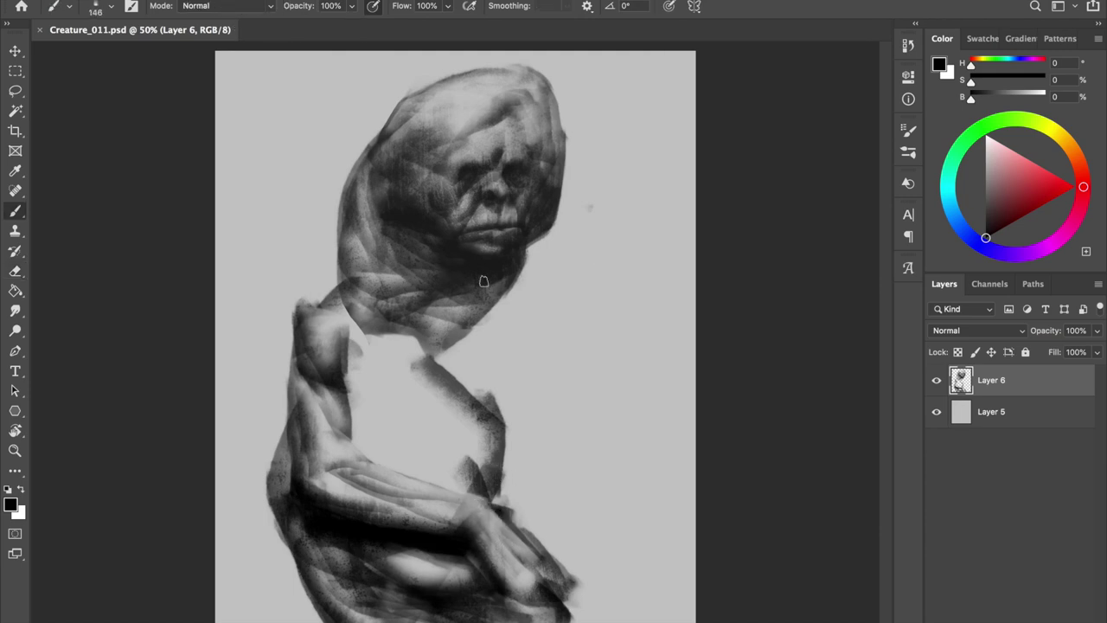
# Step: Darken the neck and cheek, and shape the chest and shoulder strokes, erasing some lighter
pyautogui.moveTo(465, 273); pyautogui.dragTo(475, 314)
pyautogui.moveTo(429, 237); pyautogui.dragTo(399, 222)
pyautogui.moveTo(346, 372)
pyautogui.mouseDown()
pyautogui.moveTo(372, 333)
pyautogui.moveTo(411, 364)
pyautogui.moveTo(372, 400)
pyautogui.moveTo(341, 378)
pyautogui.moveTo(355, 442)
pyautogui.moveTo(375, 387)
pyautogui.moveTo(432, 407)
pyautogui.moveTo(441, 428)
pyautogui.moveTo(484, 415)
pyautogui.moveTo(415, 363)
pyautogui.moveTo(458, 407)
pyautogui.mouseUp()
pyautogui.press('e')
pyautogui.moveTo(407, 338); pyautogui.dragTo(472, 419)
pyautogui.press('b')
pyautogui.moveTo(428, 315); pyautogui.dragTo(450, 394)
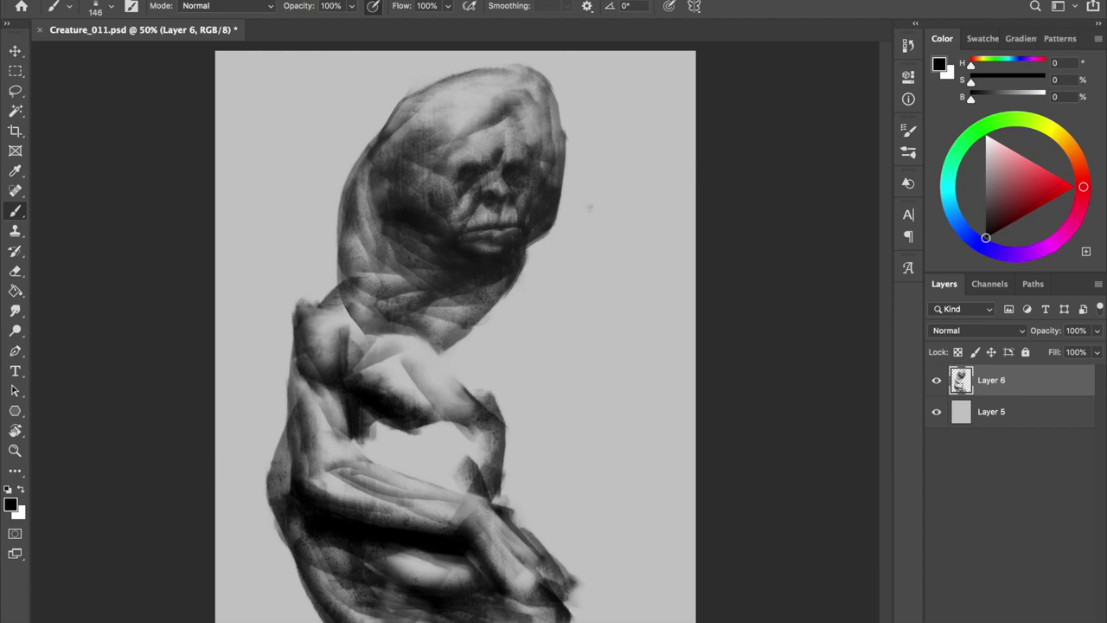
# Step: On the mirrored canvas, paint a dark stroke along the figure's bottom, then unflip
pyautogui.press('h')
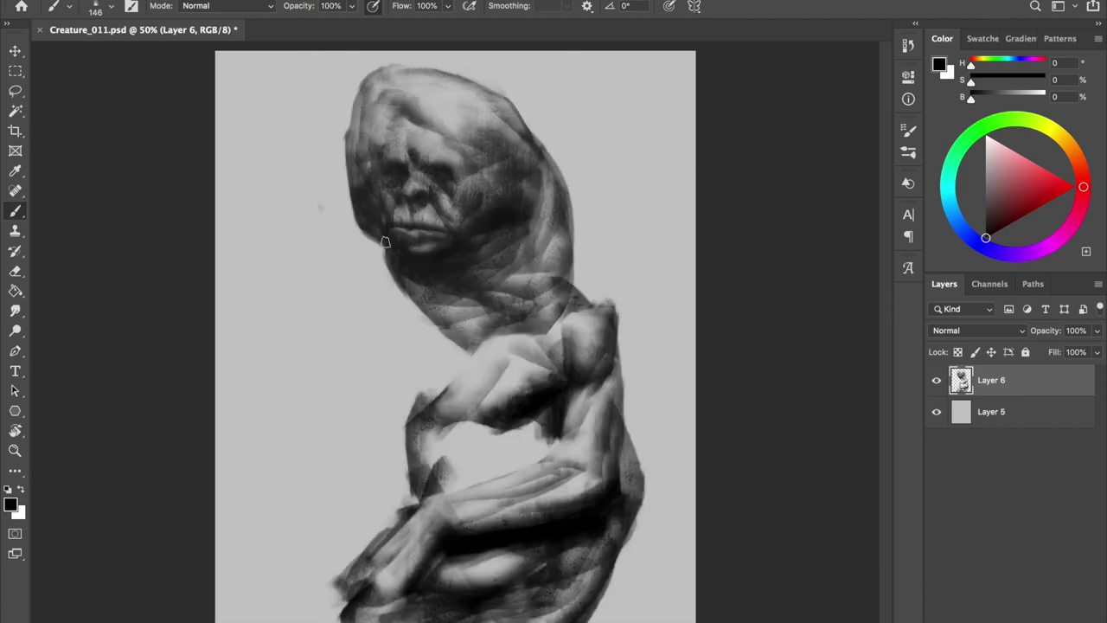
pyautogui.moveTo(577, 590); pyautogui.dragTo(484, 603)
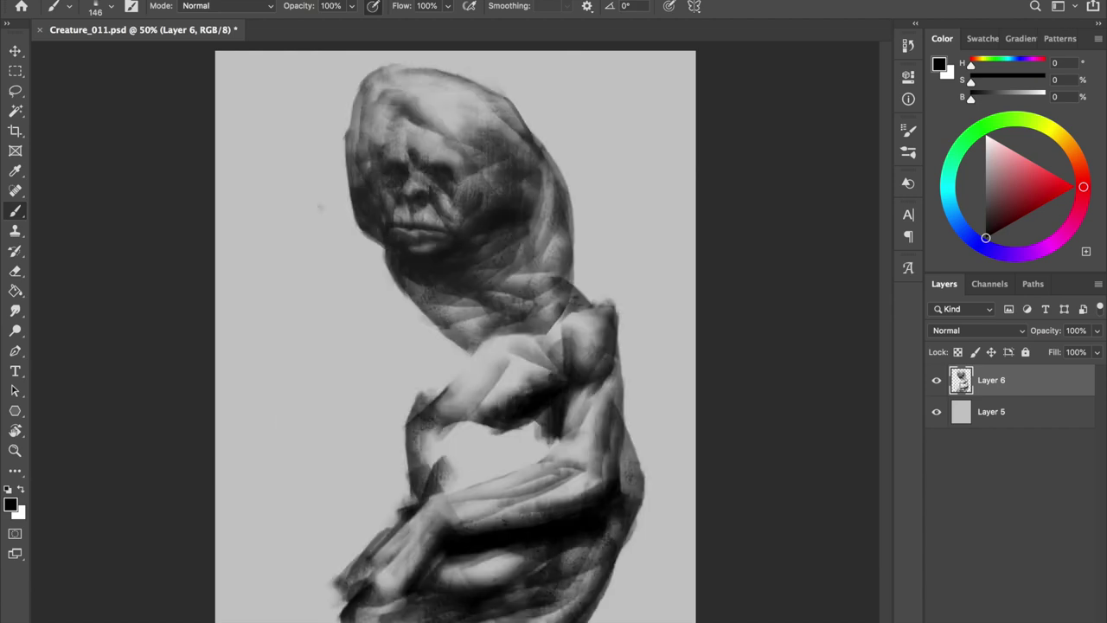
pyautogui.press('e')
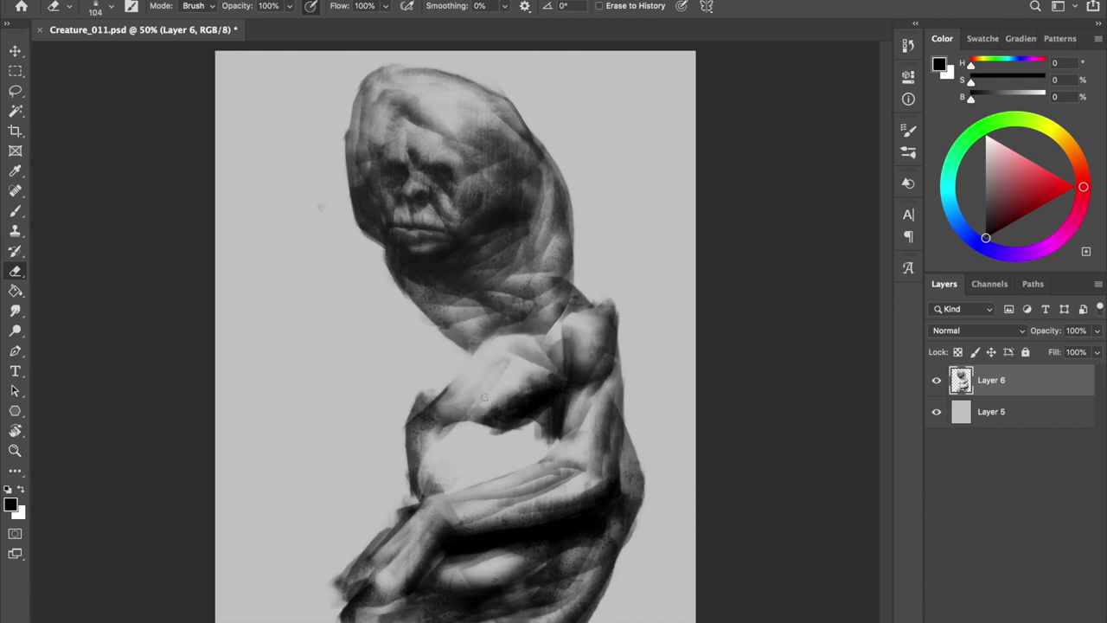
pyautogui.press('b')
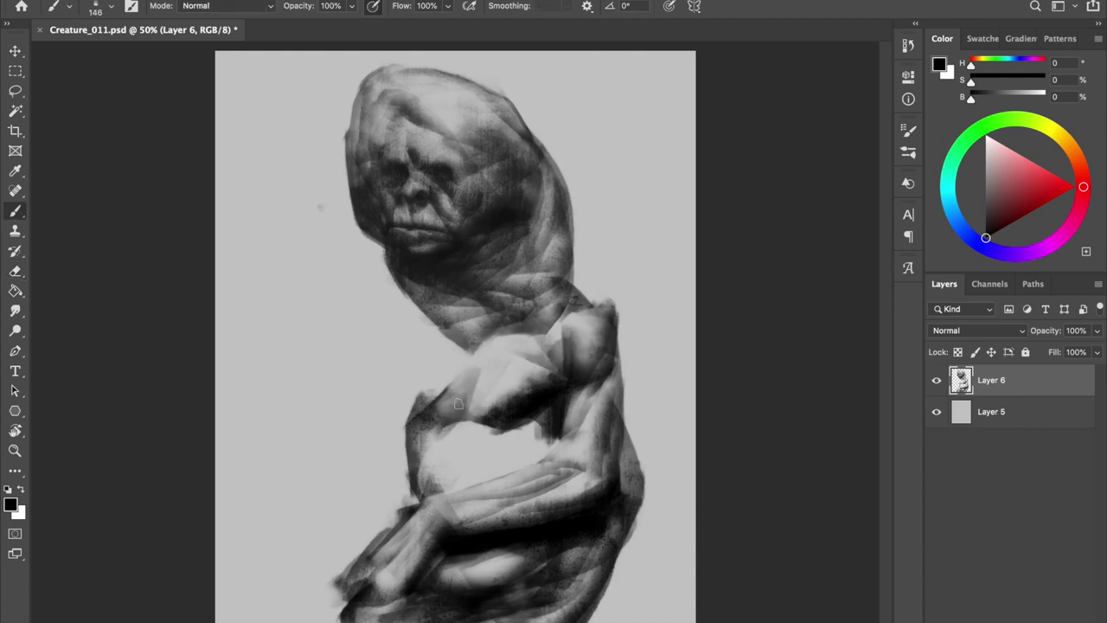
pyautogui.press('e')
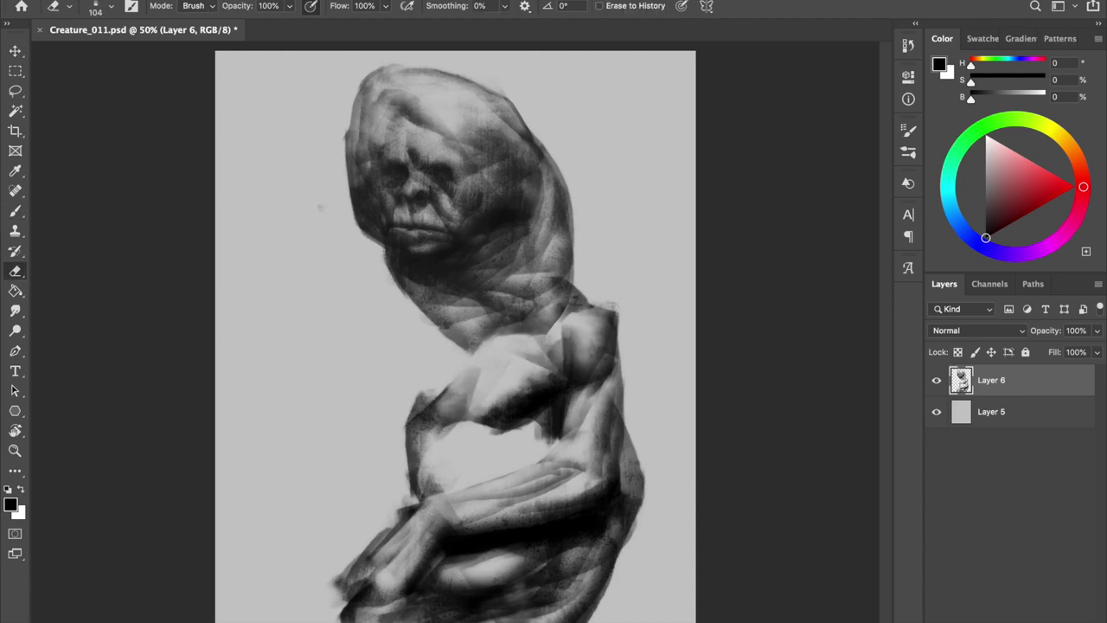
pyautogui.hotkey('ctrl', 'shift', 'h')
pyautogui.press('b')
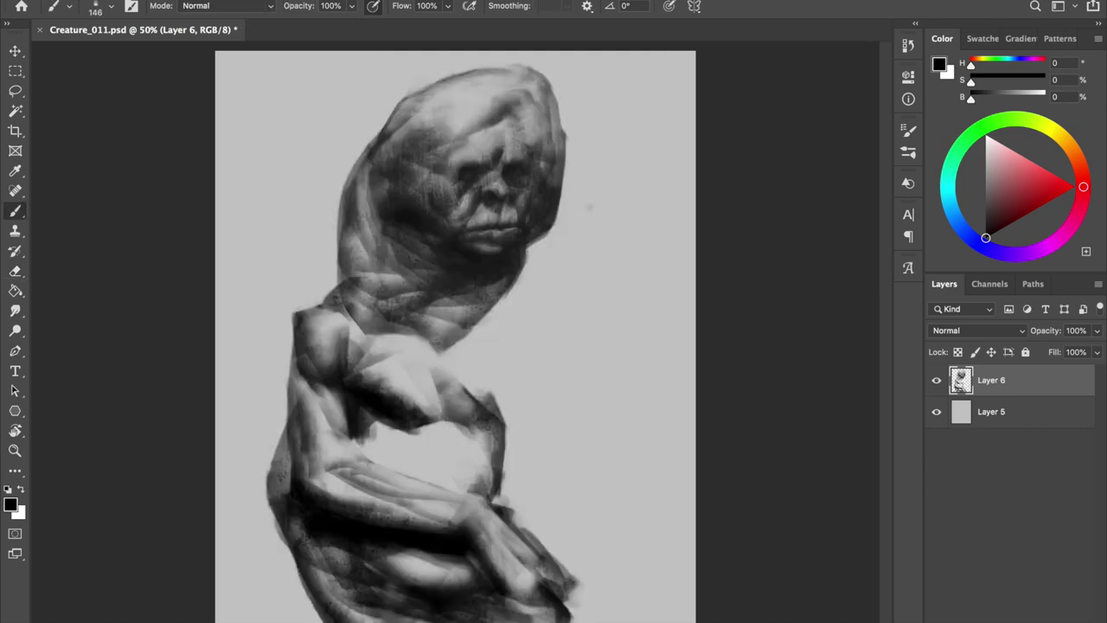
# Step: Darken the shoulder slightly, undoing the extra shoulder and neck strokes
pyautogui.moveTo(442, 385); pyautogui.dragTo(458, 412)
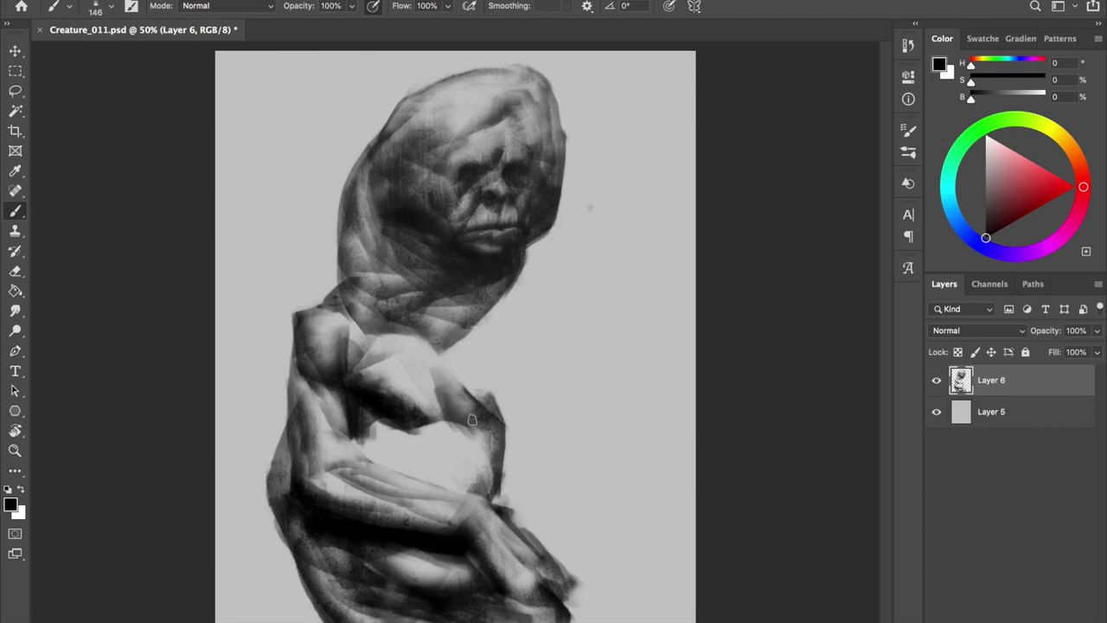
pyautogui.hotkey('ctrl', 'shift', 'h')
pyautogui.moveTo(455, 407); pyautogui.dragTo(485, 376)
pyautogui.hotkey('ctrl', 'z')
pyautogui.moveTo(471, 337)
pyautogui.mouseDown()
pyautogui.moveTo(485, 361)
pyautogui.moveTo(416, 380)
pyautogui.moveTo(424, 432)
pyautogui.moveTo(432, 373)
pyautogui.moveTo(414, 417)
pyautogui.mouseUp()
pyautogui.hotkey('ctrl', 'z')
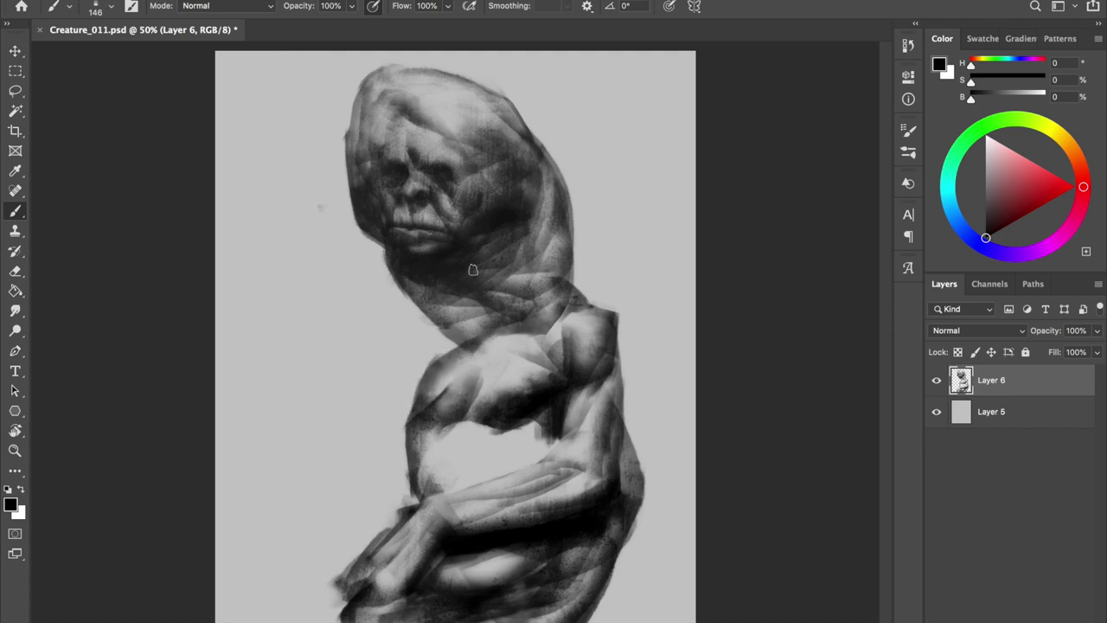
# Step: Check the mirrored view, add a faint mark on the arm's left edge, and shade the neck and shoulder
pyautogui.press('e')
pyautogui.press('F2')
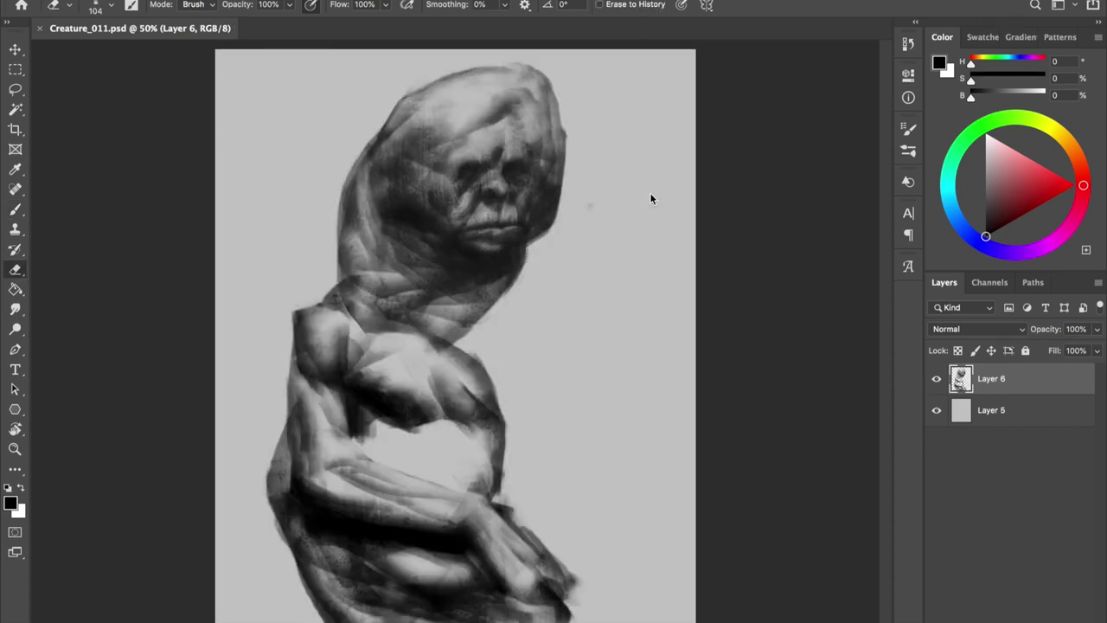
pyautogui.press('b')
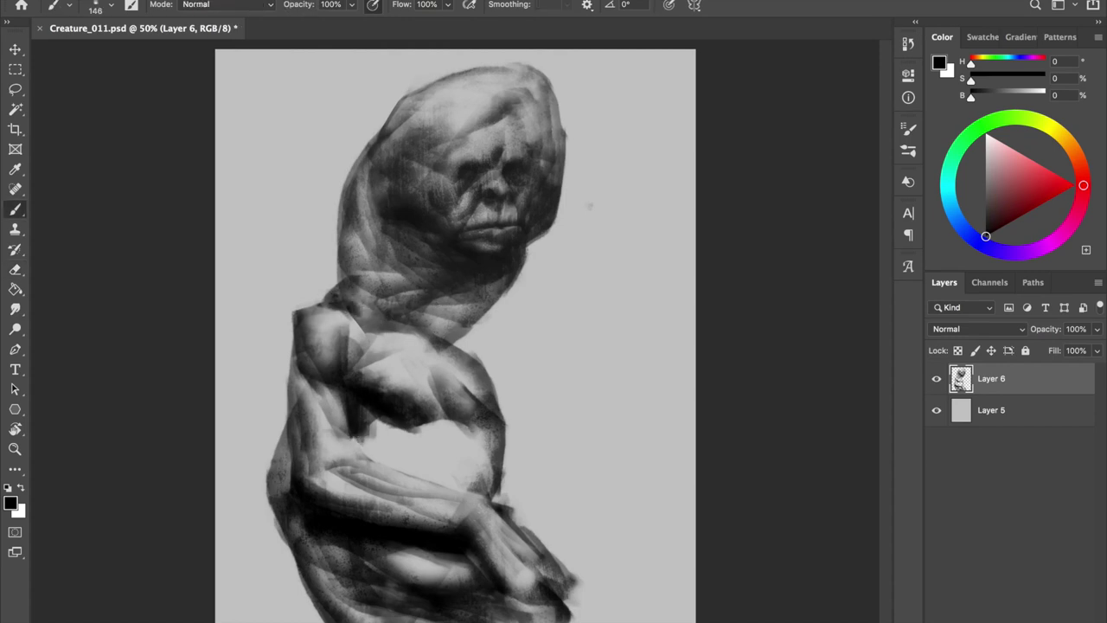
pyautogui.press('e')
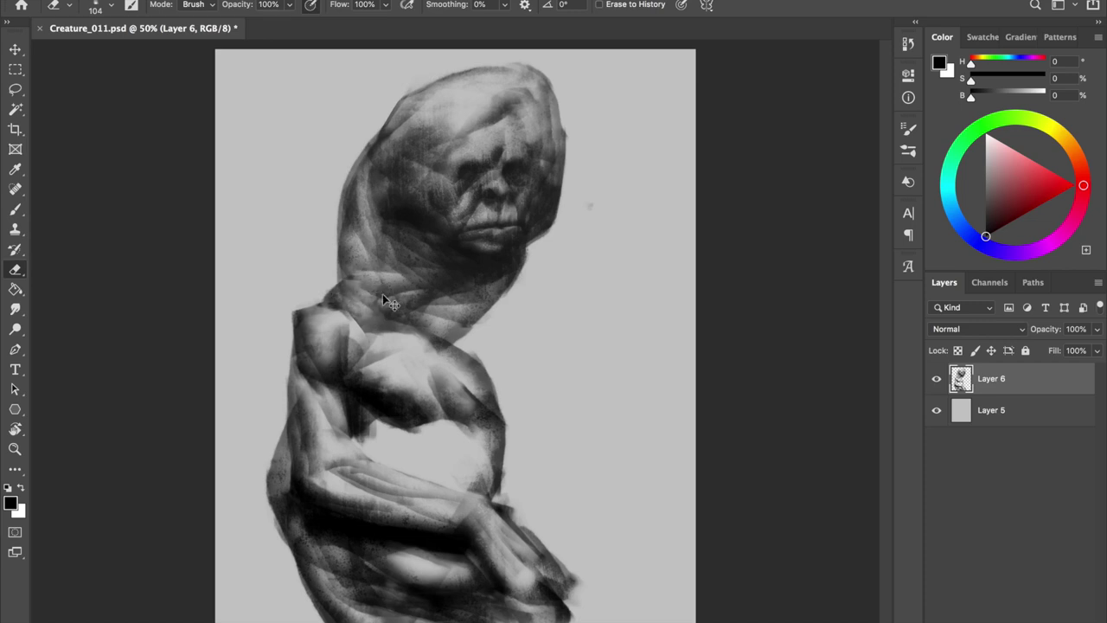
pyautogui.press('b')
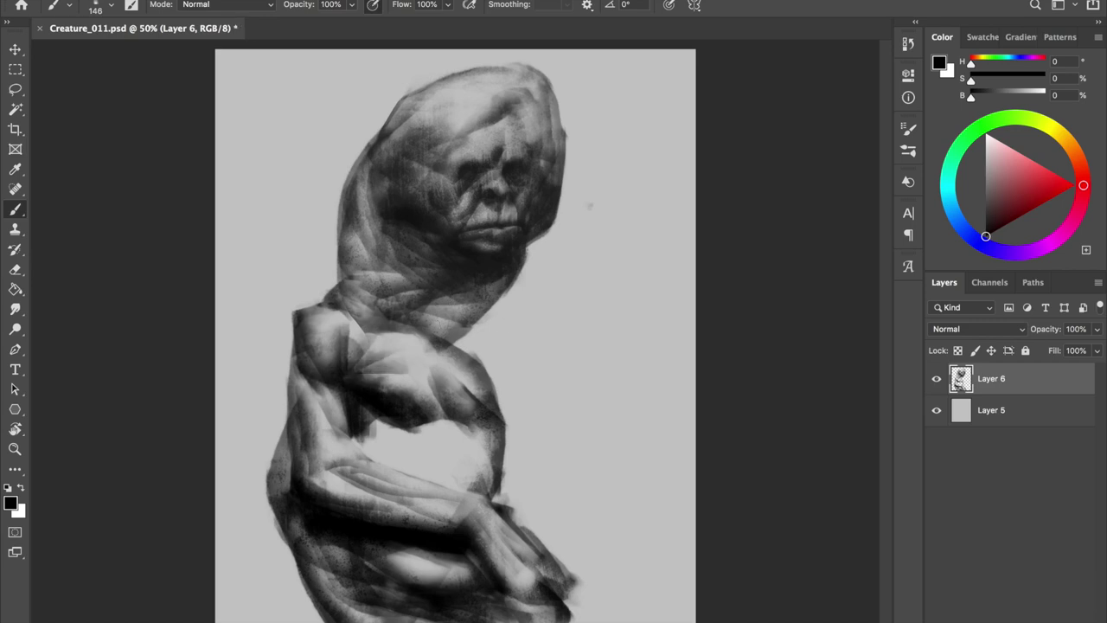
pyautogui.moveTo(293, 389); pyautogui.dragTo(299, 407)
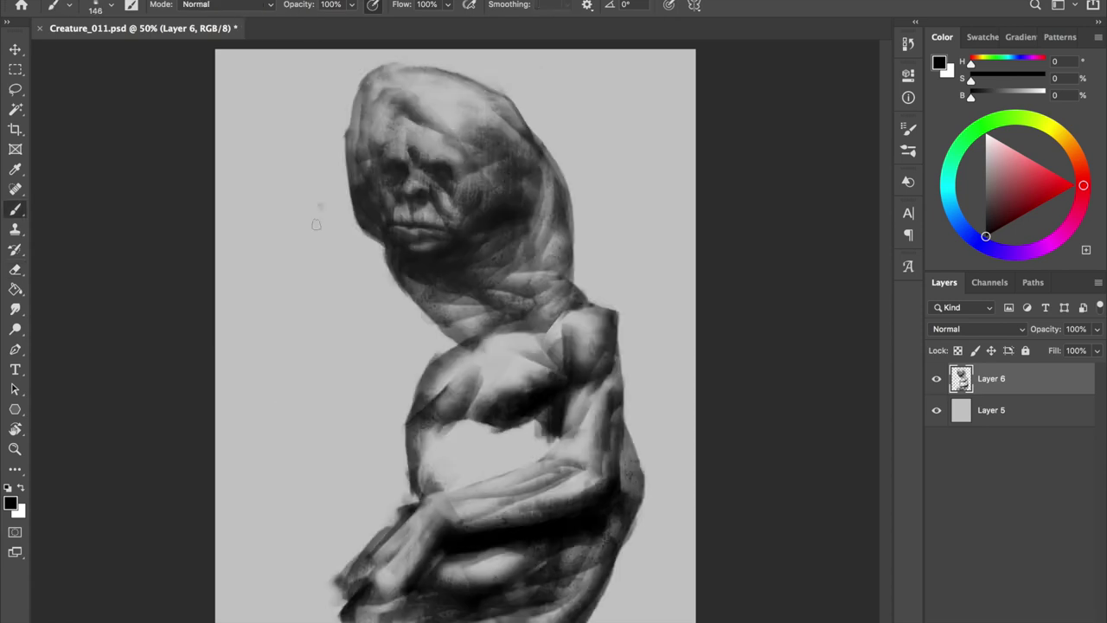
pyautogui.press('e')
pyautogui.press('b')
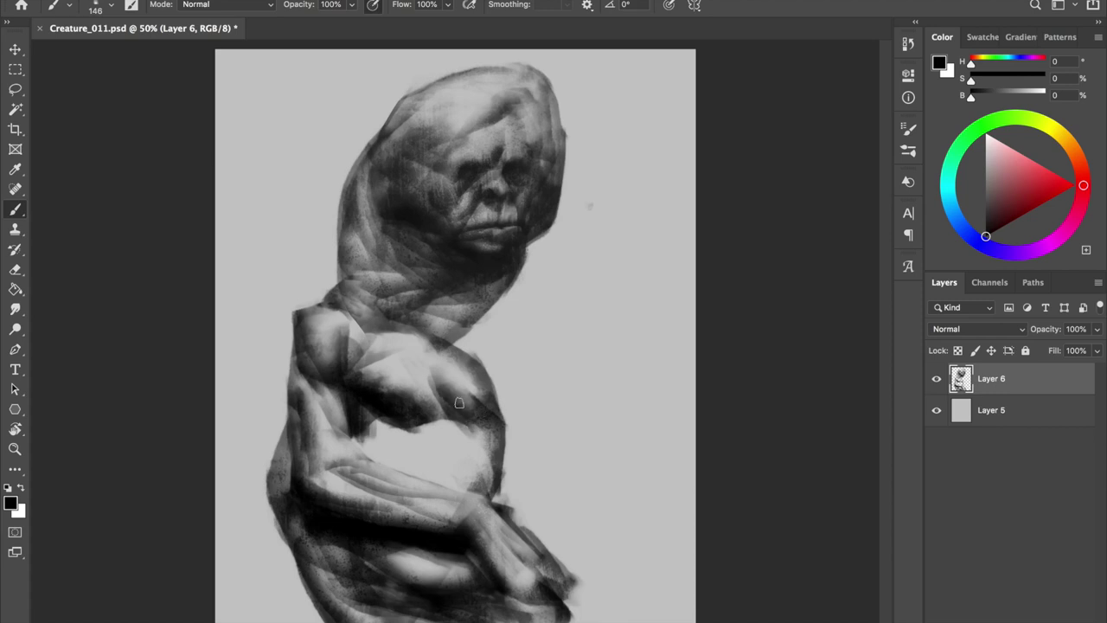
pyautogui.moveTo(453, 331); pyautogui.dragTo(463, 365)
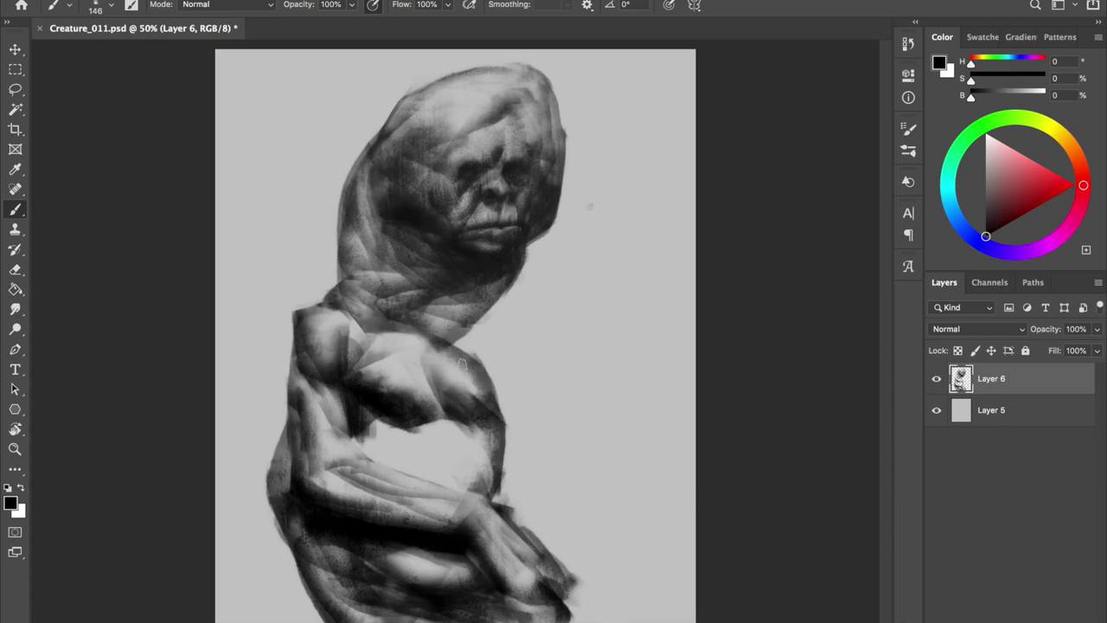
pyautogui.press('e')
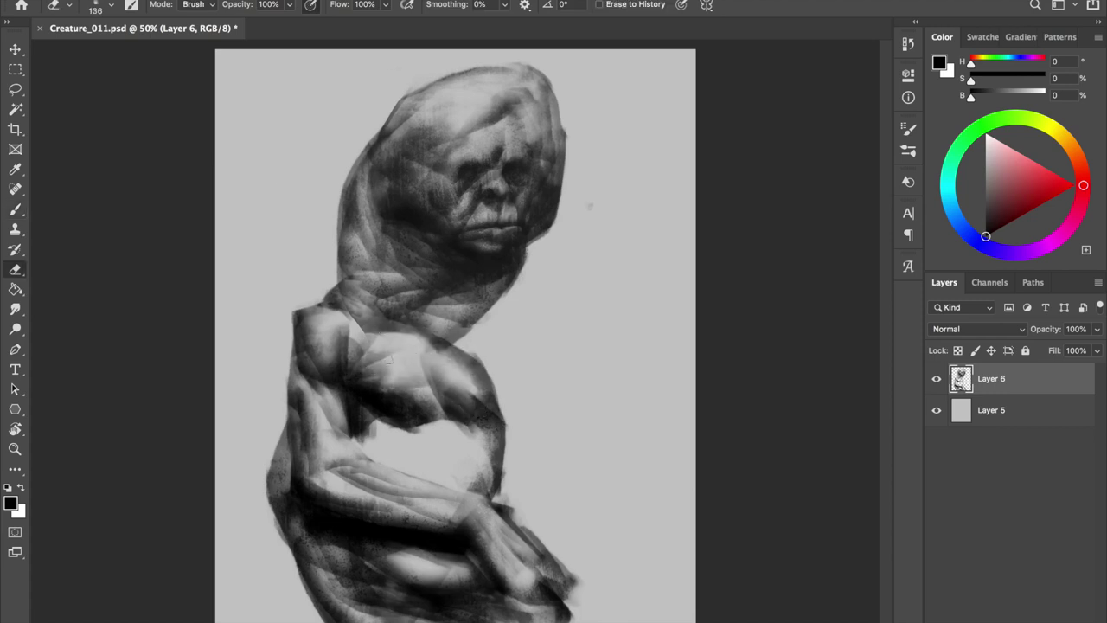
pyautogui.press('b')
# Step: Pick near-black at brush size 194, then erase to lighten the dark forearm stroke
pyautogui.keyDown('alt'); pyautogui.click(369, 398); pyautogui.keyUp('alt')
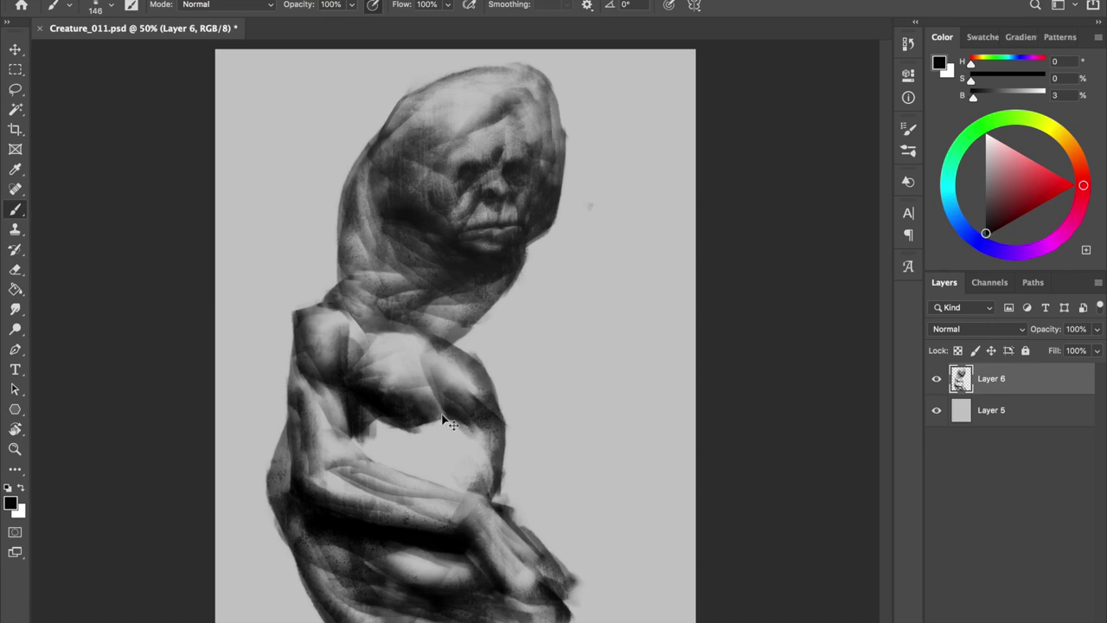
pyautogui.click(486, 294)
pyautogui.moveTo(467, 463)
pyautogui.mouseDown()
pyautogui.moveTo(489, 463)
pyautogui.moveTo(398, 467)
pyautogui.moveTo(463, 469)
pyautogui.mouseUp()
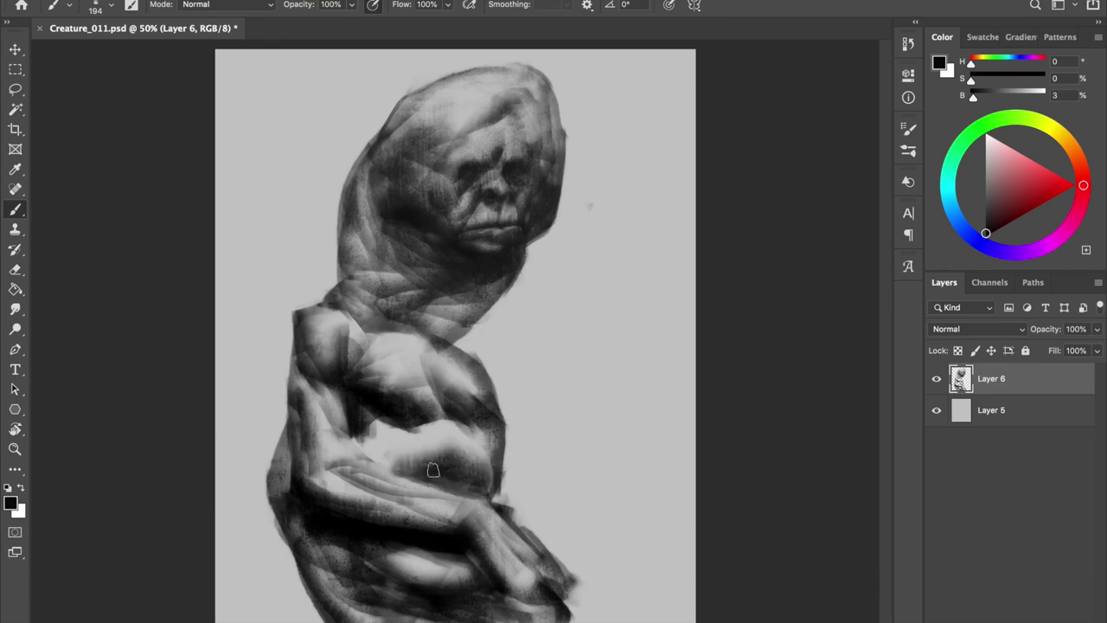
pyautogui.press('e')
pyautogui.moveTo(459, 461); pyautogui.dragTo(457, 462)
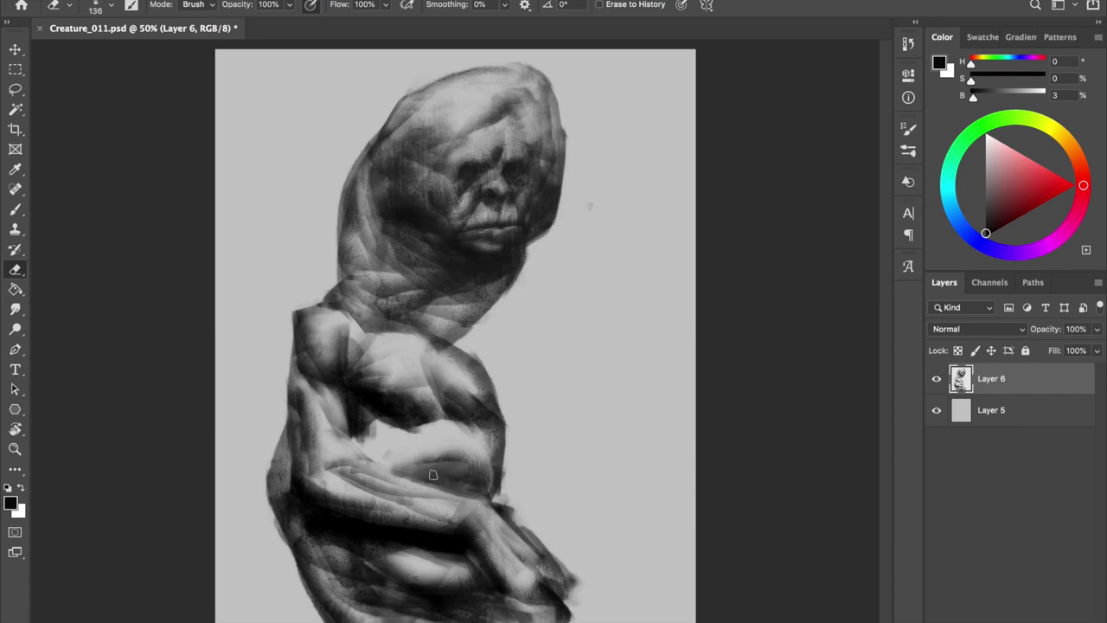
pyautogui.moveTo(419, 476)
pyautogui.mouseDown()
pyautogui.moveTo(498, 484)
pyautogui.moveTo(419, 471)
pyautogui.mouseUp()
pyautogui.moveTo(489, 463); pyautogui.dragTo(437, 458)
pyautogui.hotkey('ctrl', 'z')
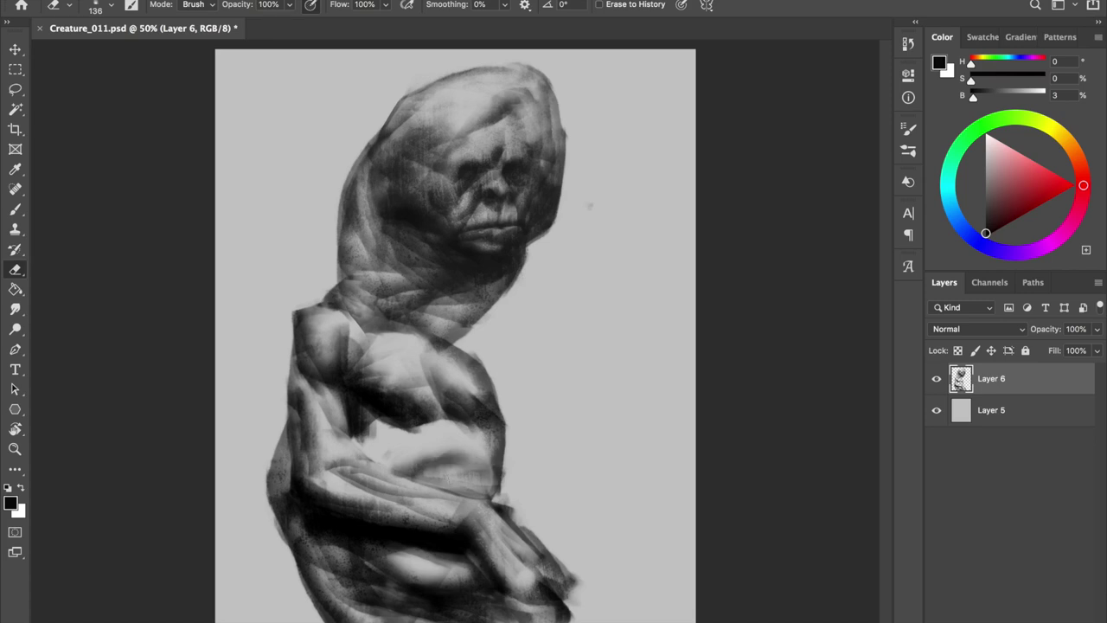
pyautogui.hotkey('ctrl', 'shift', 'z')
pyautogui.hotkey('ctrl', 'shift', 'z')
# Step: Compare recent forearm strokes, flip the canvas, and repaint soft forearm shading
pyautogui.press('b')
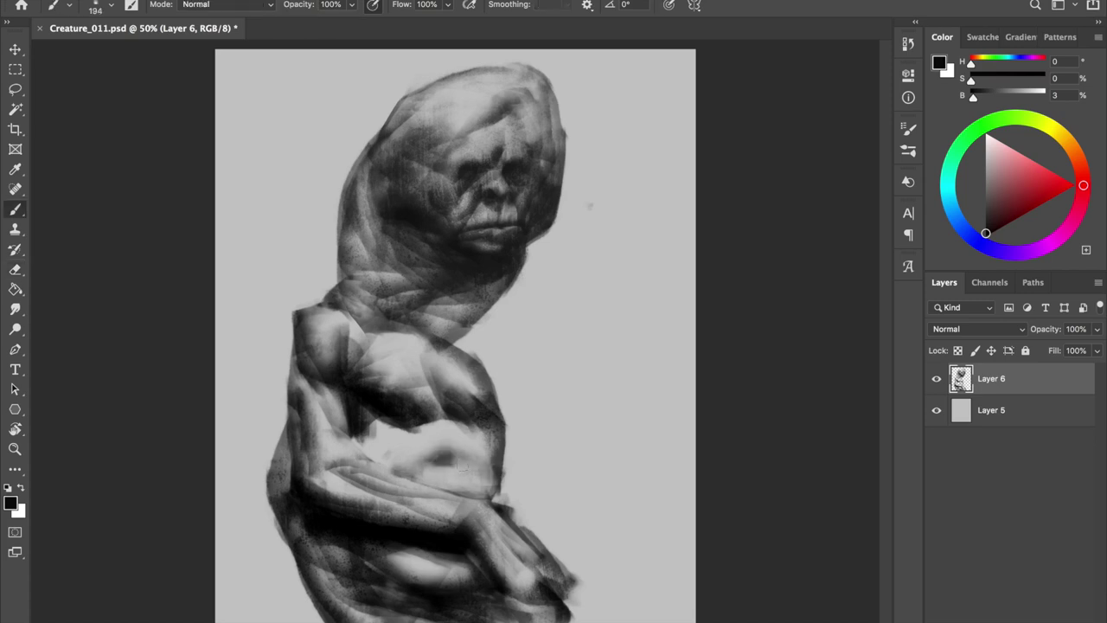
pyautogui.hotkey('ctrl', 'shift', 'z')
pyautogui.hotkey('ctrl', 'z')
pyautogui.hotkey('ctrl', 'z')
pyautogui.hotkey('ctrl', 'shift', 'z')
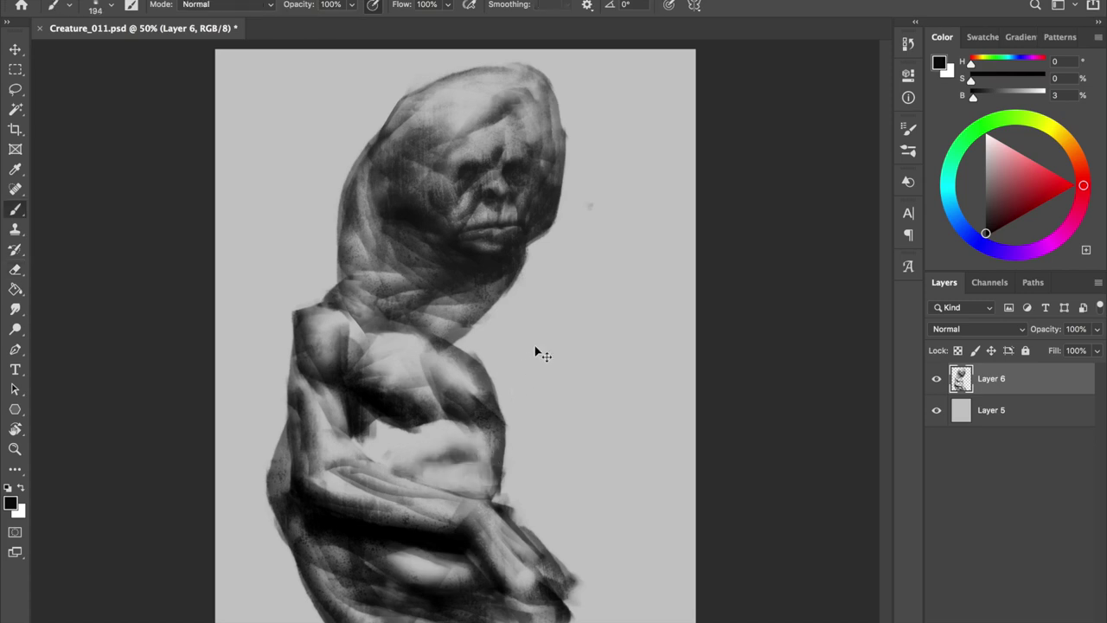
pyautogui.hotkey('ctrl', 'shift', 'z')
pyautogui.hotkey('ctrl', 'z')
pyautogui.hotkey('ctrl', 'z')
pyautogui.hotkey('ctrl', 'z')
pyautogui.hotkey('ctrl', 'shift', 'h')
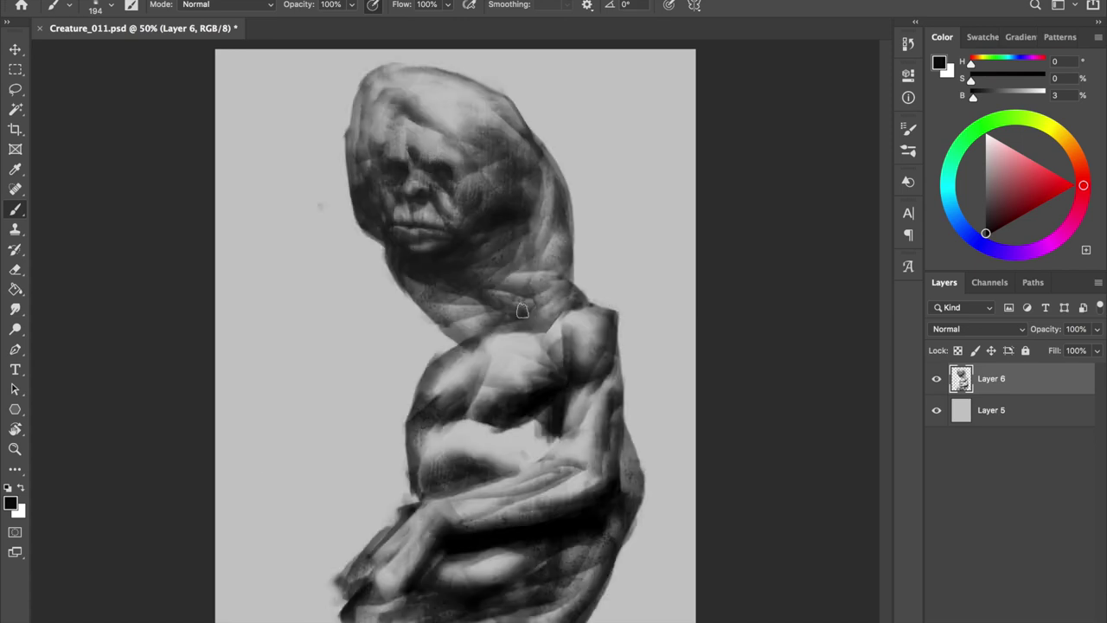
pyautogui.moveTo(513, 452)
pyautogui.mouseDown()
pyautogui.moveTo(521, 459)
pyautogui.moveTo(494, 464)
pyautogui.moveTo(556, 425)
pyautogui.moveTo(537, 443)
pyautogui.mouseUp()
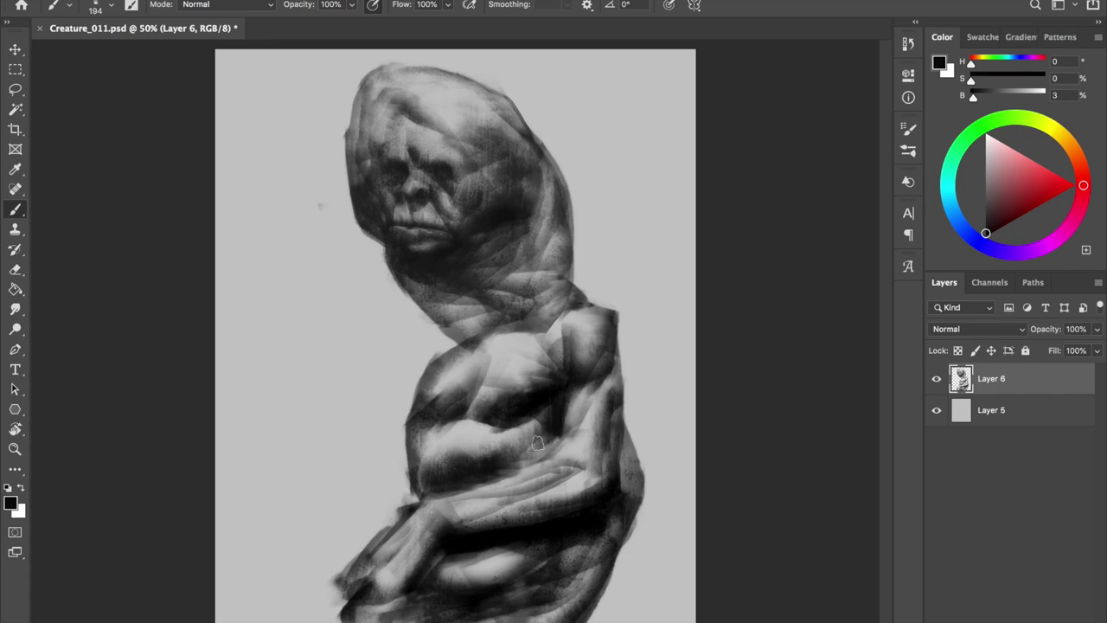
# Step: Erase to lighten the dark chest and shoulder strokes, then flip the canvas back
pyautogui.press('e')
pyautogui.press('b')
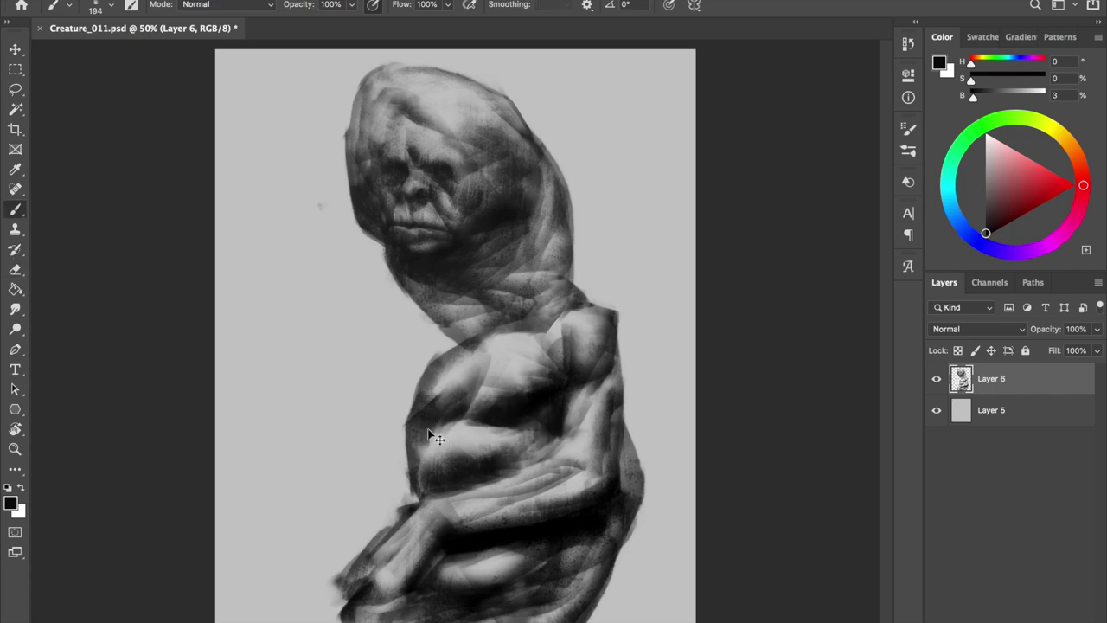
pyautogui.press('e')
pyautogui.moveTo(468, 394); pyautogui.dragTo(427, 413)
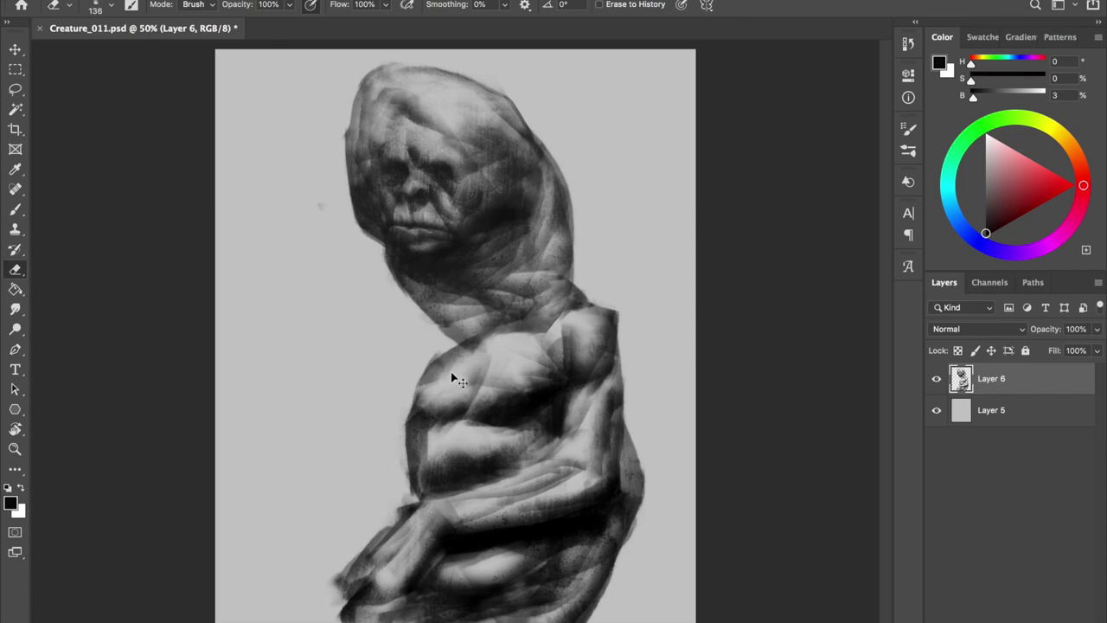
pyautogui.moveTo(467, 361); pyautogui.dragTo(519, 339)
pyautogui.hotkey('ctrl', 'shift', 'h')
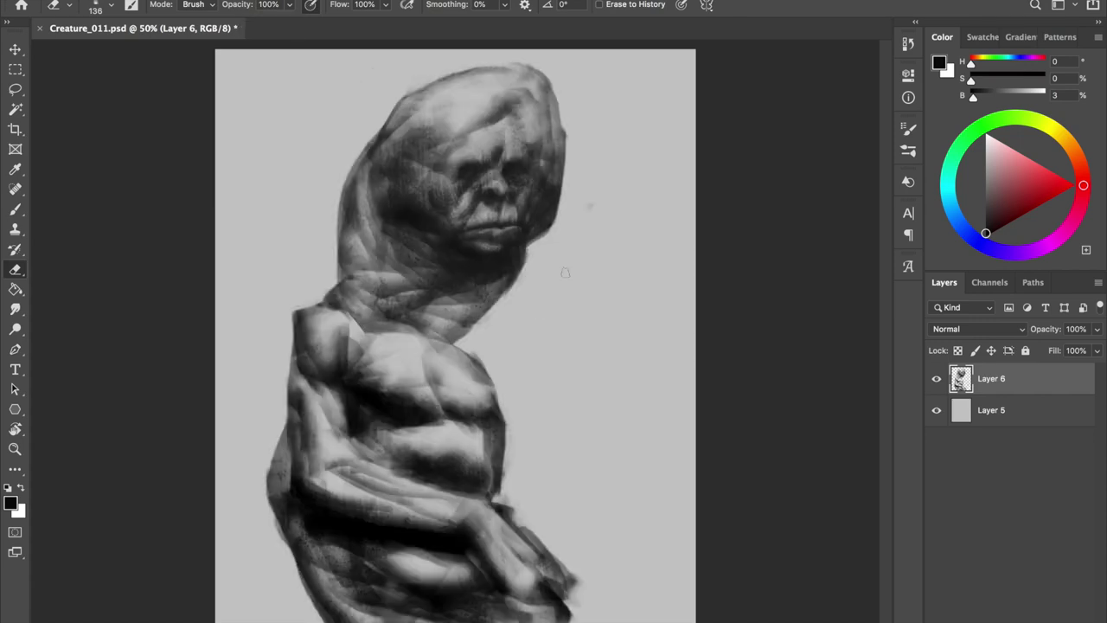
pyautogui.press('b')
# Step: Paint dark strokes on the figure's lower-left edge and compare them before and after
pyautogui.press('e')
pyautogui.hotkey('ctrl', 'shift', 'h')
pyautogui.hotkey('ctrl', 'shift', 'h')
pyautogui.press('b')
pyautogui.moveTo(268, 474); pyautogui.dragTo(278, 523)
pyautogui.hotkey('ctrl', 'z')
pyautogui.hotkey('ctrl', 'z')
pyautogui.hotkey('ctrl', 'shift', 'z')
pyautogui.hotkey('ctrl', 'shift', 'z')
pyautogui.hotkey('ctrl', 'z')
pyautogui.hotkey('ctrl', 'z')
pyautogui.hotkey('ctrl', 'shift', 'z')
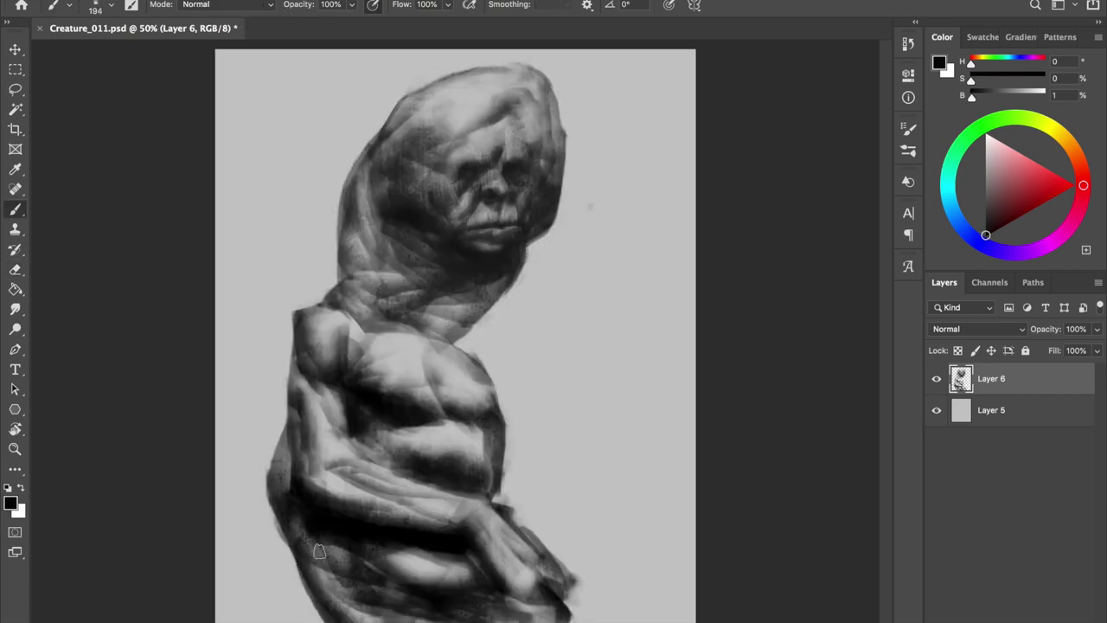
pyautogui.hotkey('ctrl', 'shift', 'z')
pyautogui.hotkey('ctrl', 'z')
# Step: Resize the brush to 146 px and undo the dark strokes below the chest
pyautogui.moveTo(388, 463); pyautogui.dragTo(456, 489)
pyautogui.hotkey('ctrl', 'z')
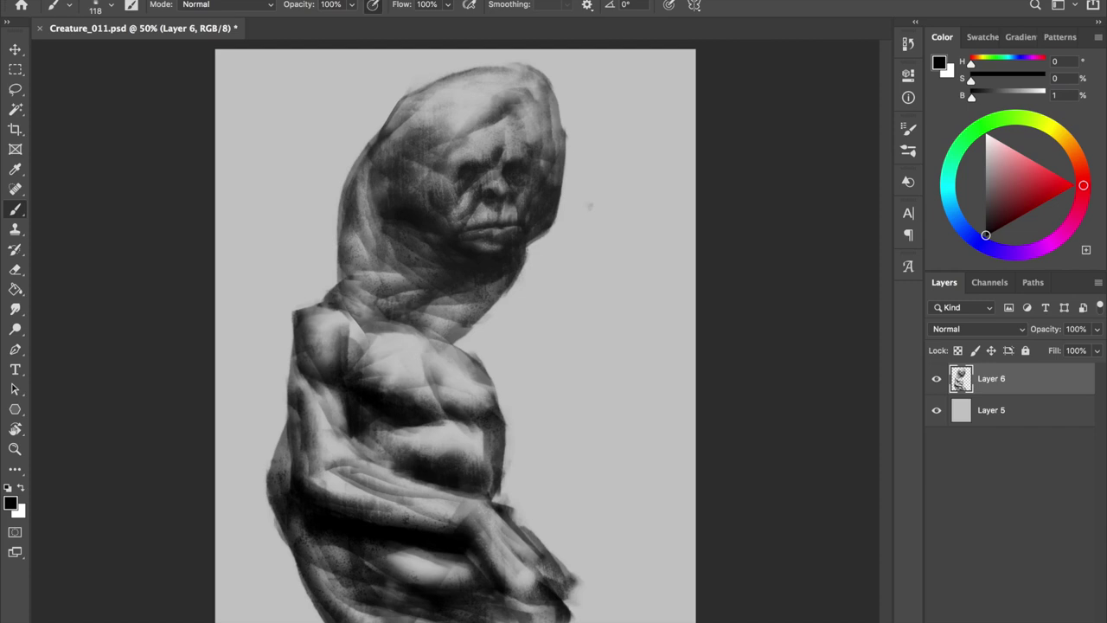
pyautogui.hotkey('ctrl', 'z')
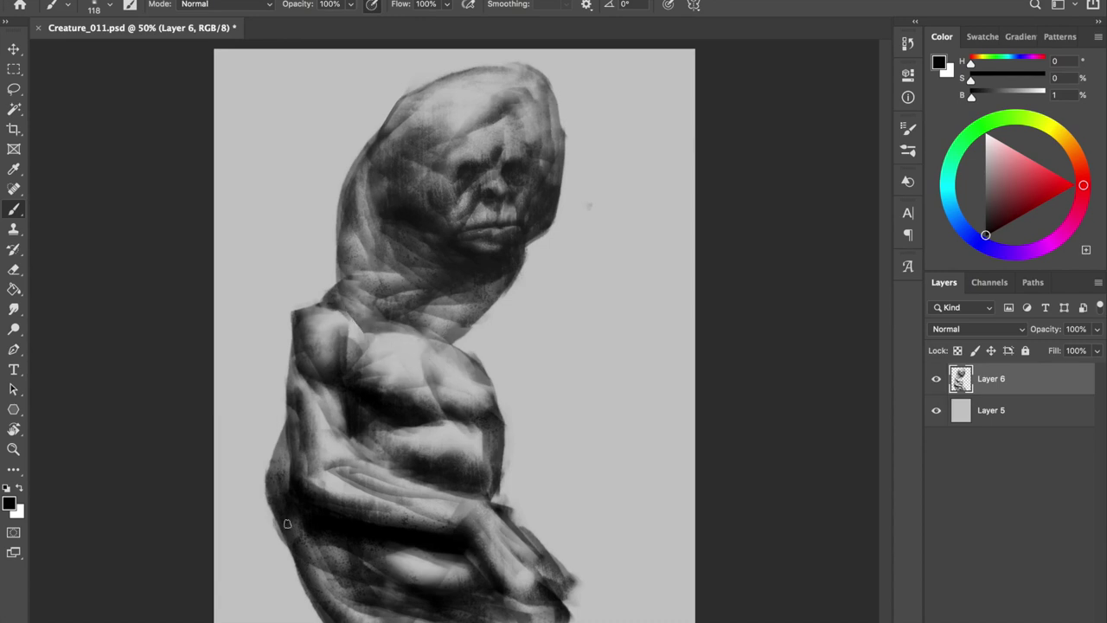
# Step: Lighten and then repaint dark shading across the creature's lower body
pyautogui.moveTo(303, 533); pyautogui.dragTo(288, 533)
pyautogui.hotkey('ctrl', 'z')
pyautogui.press('e')
pyautogui.moveTo(406, 575); pyautogui.dragTo(485, 606)
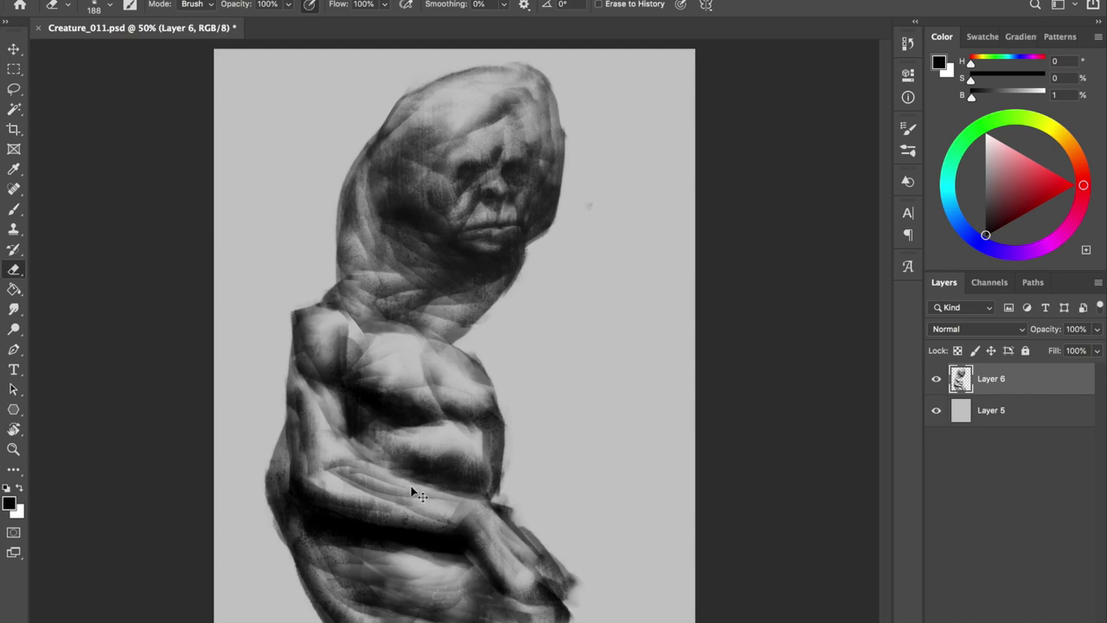
pyautogui.press('b')
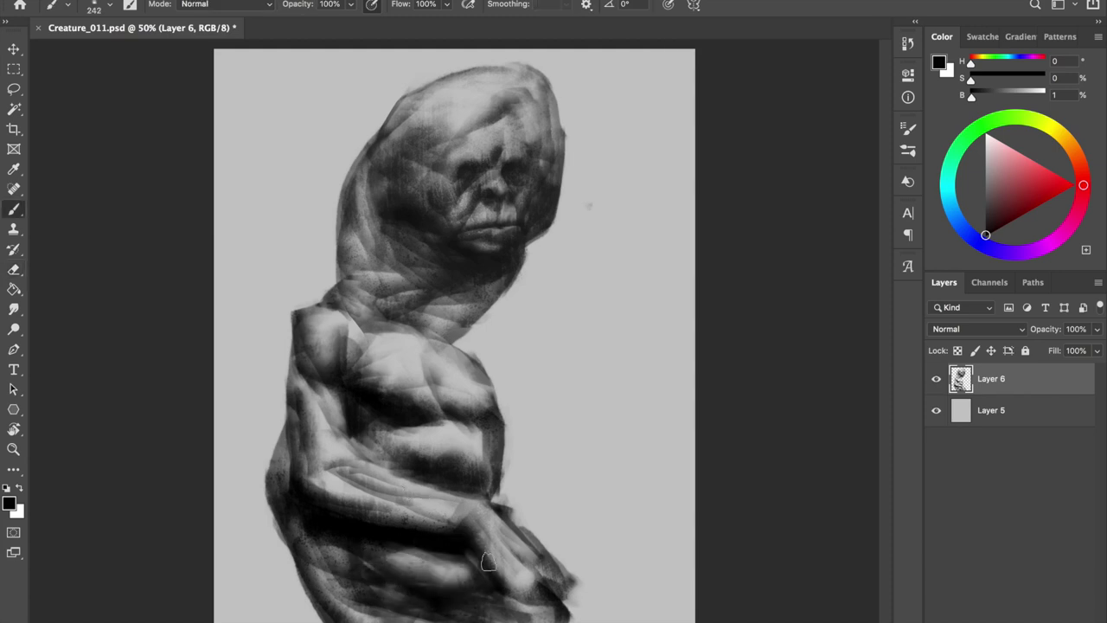
pyautogui.moveTo(488, 562); pyautogui.dragTo(447, 549)
pyautogui.hotkey('ctrl', 'z')
pyautogui.hotkey('ctrl', 'shift', 'z')
# Step: Set the brush to 110 px, save, and shade the left shoulder with dark strokes
pyautogui.moveTo(406, 446)
pyautogui.mouseDown()
pyautogui.moveTo(380, 442)
pyautogui.moveTo(441, 470)
pyautogui.mouseUp()
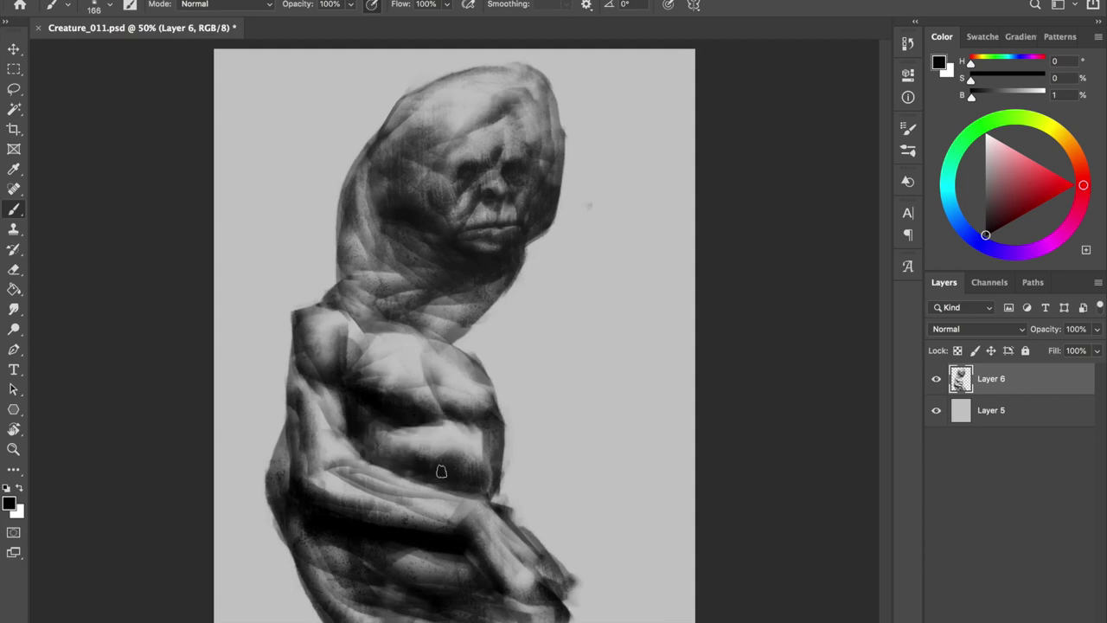
pyautogui.moveTo(381, 443); pyautogui.dragTo(361, 432)
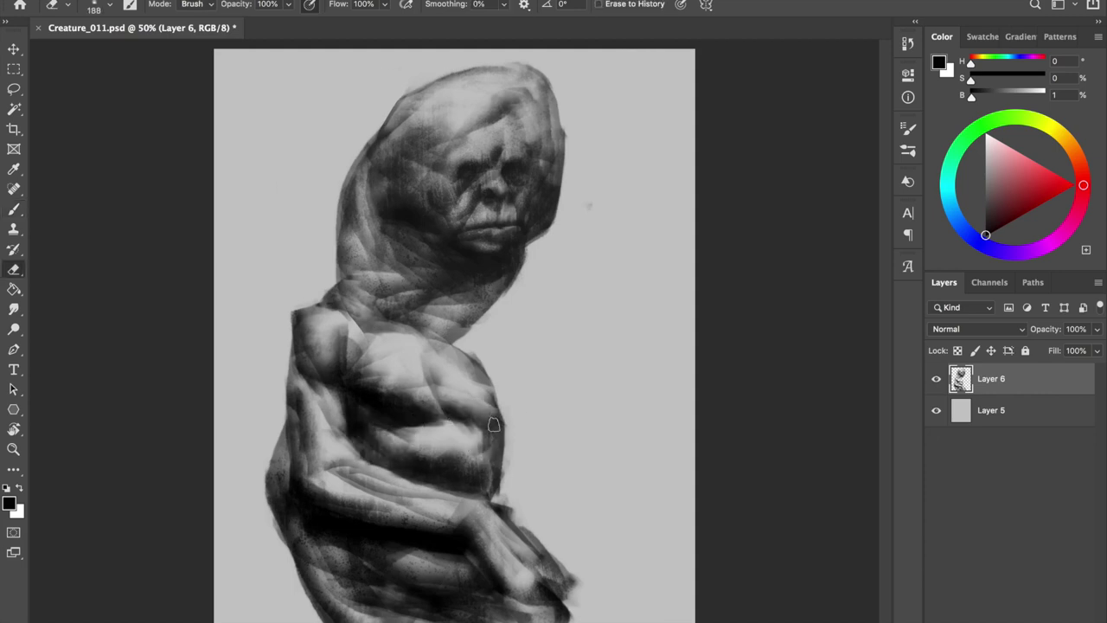
pyautogui.hotkey('ctrl', 's')
pyautogui.press('e')
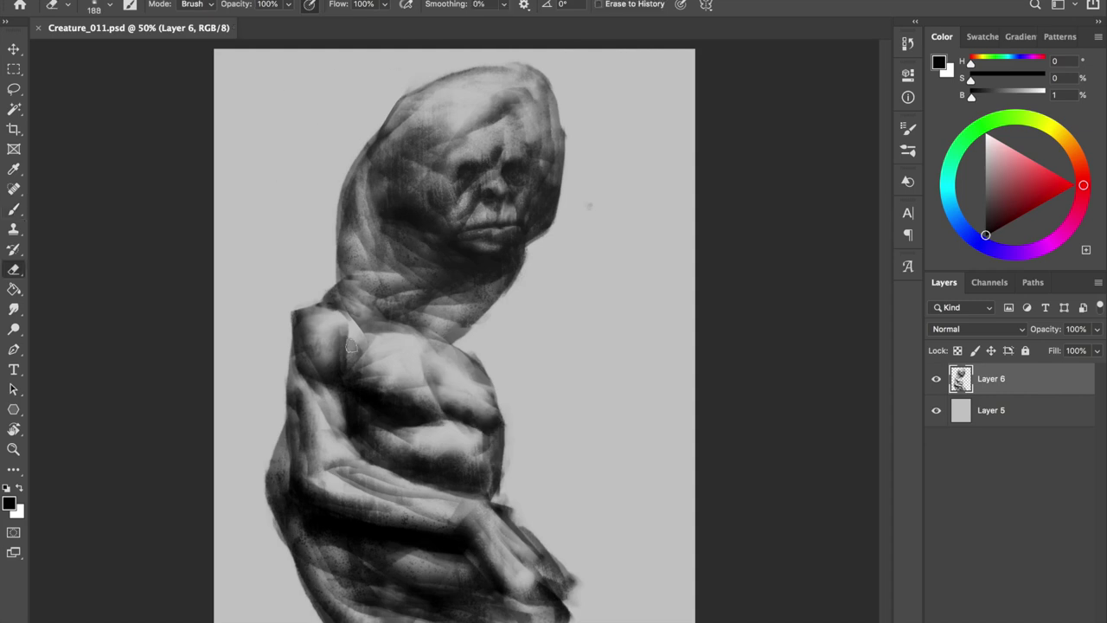
pyautogui.press('b')
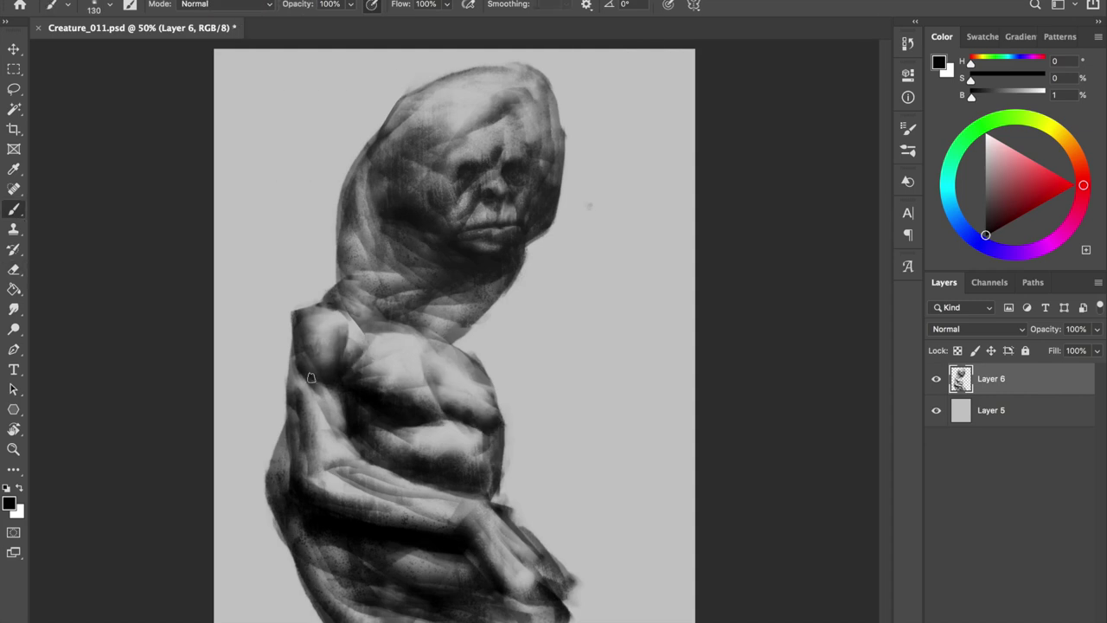
pyautogui.press('h')
pyautogui.press('h')
pyautogui.moveTo(298, 367)
pyautogui.mouseDown()
pyautogui.moveTo(349, 346)
pyautogui.moveTo(335, 370)
pyautogui.moveTo(293, 350)
pyautogui.mouseUp()
pyautogui.hotkey('ctrl', 'z')
pyautogui.hotkey('ctrl', 'z')
pyautogui.press('h')
pyautogui.press('h')
# Step: Flip the canvas horizontally to check and save the painting again
pyautogui.press('e')
pyautogui.press('b')
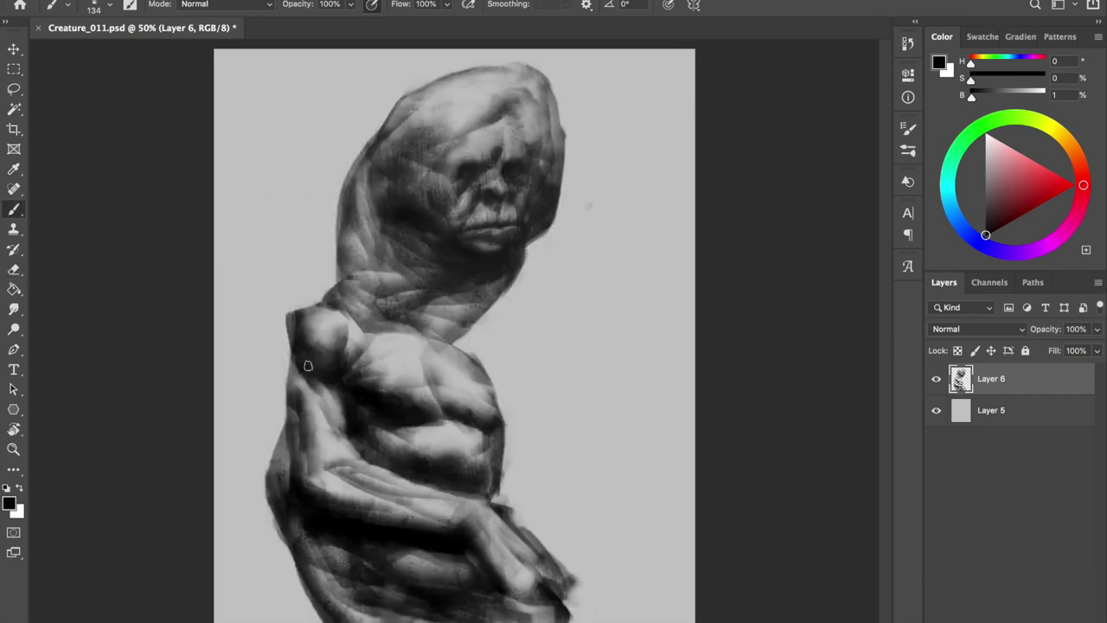
pyautogui.press('e')
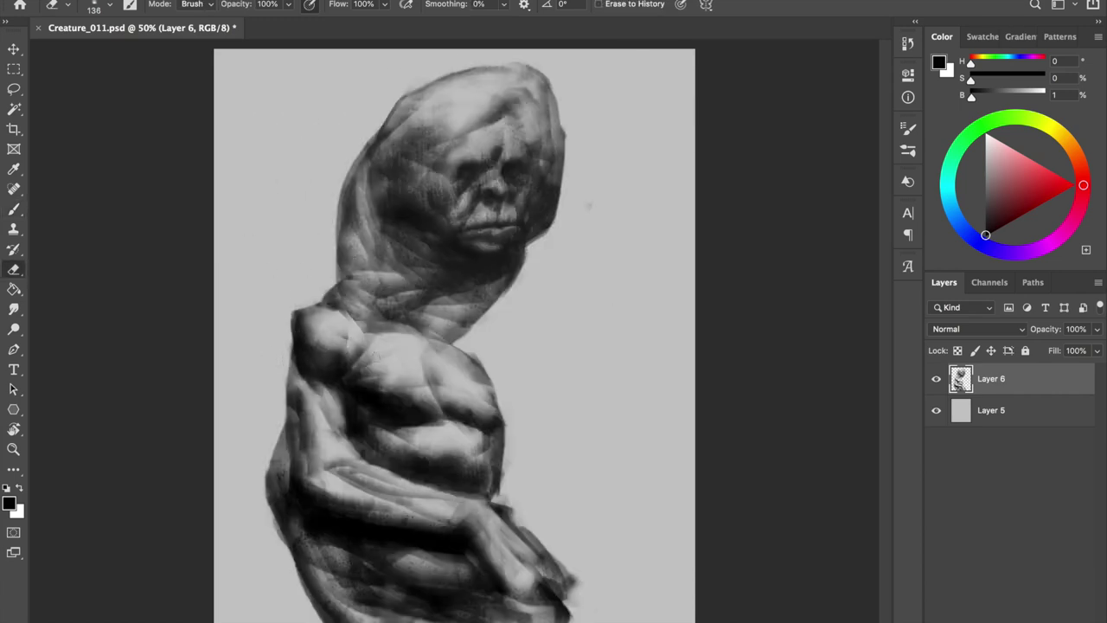
pyautogui.press('h')
pyautogui.hotkey('ctrl', 's')
# Step: With a 114 px brush, push the chest's left outline outward and lighten its edge
pyautogui.press('b')
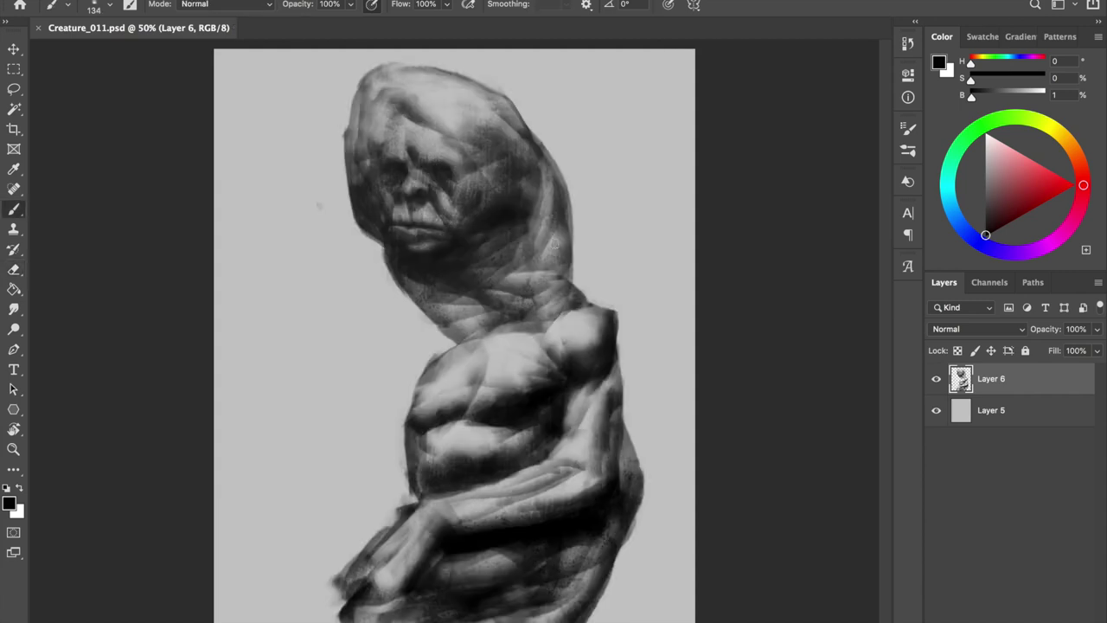
pyautogui.press('[')
pyautogui.press('[')
pyautogui.moveTo(423, 380)
pyautogui.mouseDown()
pyautogui.moveTo(420, 413)
pyautogui.moveTo(413, 400)
pyautogui.mouseUp()
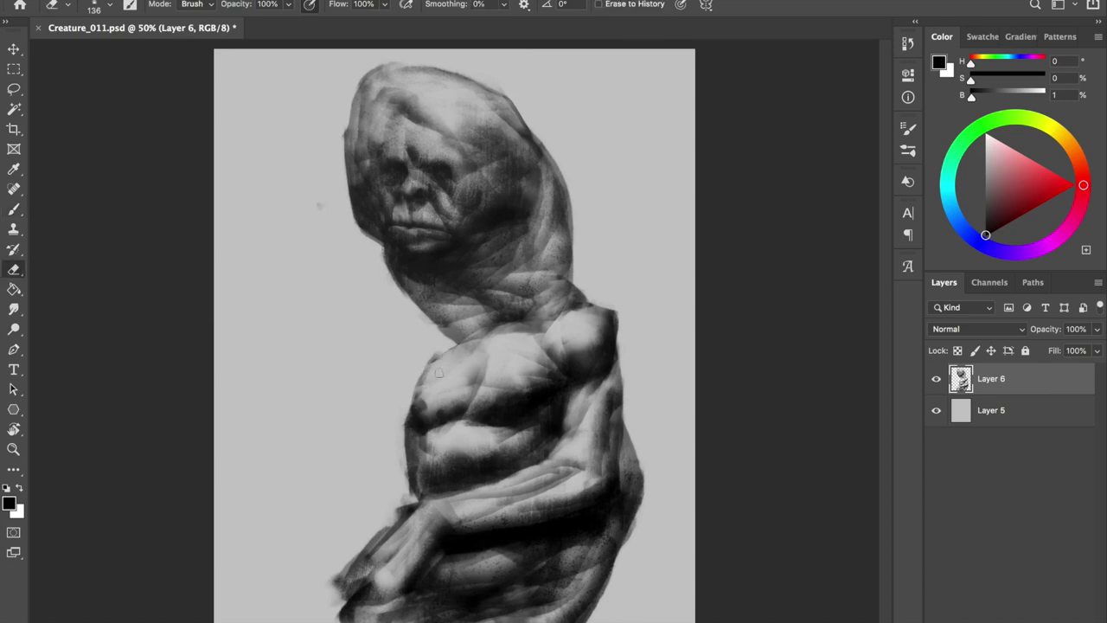
pyautogui.moveTo(408, 368); pyautogui.dragTo(404, 409)
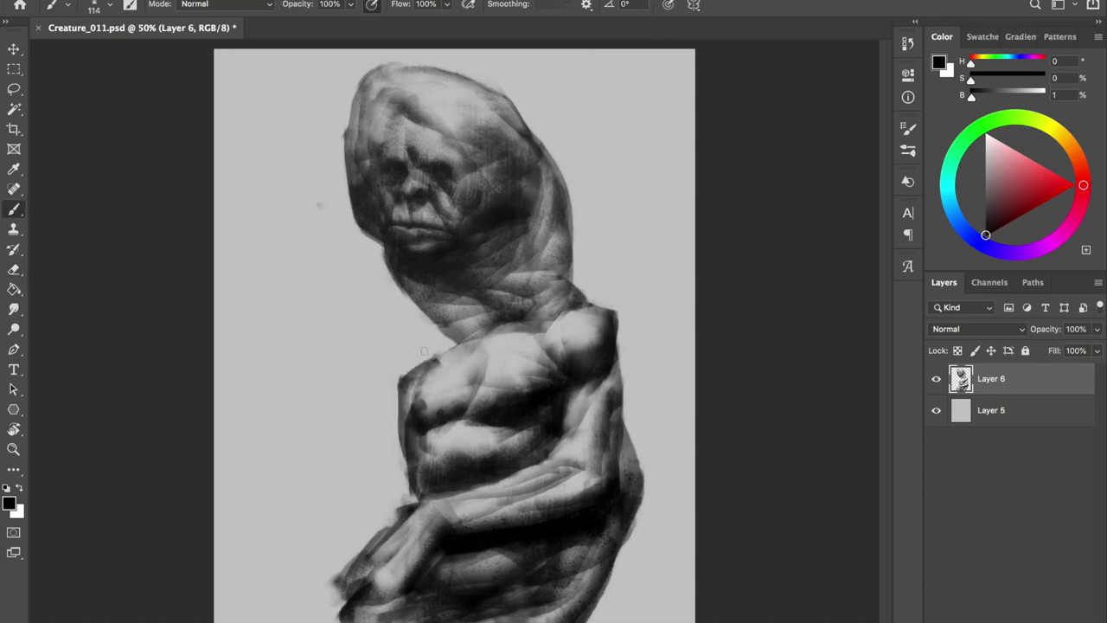
pyautogui.press('e')
pyautogui.moveTo(415, 381); pyautogui.dragTo(432, 359)
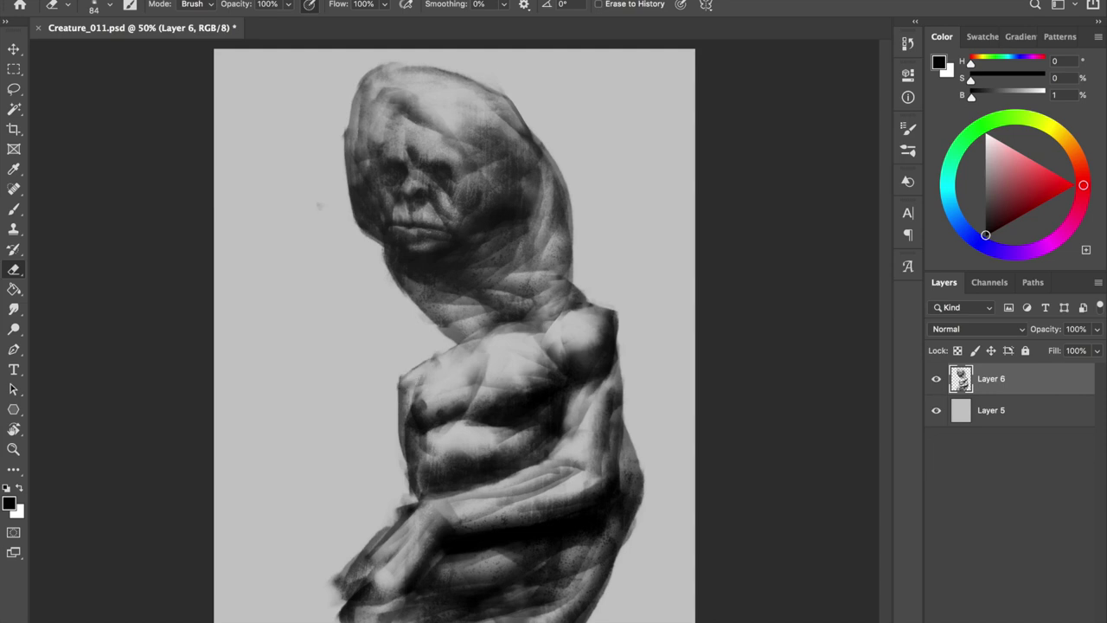
pyautogui.hotkey('ctrl', 'shift', 'h')
pyautogui.press('b')
# Step: Add dark strokes on the chest's right side and lighten that edge
pyautogui.moveTo(495, 384); pyautogui.dragTo(505, 435)
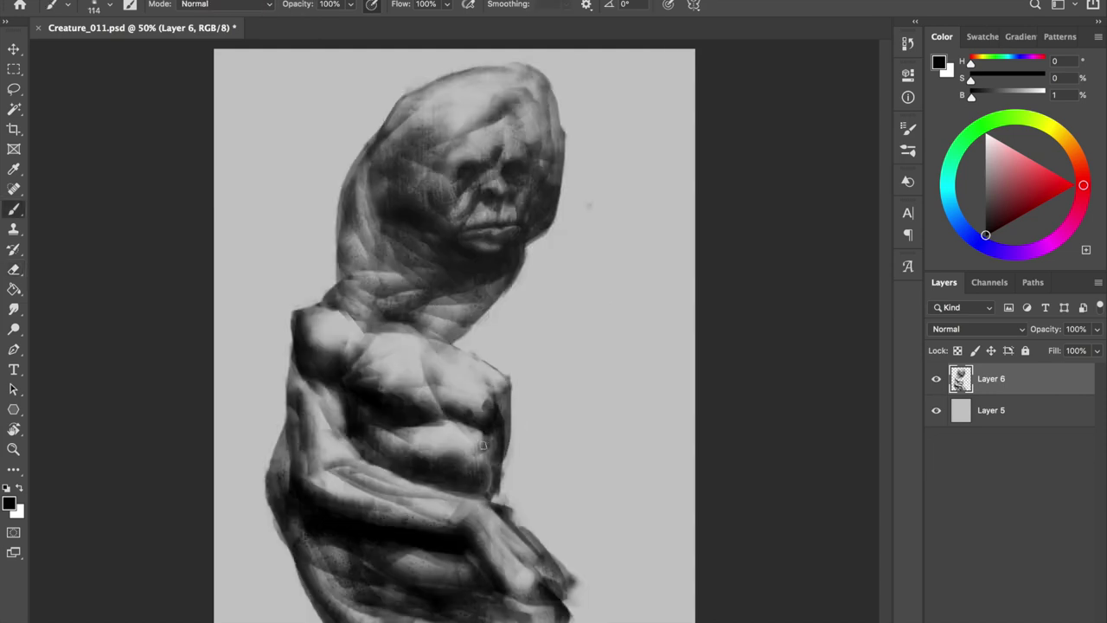
pyautogui.press('e')
pyautogui.press('b')
pyautogui.press('e')
pyautogui.moveTo(489, 392); pyautogui.dragTo(494, 415)
pyautogui.press('b')
# Step: Lighten the upper chest, touch it up with small strokes, and mirror to check
pyautogui.press('e')
pyautogui.moveTo(428, 381); pyautogui.dragTo(443, 368)
pyautogui.press('b')
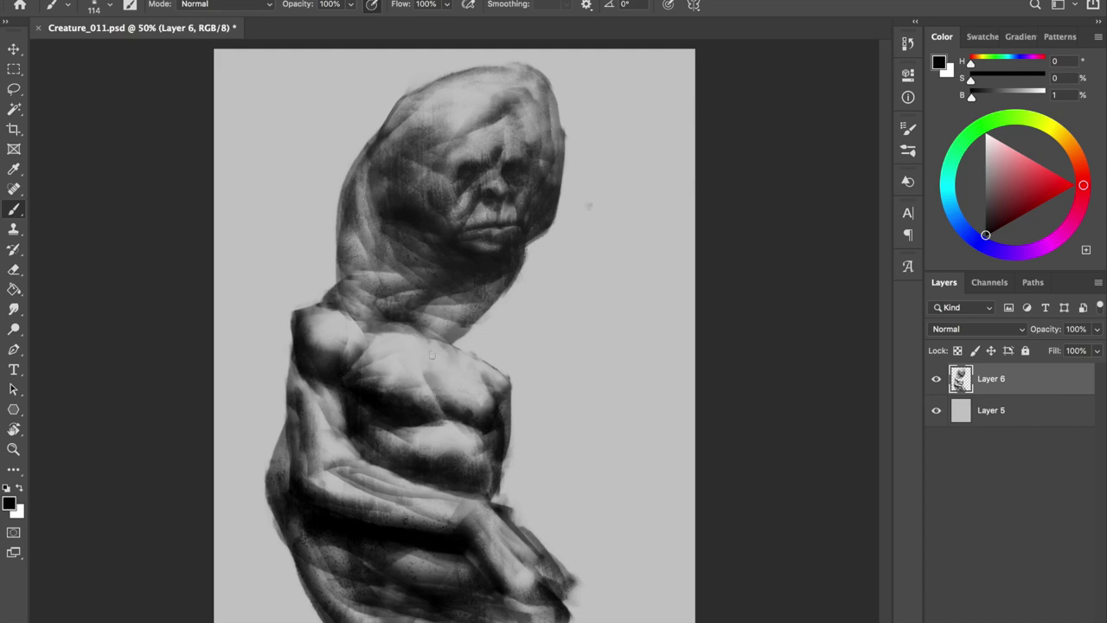
pyautogui.press('e')
pyautogui.press('b')
pyautogui.moveTo(436, 389); pyautogui.dragTo(443, 363)
pyautogui.press('e')
pyautogui.hotkey('ctrl', 'shift', 'h')
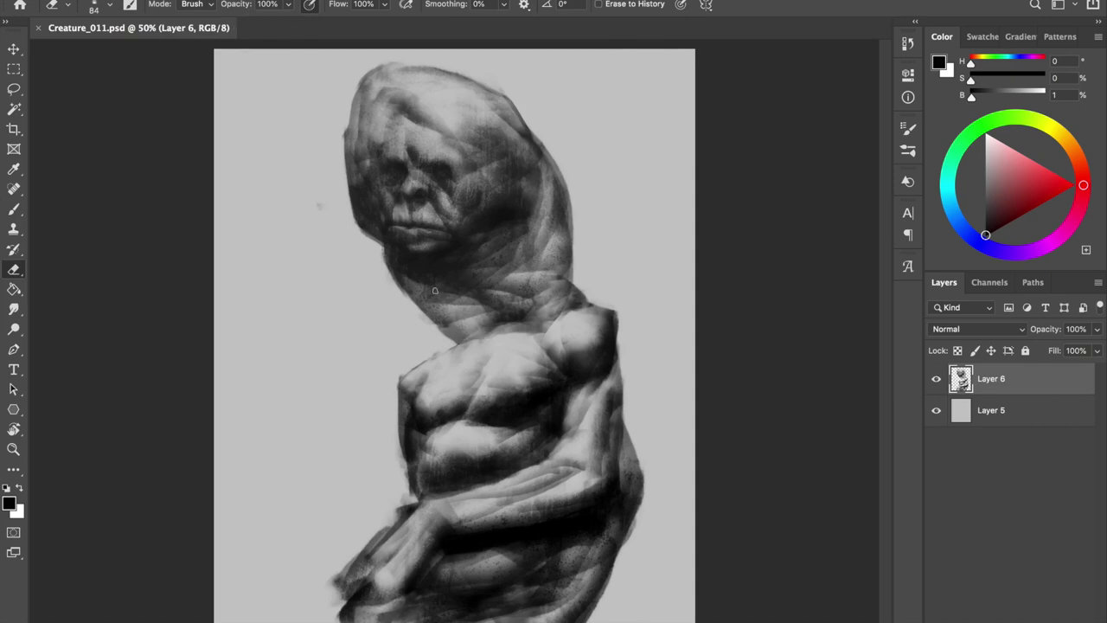
# Step: Darken the lower torso shadow and right torso side, then save and mirror the canvas
pyautogui.press('b')
pyautogui.moveTo(467, 494); pyautogui.dragTo(421, 500)
pyautogui.moveTo(556, 438)
pyautogui.mouseDown()
pyautogui.moveTo(583, 408)
pyautogui.moveTo(628, 436)
pyautogui.moveTo(623, 363)
pyautogui.moveTo(618, 428)
pyautogui.mouseUp()
pyautogui.hotkey('ctrl', 'z')
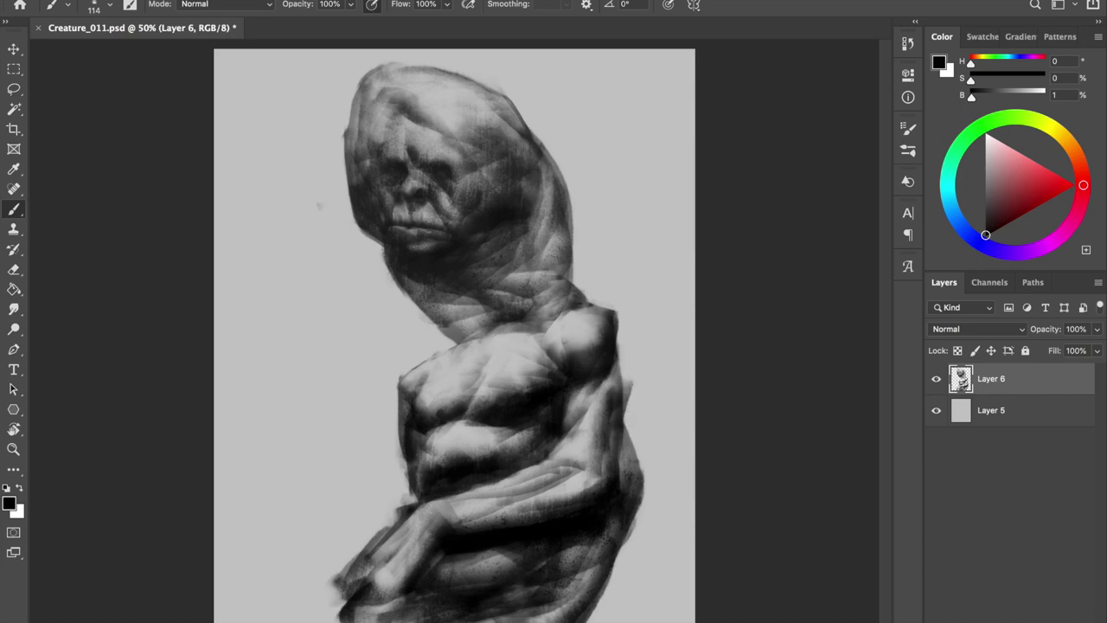
pyautogui.hotkey('ctrl', 's')
pyautogui.press('h')
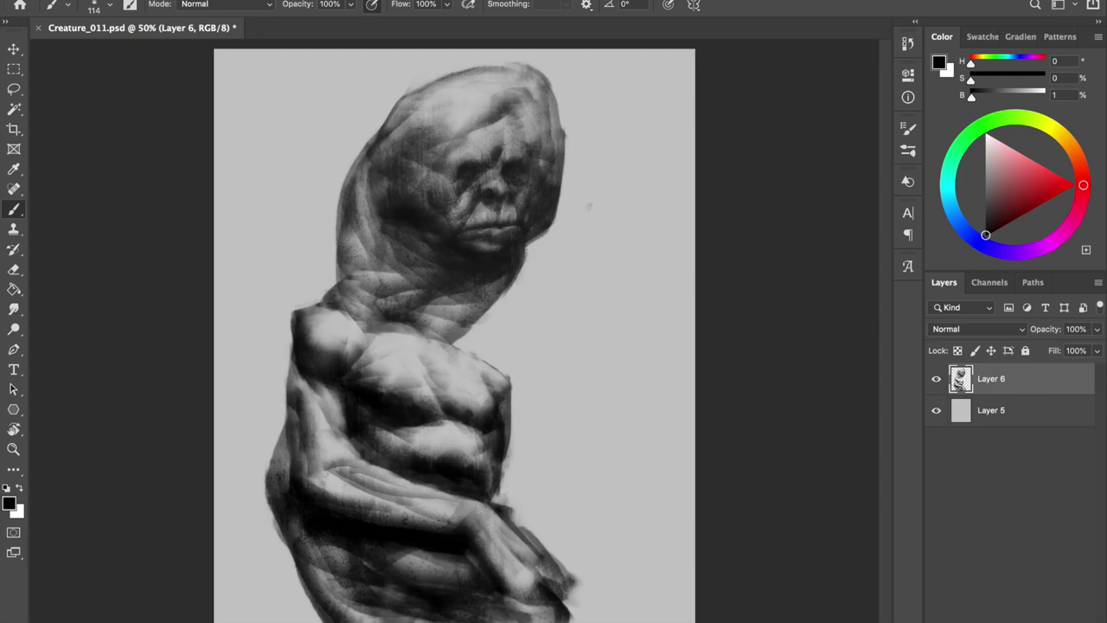
# Step: Darken shadows around the lower arm, waist and hand, then erase part of the hand stroke
pyautogui.moveTo(381, 510); pyautogui.dragTo(440, 482)
pyautogui.moveTo(435, 542)
pyautogui.mouseDown()
pyautogui.moveTo(459, 544)
pyautogui.moveTo(455, 569)
pyautogui.mouseUp()
pyautogui.press('[')
pyautogui.press('[')
pyautogui.press('[')
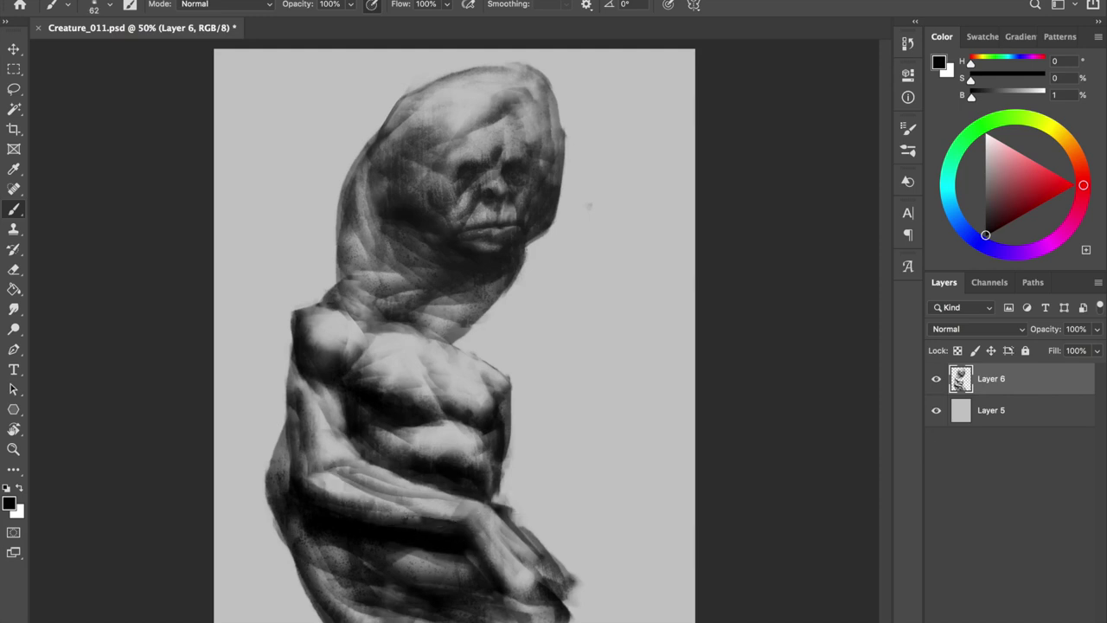
pyautogui.moveTo(515, 611); pyautogui.dragTo(564, 571)
pyautogui.press('e')
pyautogui.moveTo(518, 506)
pyautogui.mouseDown()
pyautogui.moveTo(573, 556)
pyautogui.moveTo(554, 575)
pyautogui.moveTo(619, 619)
pyautogui.mouseUp()
pyautogui.press('b')
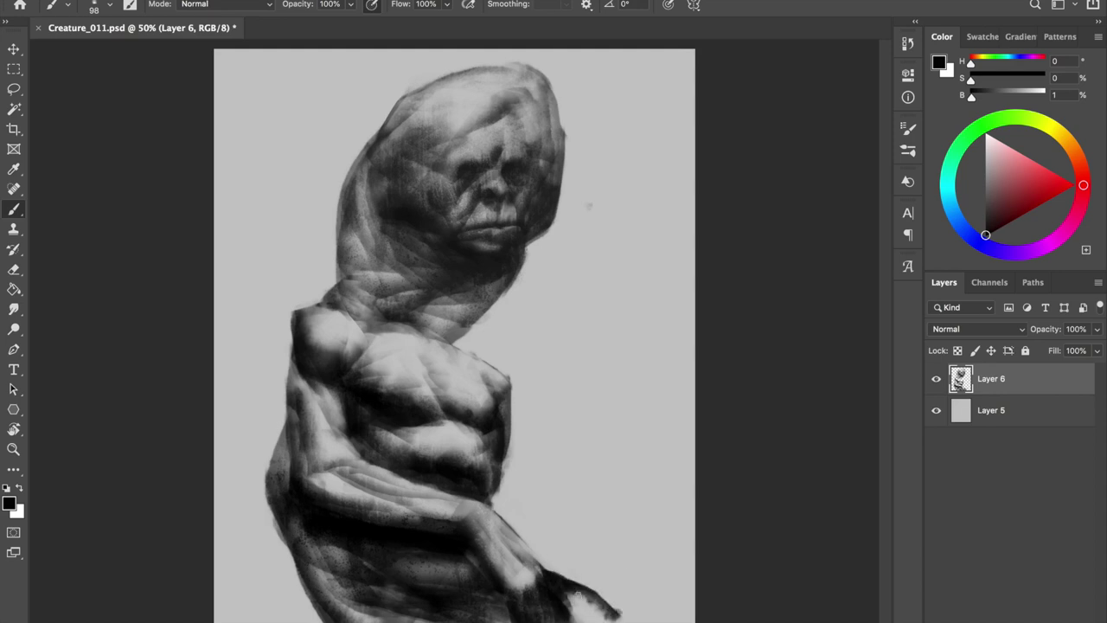
# Step: Fill the light spot on the hand with dark and soften the surrounding dark area
pyautogui.moveTo(575, 595); pyautogui.dragTo(612, 616)
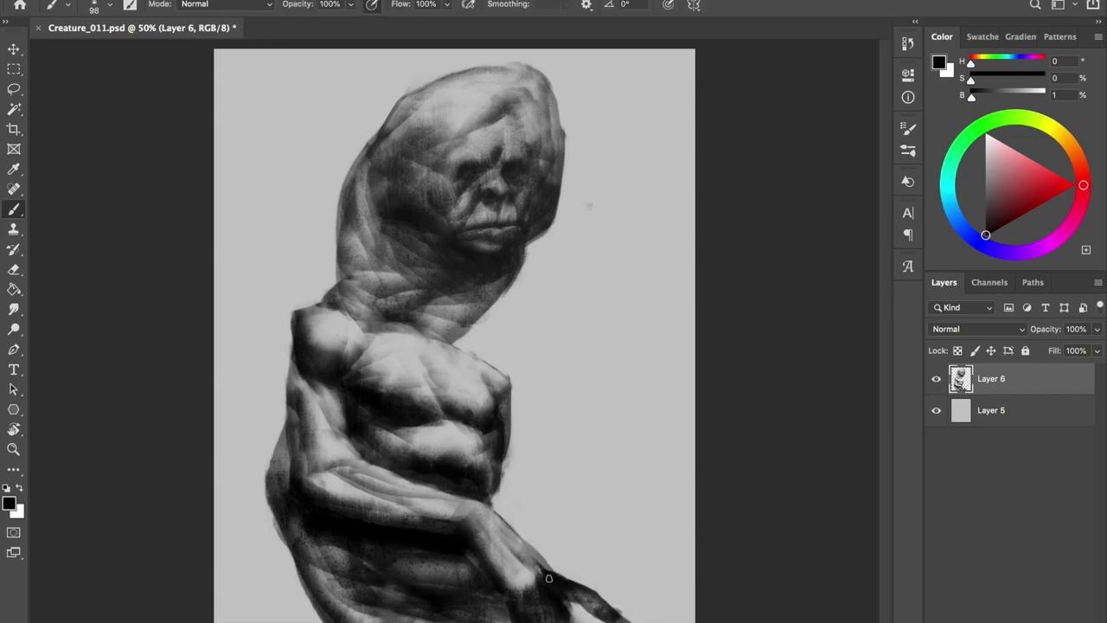
pyautogui.press('e')
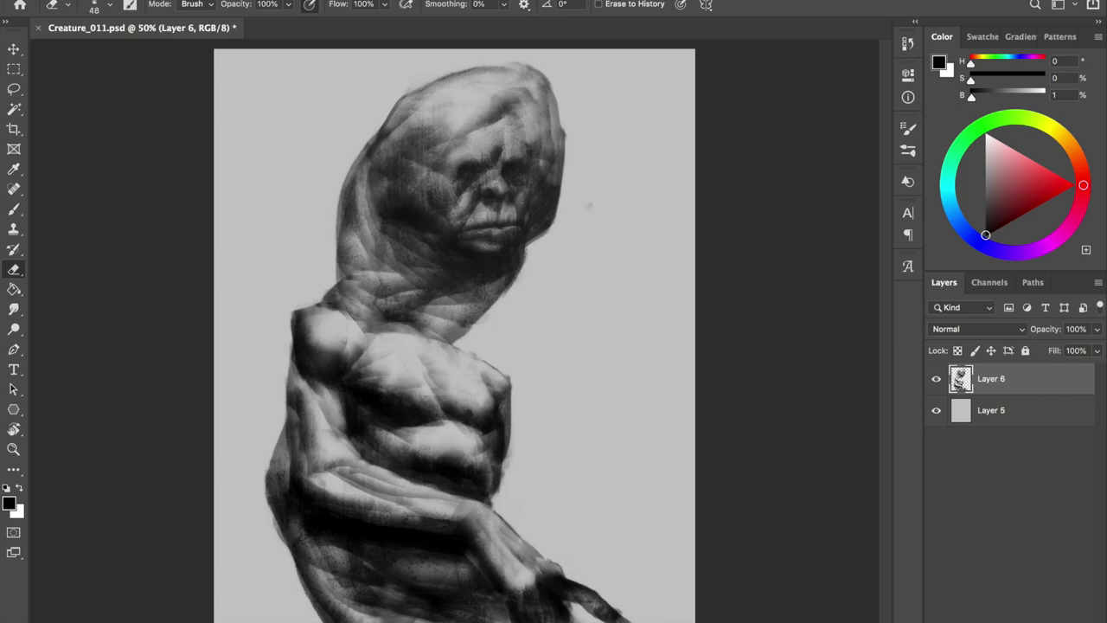
pyautogui.moveTo(549, 581)
pyautogui.mouseDown()
pyautogui.moveTo(530, 560)
pyautogui.moveTo(559, 581)
pyautogui.mouseUp()
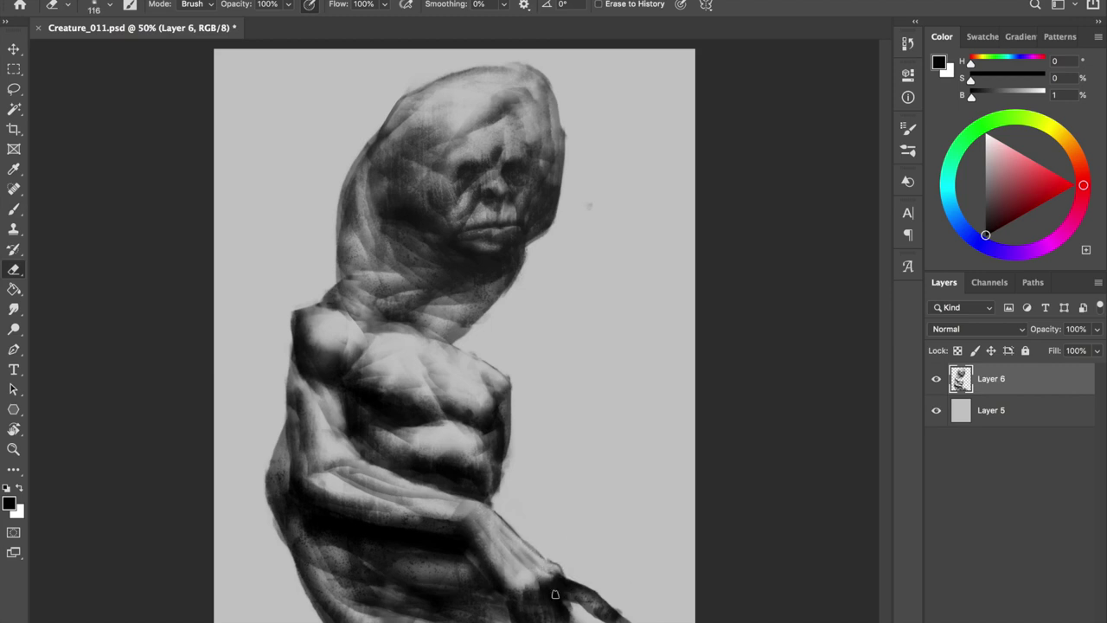
pyautogui.moveTo(559, 559); pyautogui.dragTo(589, 593)
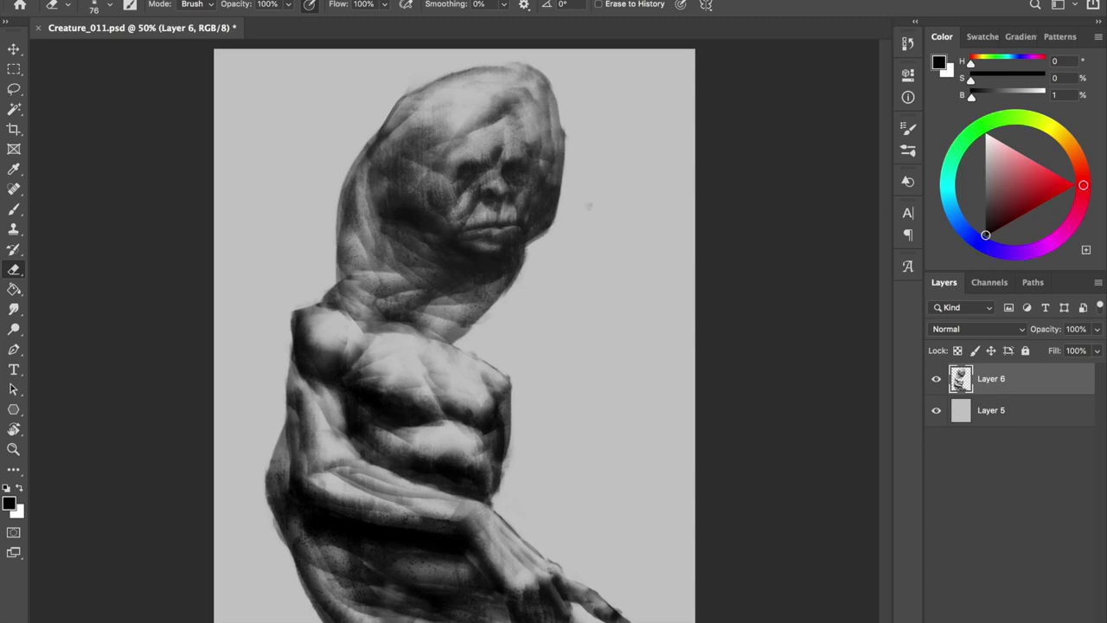
# Step: Lasso the stray hand fragment, delete it, and deselect
pyautogui.press('l')
pyautogui.moveTo(615, 563)
pyautogui.mouseDown()
pyautogui.moveTo(675, 590)
pyautogui.moveTo(678, 616)
pyautogui.mouseUp()
pyautogui.press('Return')
pyautogui.press('Return')
pyautogui.click(603, 467)
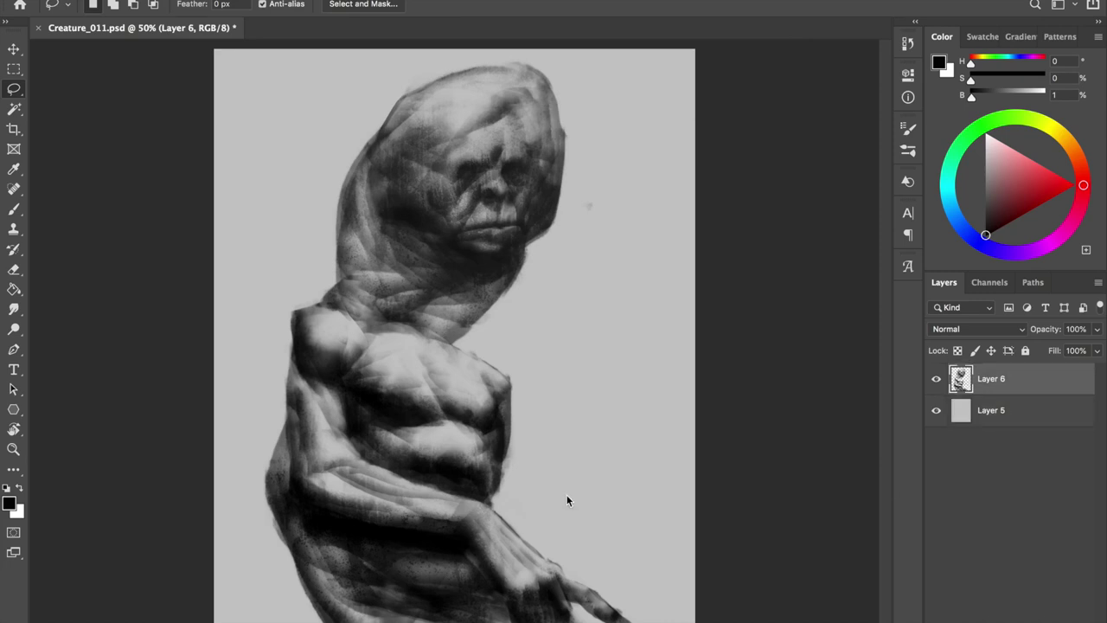
pyautogui.hotkey('ctrl', 'z')
pyautogui.press('Delete')
pyautogui.hotkey('ctrl', 'd')
pyautogui.press('e')
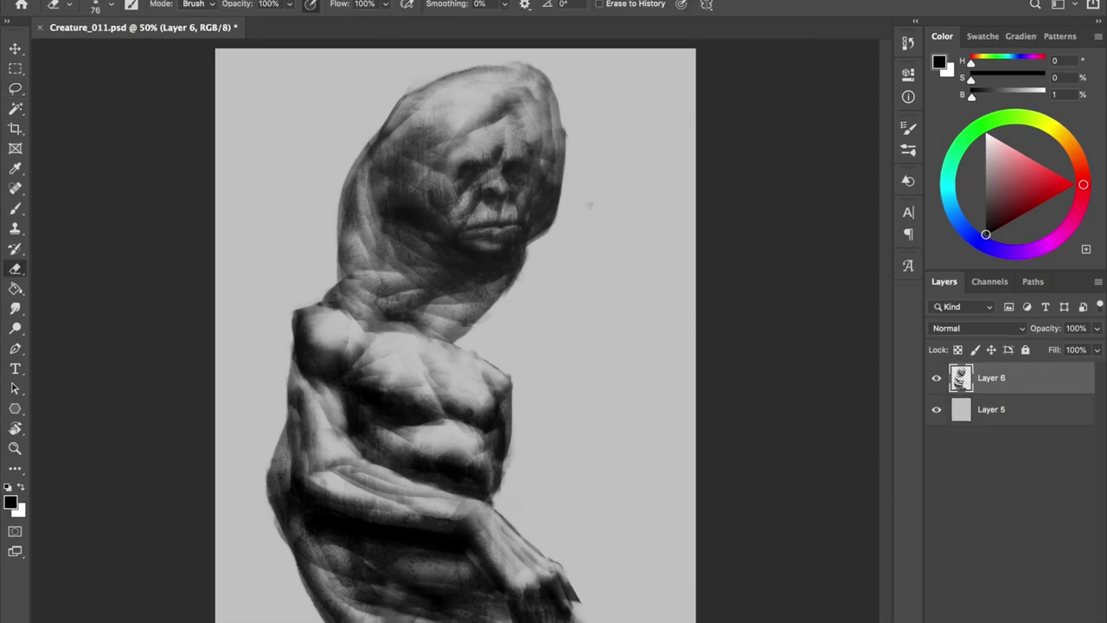
# Step: Repaint dark strokes over the hand and mirror the canvas to check proportions
pyautogui.press('b')
pyautogui.moveTo(587, 608)
pyautogui.mouseDown()
pyautogui.moveTo(579, 616)
pyautogui.moveTo(559, 595)
pyautogui.moveTo(596, 614)
pyautogui.mouseUp()
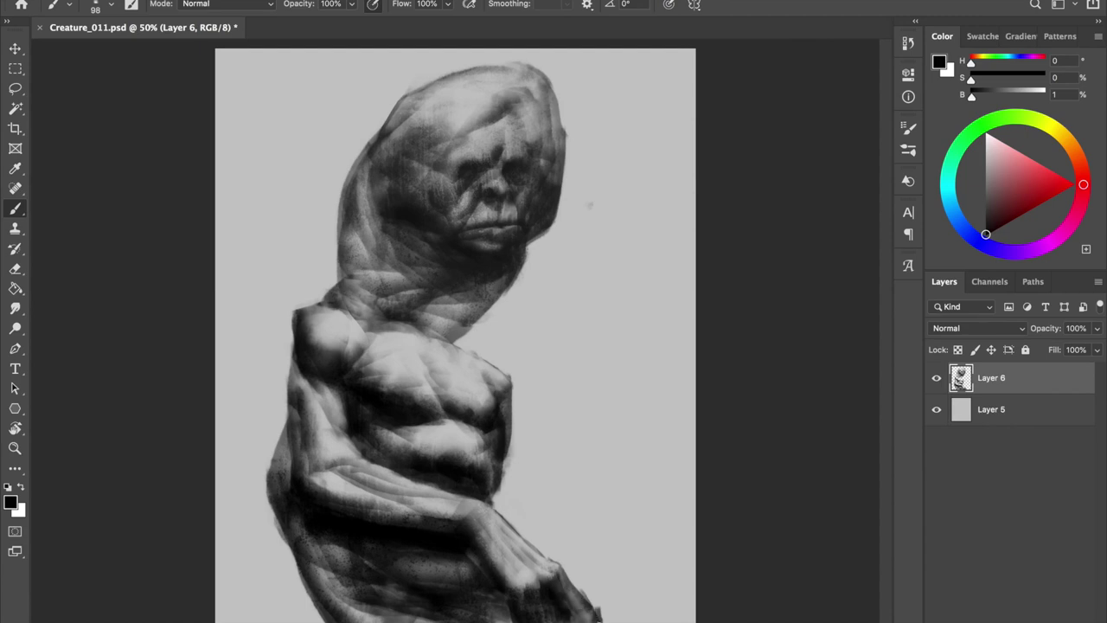
pyautogui.press('e')
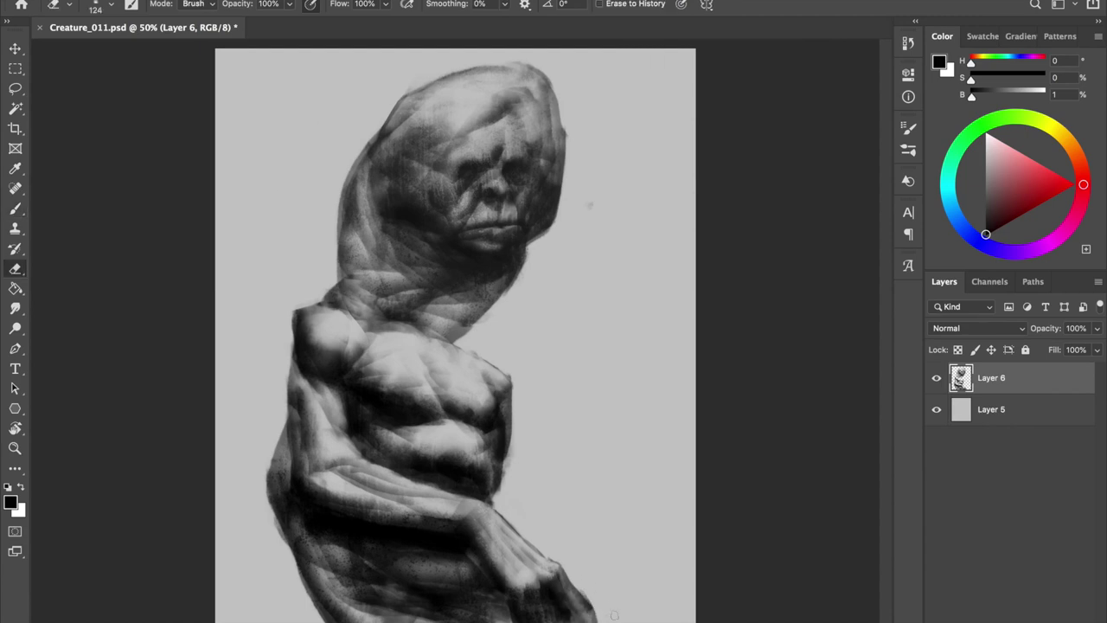
pyautogui.press('b')
pyautogui.press('e')
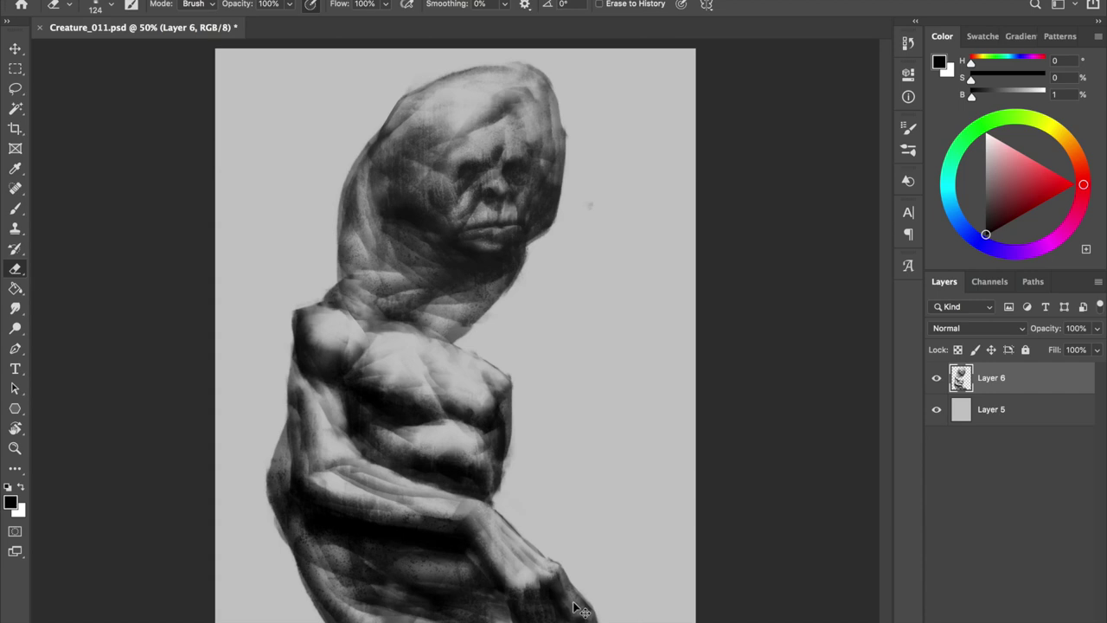
pyautogui.press('b')
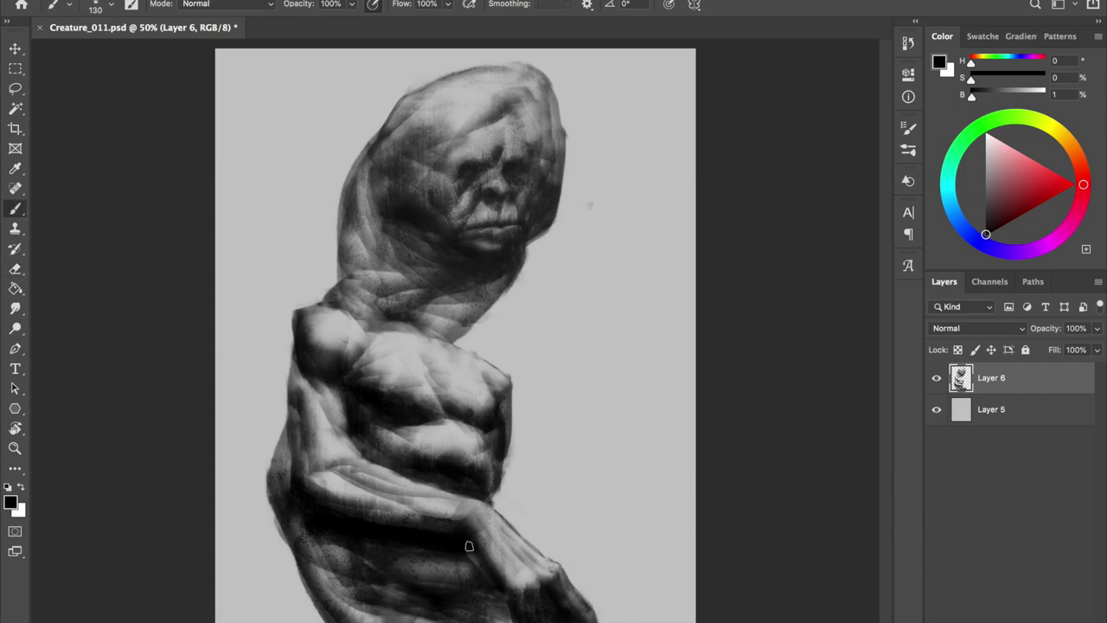
pyautogui.press('e')
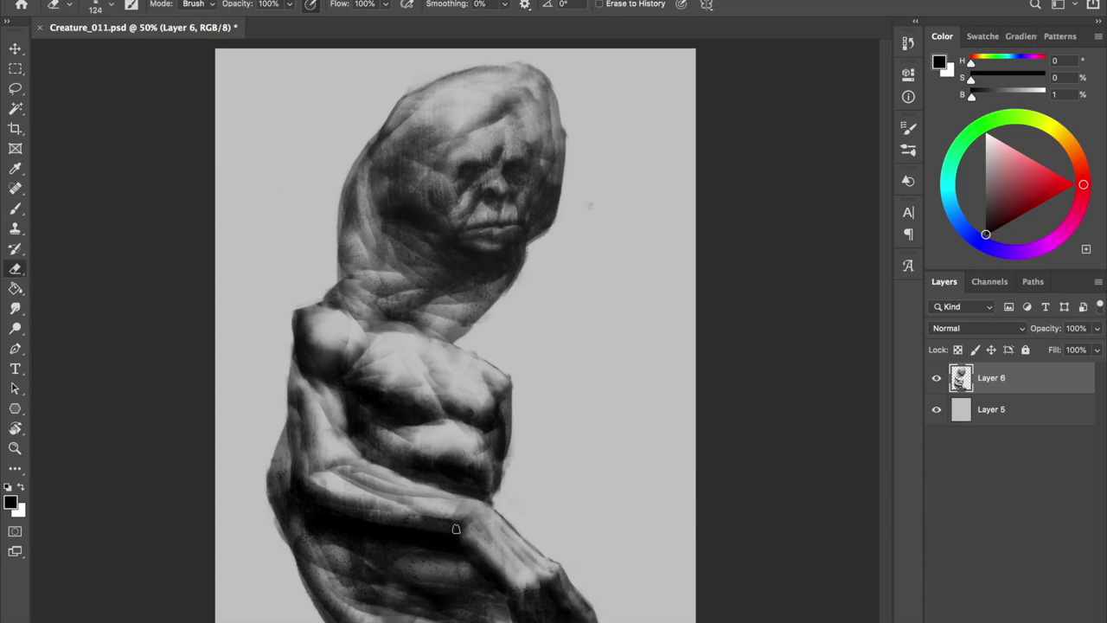
pyautogui.hotkey('ctrl', 'shift', 'h')
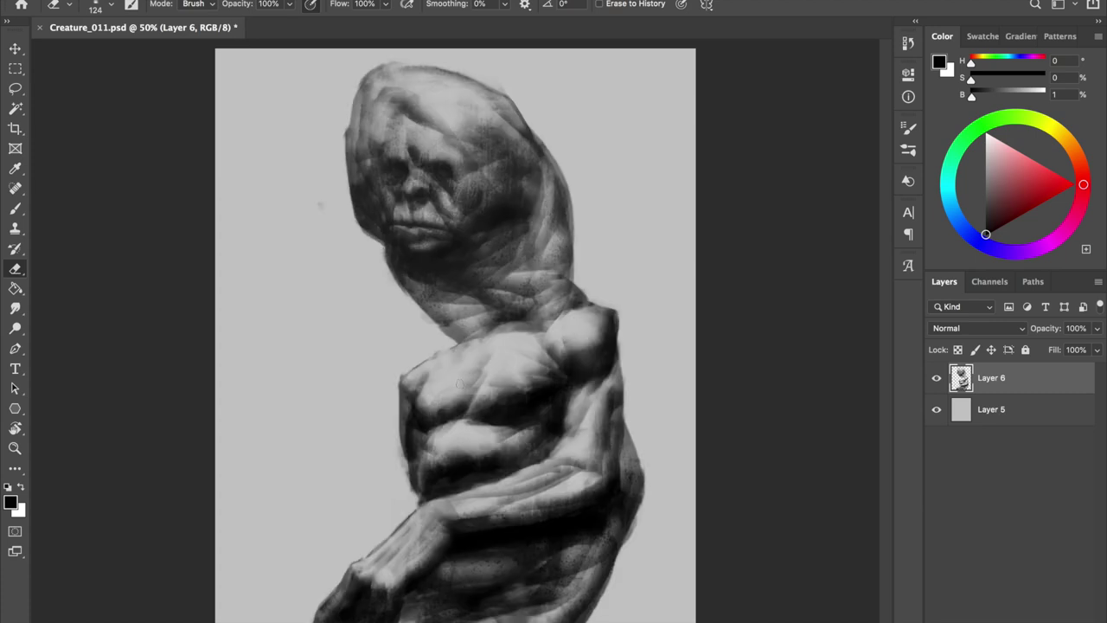
# Step: Flip the canvas back to its original facing and save the painting
pyautogui.hotkey('ctrl', 'shift', 'h')
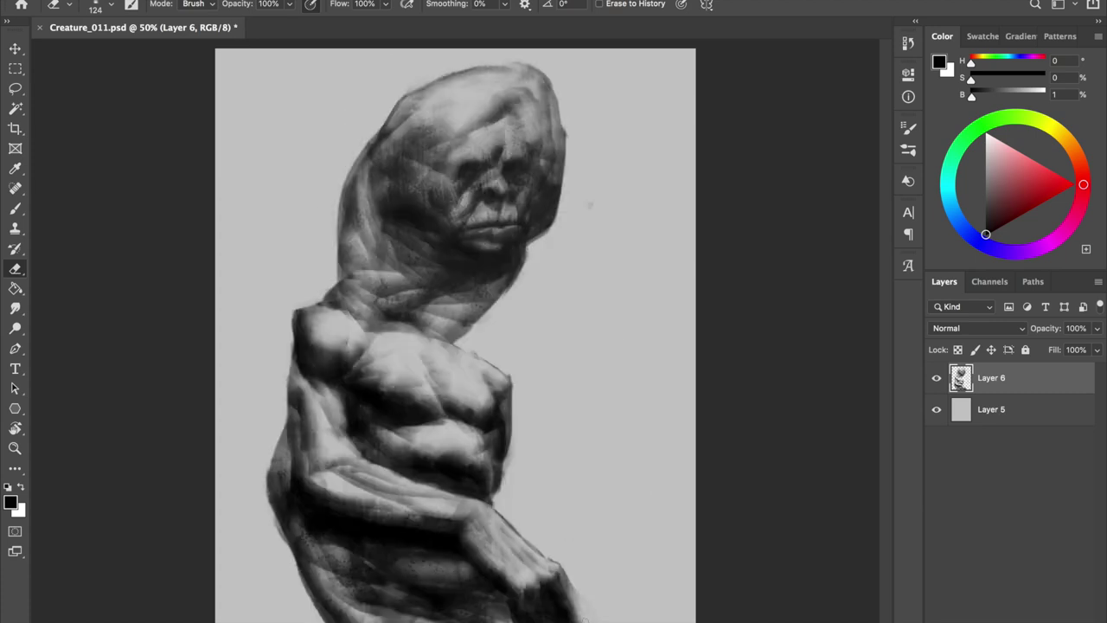
pyautogui.press('b')
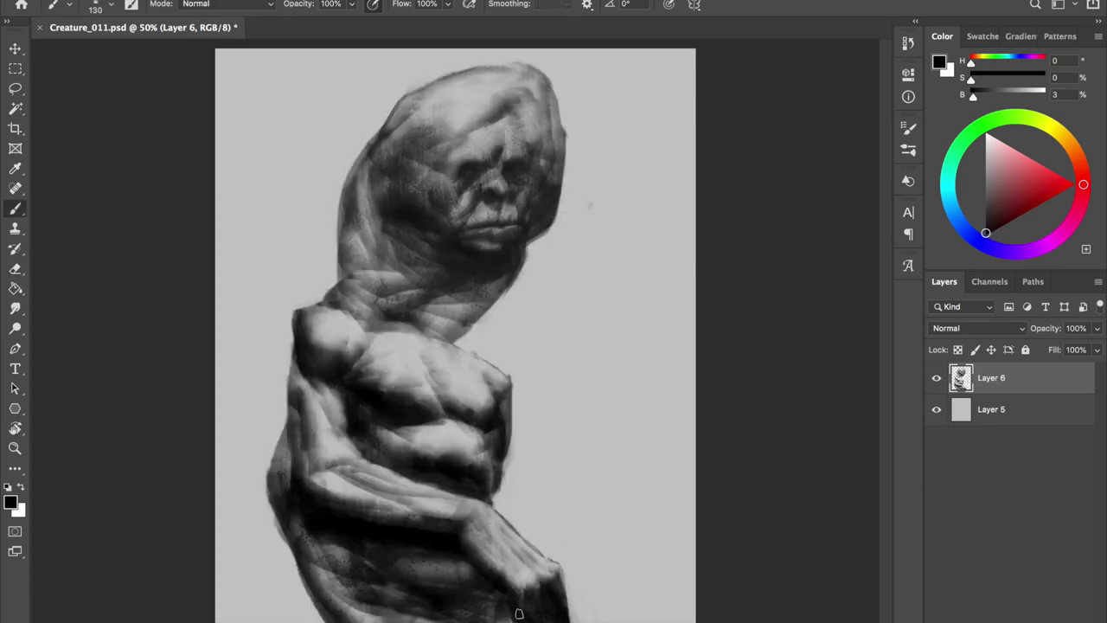
pyautogui.press('e')
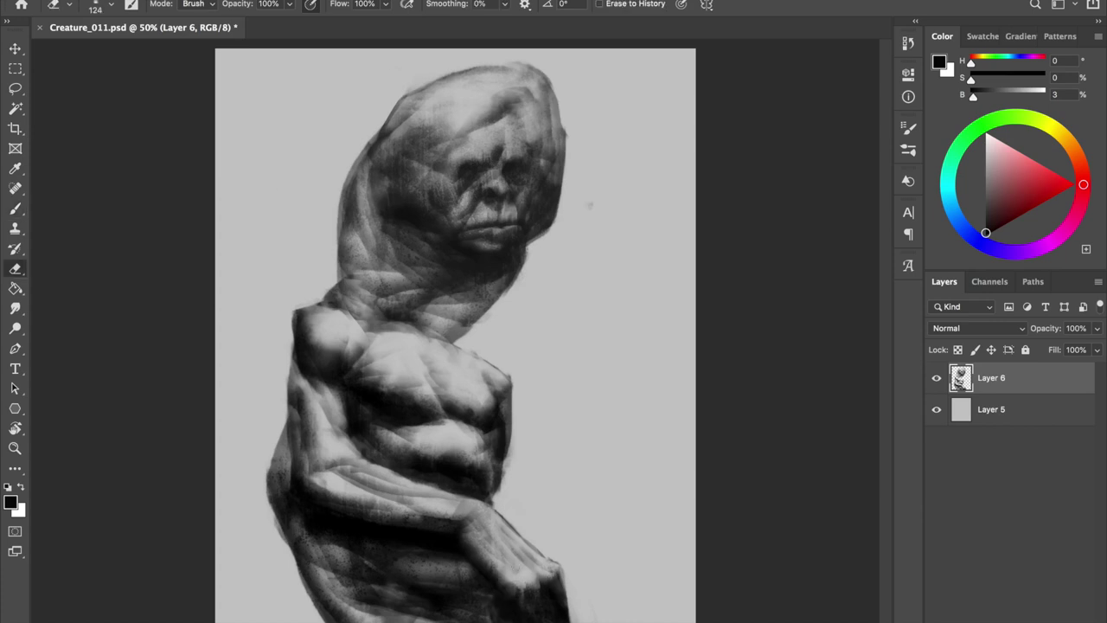
pyautogui.hotkey('ctrl', 'shift', 'h')
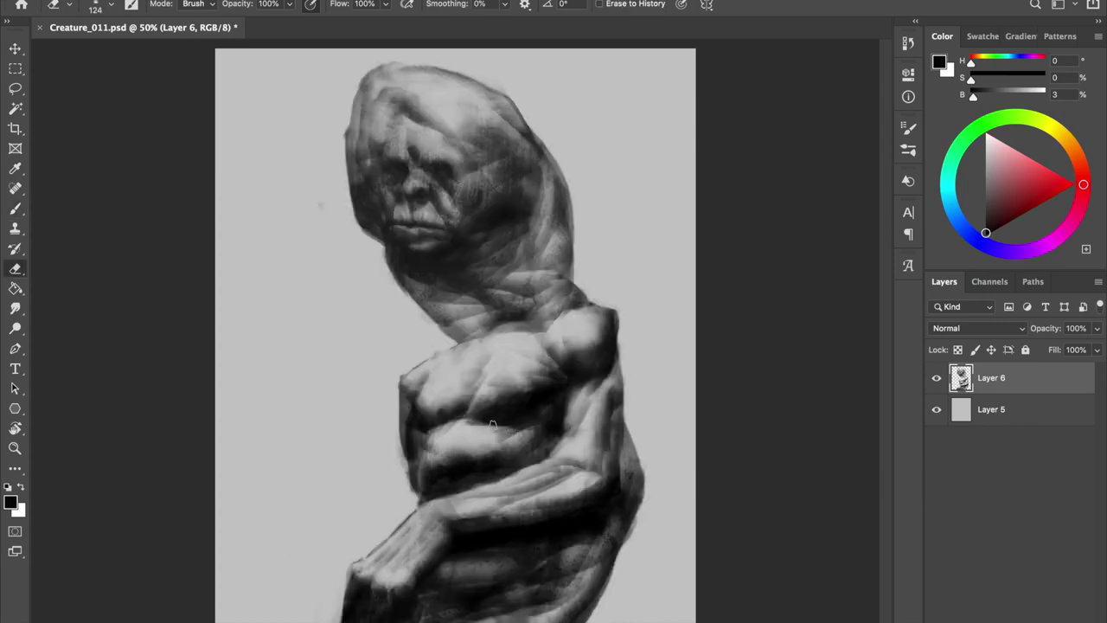
pyautogui.press('b')
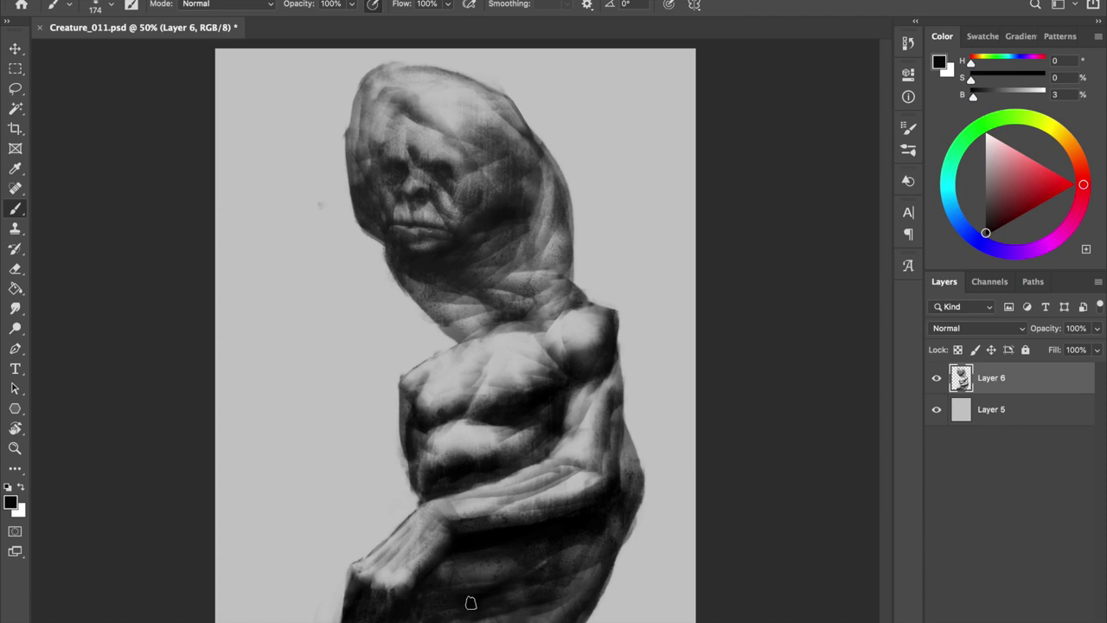
pyautogui.hotkey('ctrl', 'shift', 'h')
pyautogui.hotkey('ctrl', 's')
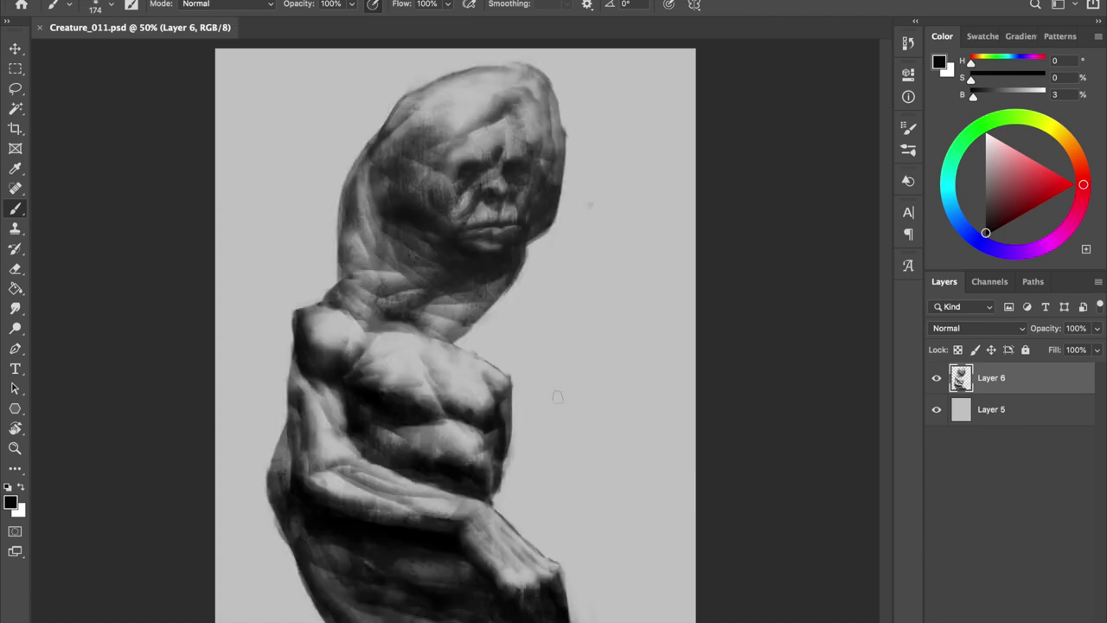
# Step: Darken the torso's left edge and lighten the left shoulder edge with the eraser
pyautogui.moveTo(343, 497)
pyautogui.mouseDown()
pyautogui.moveTo(485, 522)
pyautogui.moveTo(556, 596)
pyautogui.mouseUp()
pyautogui.moveTo(296, 349); pyautogui.dragTo(255, 432)
pyautogui.moveTo(268, 372)
pyautogui.mouseDown()
pyautogui.moveTo(284, 475)
pyautogui.moveTo(276, 393)
pyautogui.moveTo(304, 321)
pyautogui.mouseUp()
pyautogui.hotkey('ctrl', 'z')
pyautogui.hotkey('ctrl', 'z')
pyautogui.hotkey('ctrl', 'z')
pyautogui.hotkey('ctrl', 'z')
pyautogui.hotkey('ctrl', 'z')
pyautogui.hotkey('ctrl', 'shift', 'z')
pyautogui.hotkey('ctrl', 'shift', 'z')
pyautogui.hotkey('ctrl', 'shift', 'z')
pyautogui.hotkey('ctrl', 'shift', 'z')
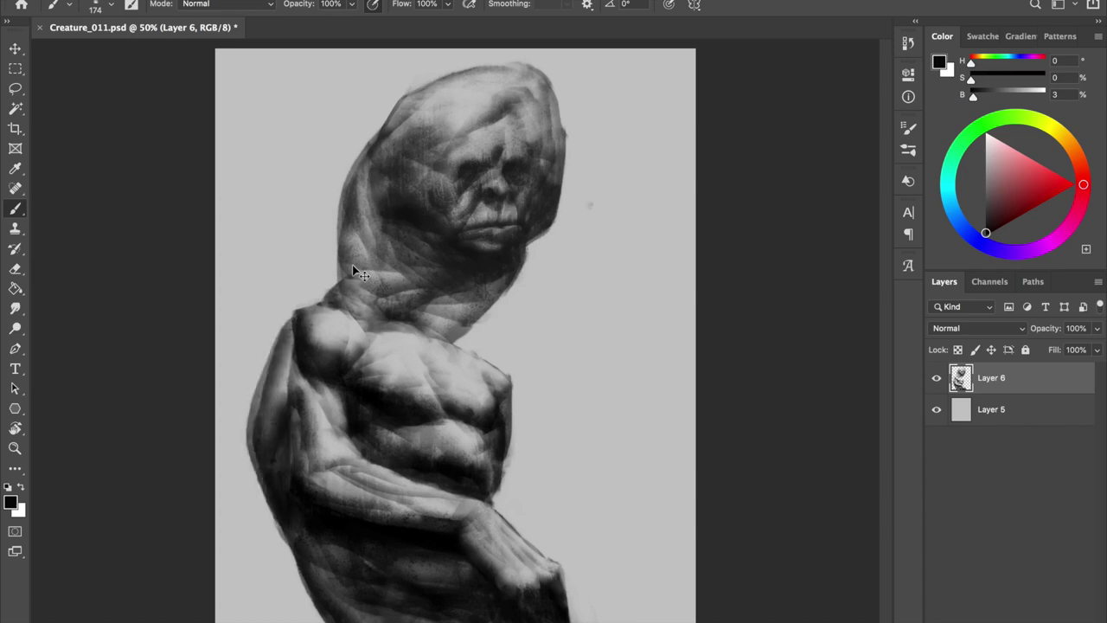
pyautogui.press('e')
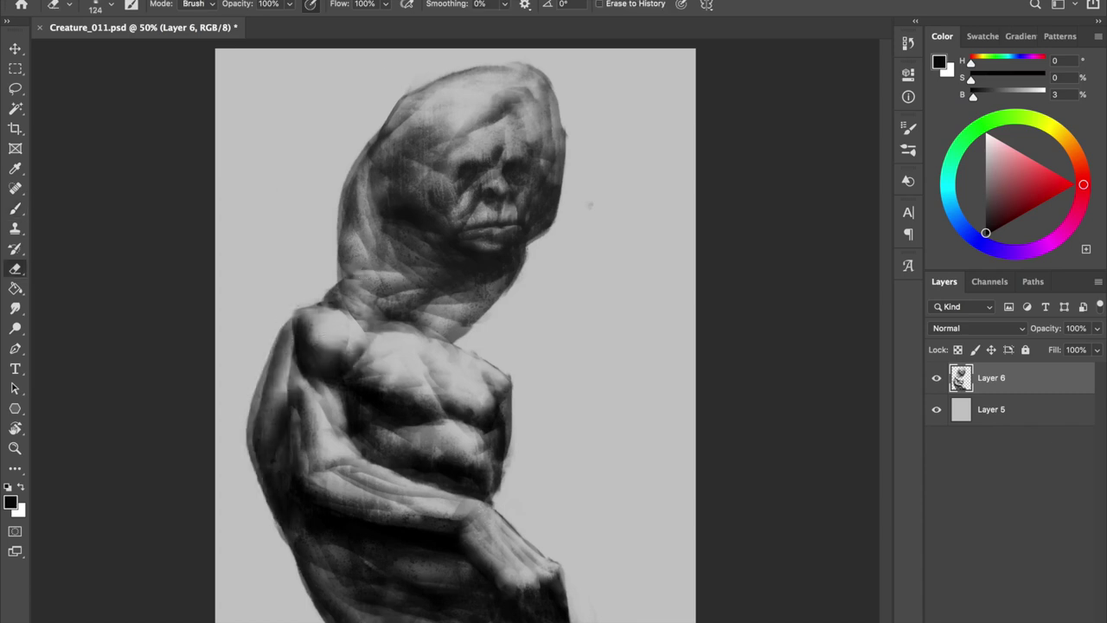
pyautogui.moveTo(304, 308); pyautogui.dragTo(264, 380)
pyautogui.press('b')
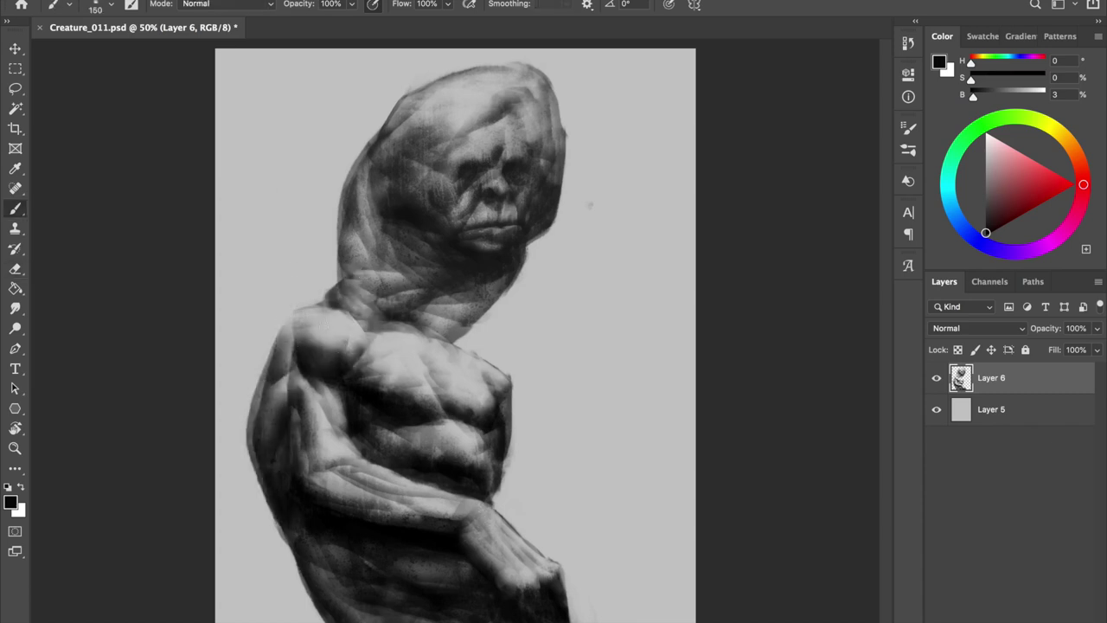
# Step: Check the figure mirrored, then return it to its original facing and save
pyautogui.hotkey('ctrl', 'shift', 'h')
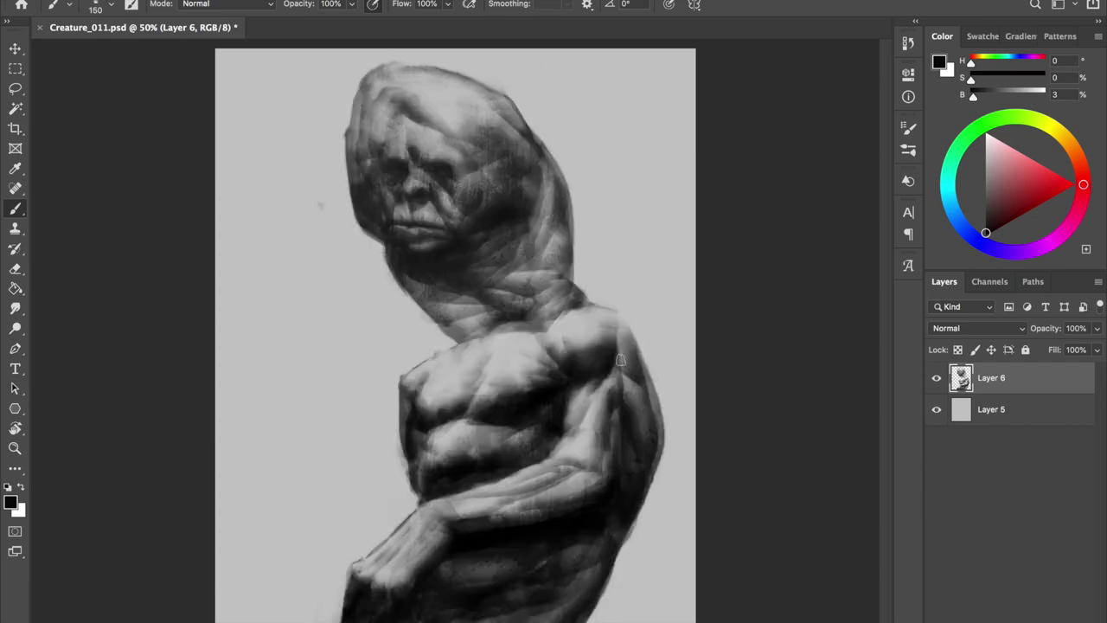
pyautogui.press('e')
pyautogui.press(']')
pyautogui.press(']')
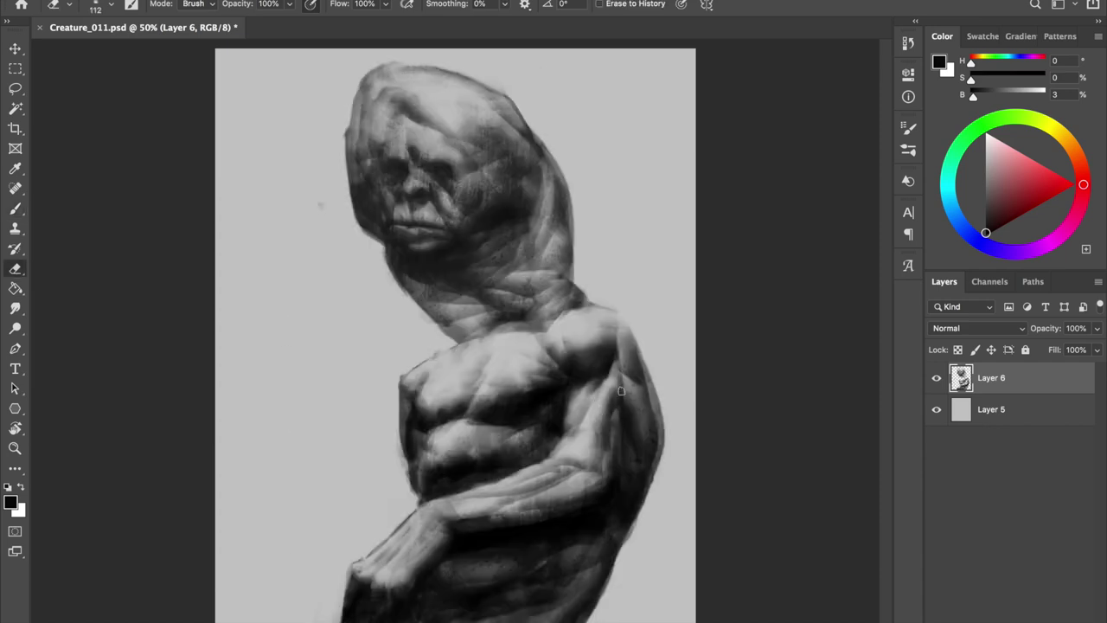
pyautogui.hotkey('ctrl', 's')
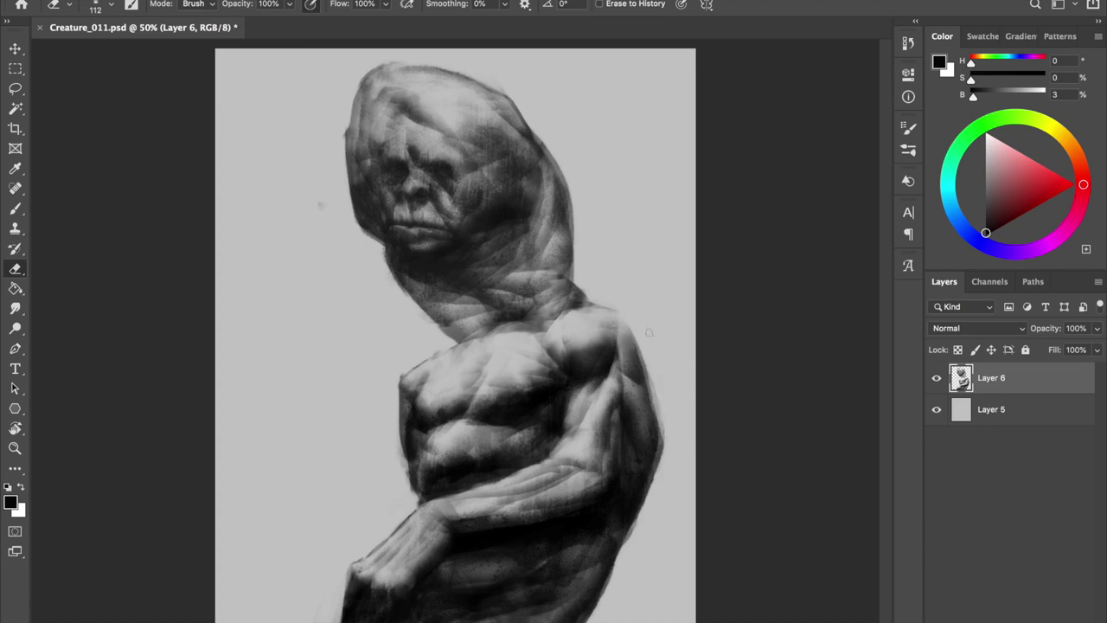
pyautogui.hotkey('ctrl', 'shift', 'h')
pyautogui.hotkey('ctrl', 's')
pyautogui.press('b')
# Step: Paint a dark shadow under the jaw, undo the neck and chest strokes, and save
pyautogui.moveTo(476, 275)
pyautogui.mouseDown()
pyautogui.moveTo(467, 255)
pyautogui.moveTo(500, 272)
pyautogui.mouseUp()
pyautogui.press('[')
pyautogui.press('[')
pyautogui.press('[')
pyautogui.press('[')
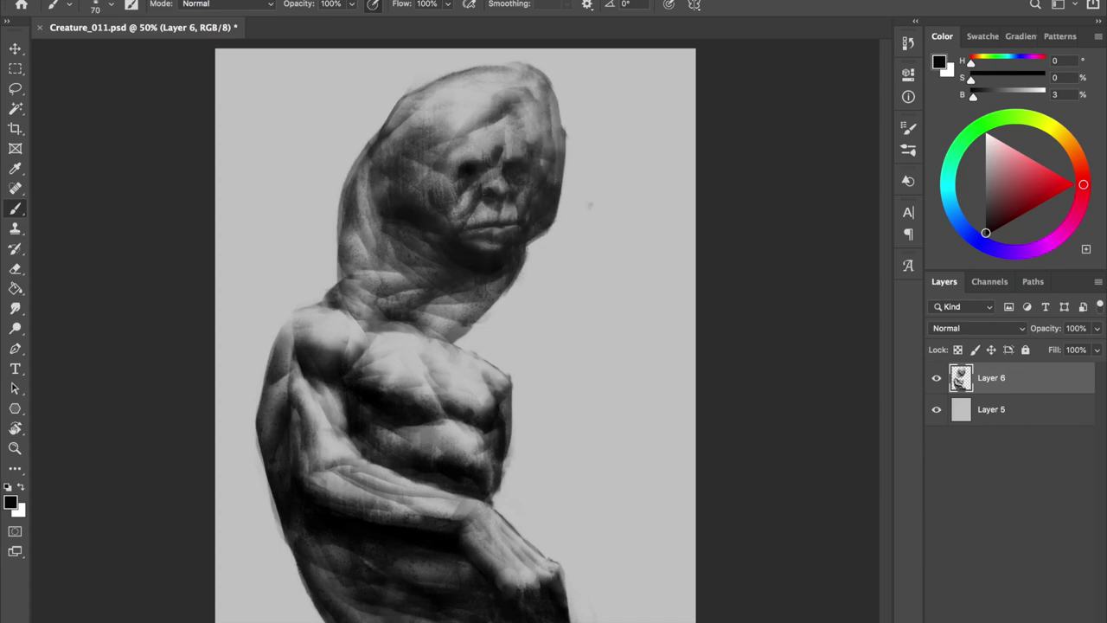
pyautogui.press(']')
pyautogui.press(']')
pyautogui.press(']')
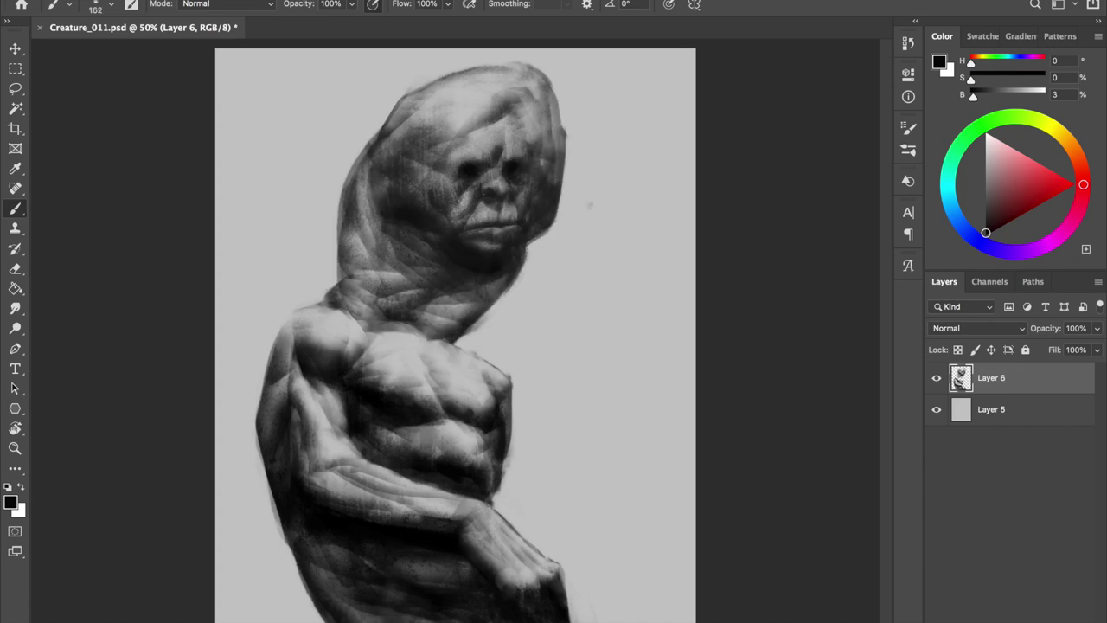
pyautogui.moveTo(389, 322)
pyautogui.mouseDown()
pyautogui.moveTo(459, 350)
pyautogui.moveTo(459, 363)
pyautogui.moveTo(436, 327)
pyautogui.mouseUp()
pyautogui.hotkey('ctrl', 'z')
pyautogui.hotkey('ctrl', 'z')
pyautogui.press(']')
pyautogui.press(']')
pyautogui.press(']')
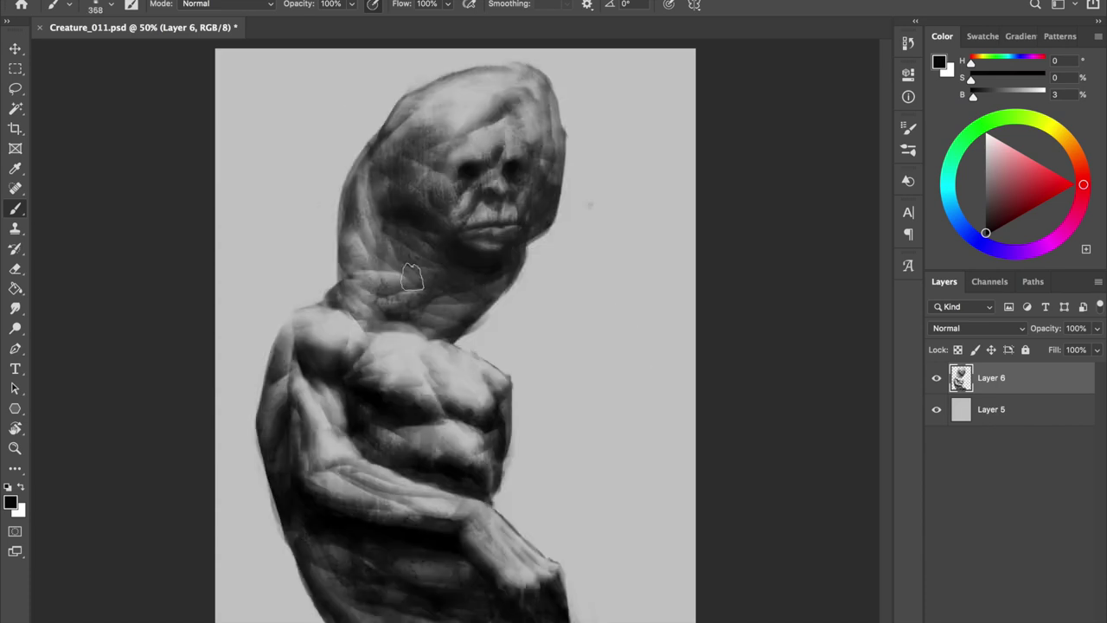
pyautogui.hotkey('ctrl', 's')
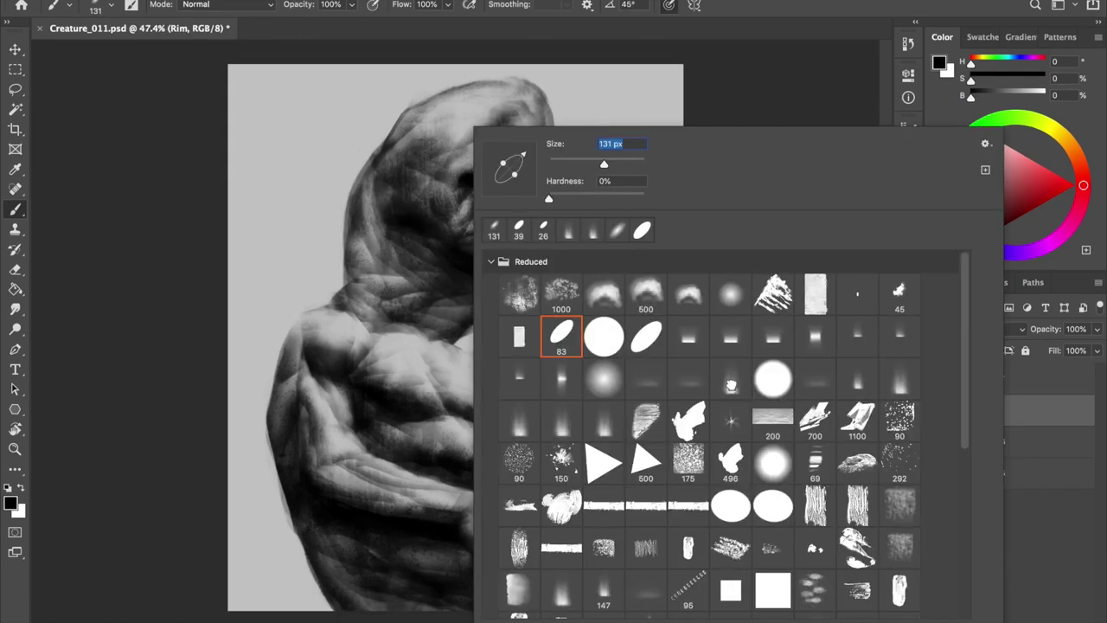
# Step: Switch to white, stroke the head's left edge, and cancel a background Hue/Saturation change
pyautogui.press('Escape')
pyautogui.press('x')
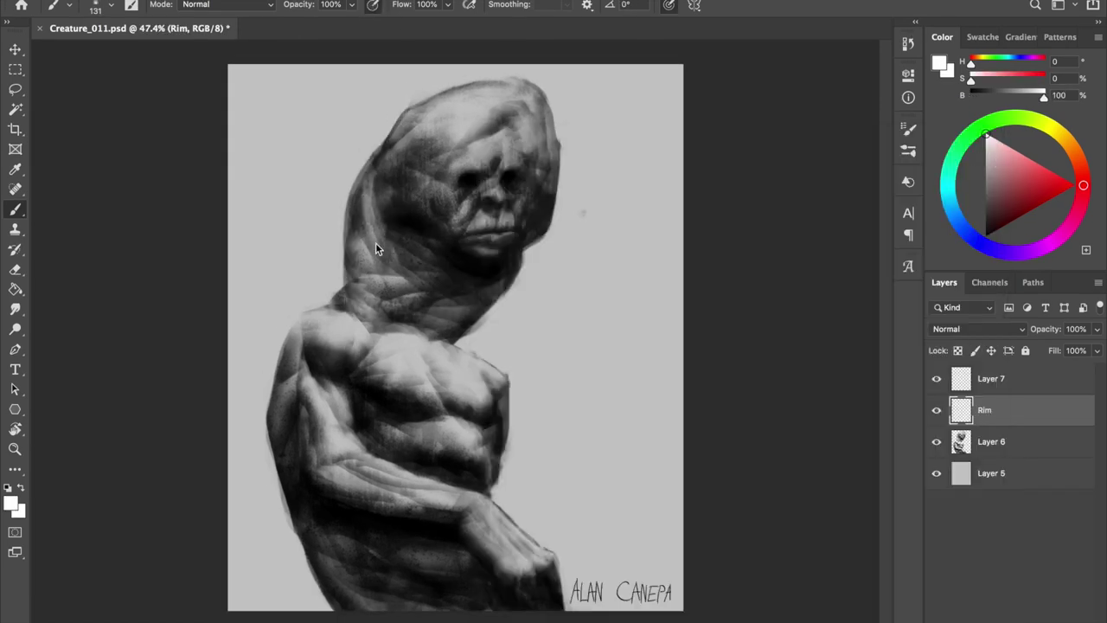
pyautogui.moveTo(411, 126); pyautogui.dragTo(428, 351)
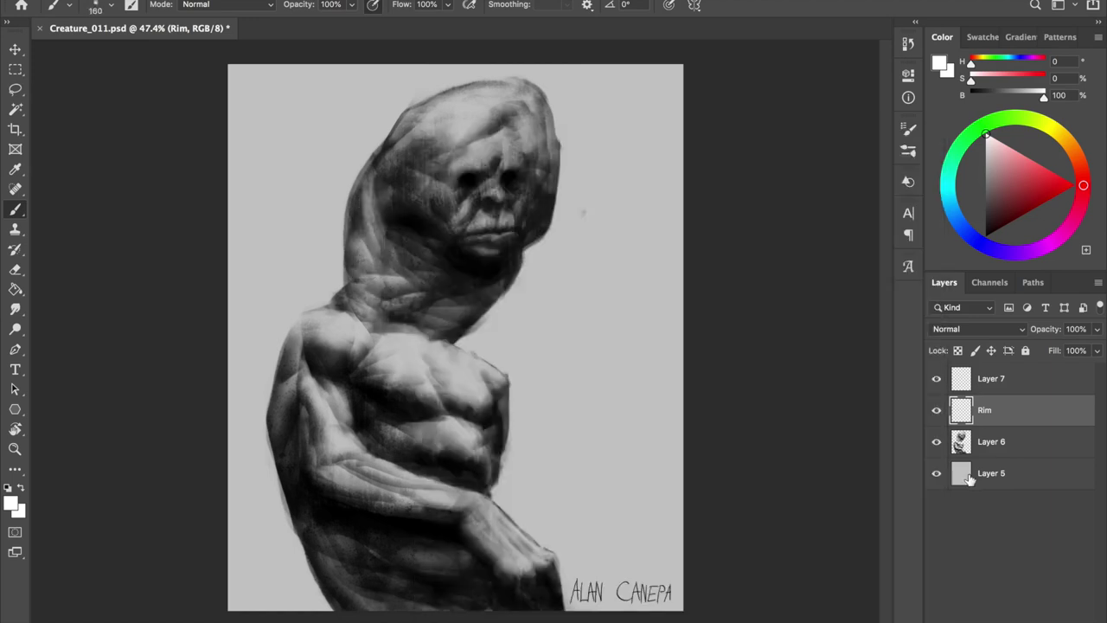
pyautogui.hotkey('ctrl', 'u')
pyautogui.moveTo(829, 513); pyautogui.dragTo(795, 513)
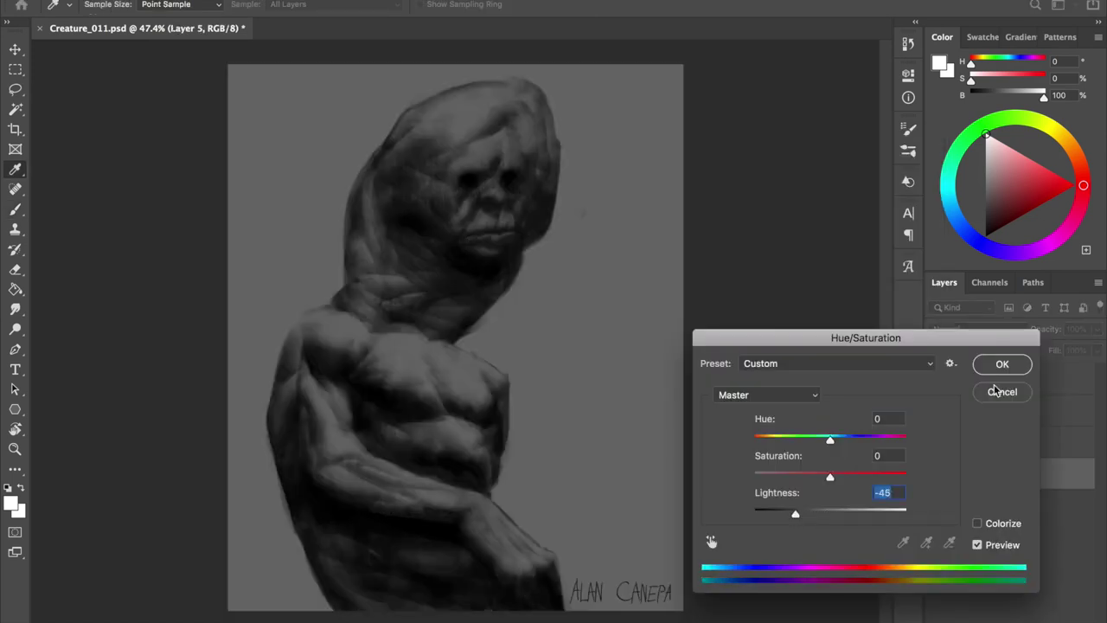
pyautogui.click(995, 391)
# Step: On the Rim layer, paint rim light along the head's upper-left edge, then add a new layer
pyautogui.click(962, 450)
pyautogui.click(969, 418)
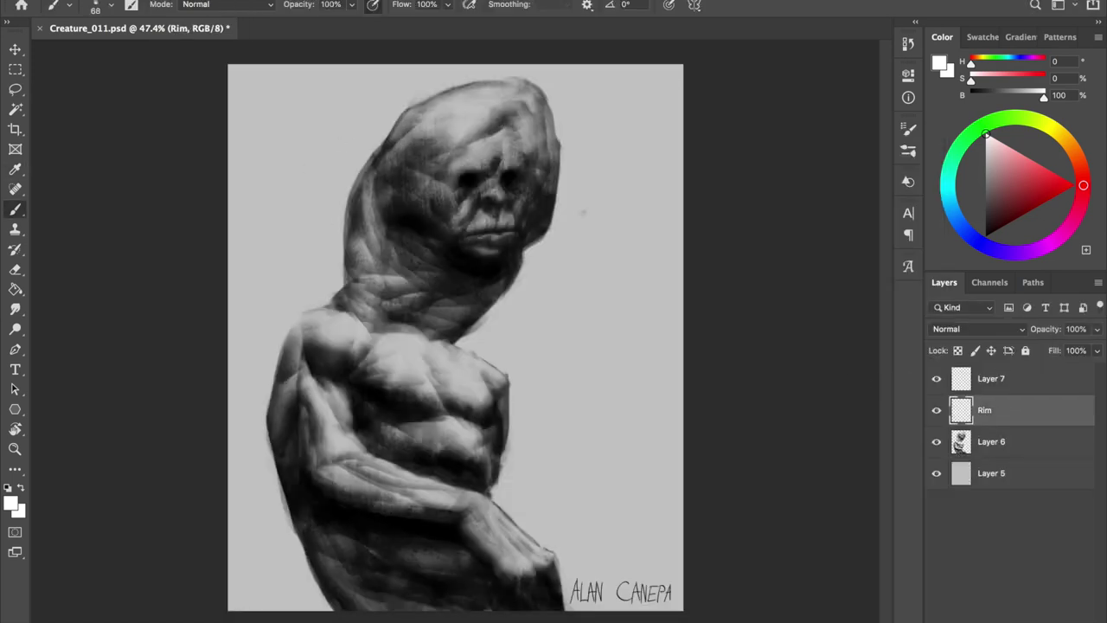
pyautogui.moveTo(382, 149); pyautogui.dragTo(402, 147)
pyautogui.press('l')
pyautogui.click(962, 473)
pyautogui.hotkey('ctrl', 'shift', 'n')
pyautogui.press('Return')
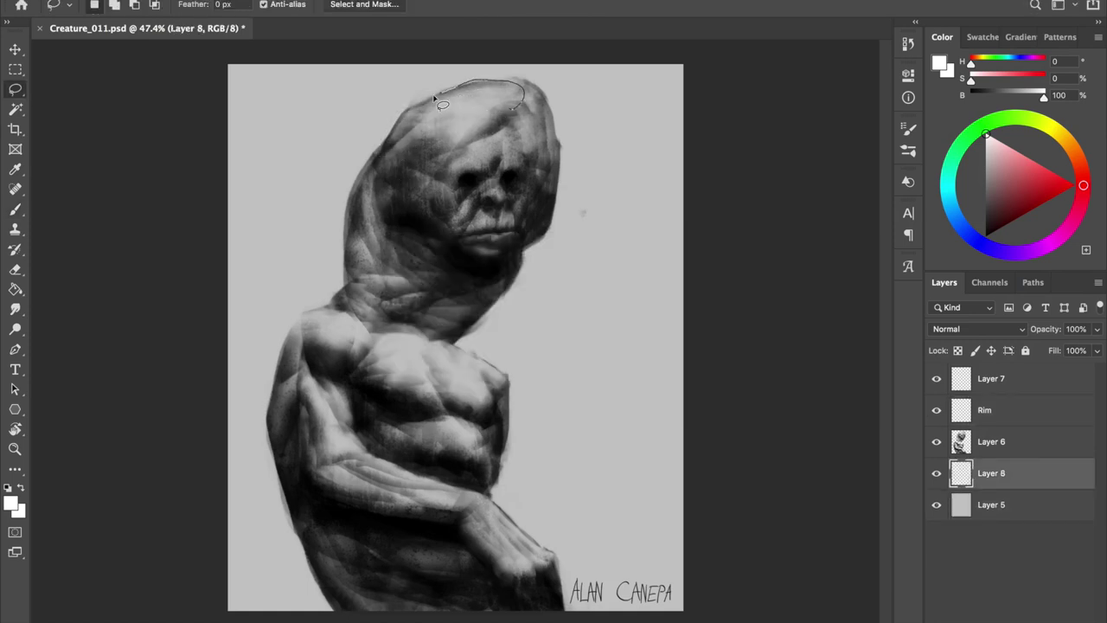
# Step: Lasso the creature's outline and fill the silhouette with light grey on Layer 8
pyautogui.moveTo(380, 154); pyautogui.dragTo(342, 245)
pyautogui.moveTo(294, 364)
pyautogui.mouseDown()
pyautogui.moveTo(282, 456)
pyautogui.moveTo(323, 582)
pyautogui.moveTo(516, 144)
pyautogui.moveTo(508, 81)
pyautogui.moveTo(558, 125)
pyautogui.moveTo(564, 165)
pyautogui.moveTo(553, 229)
pyautogui.moveTo(525, 255)
pyautogui.mouseUp()
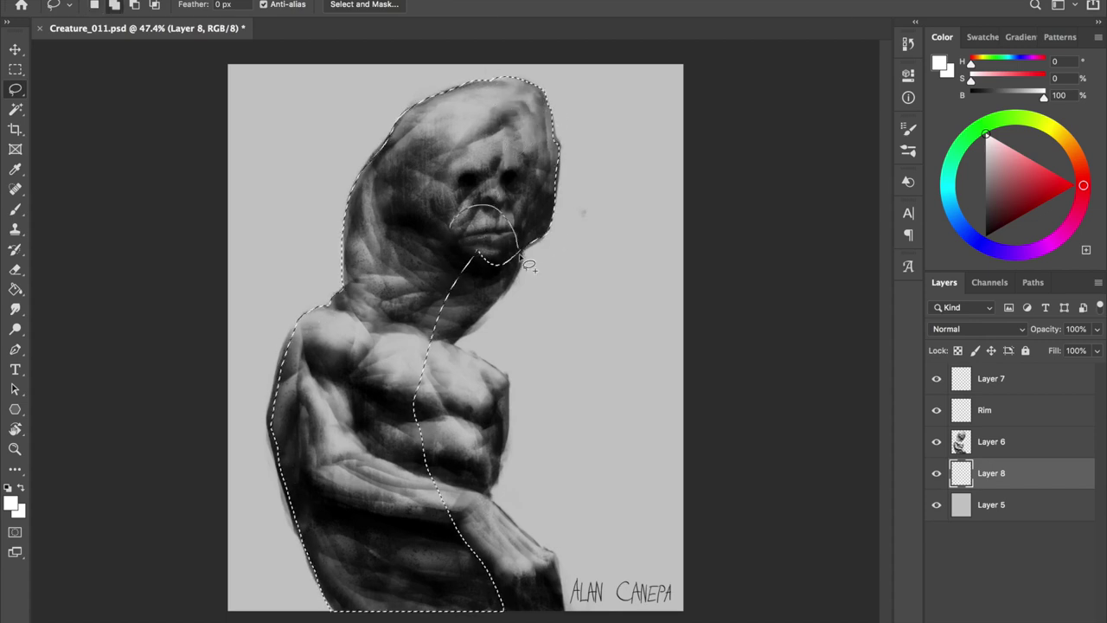
pyautogui.moveTo(475, 323)
pyautogui.mouseDown()
pyautogui.moveTo(523, 536)
pyautogui.moveTo(571, 606)
pyautogui.moveTo(496, 497)
pyautogui.mouseUp()
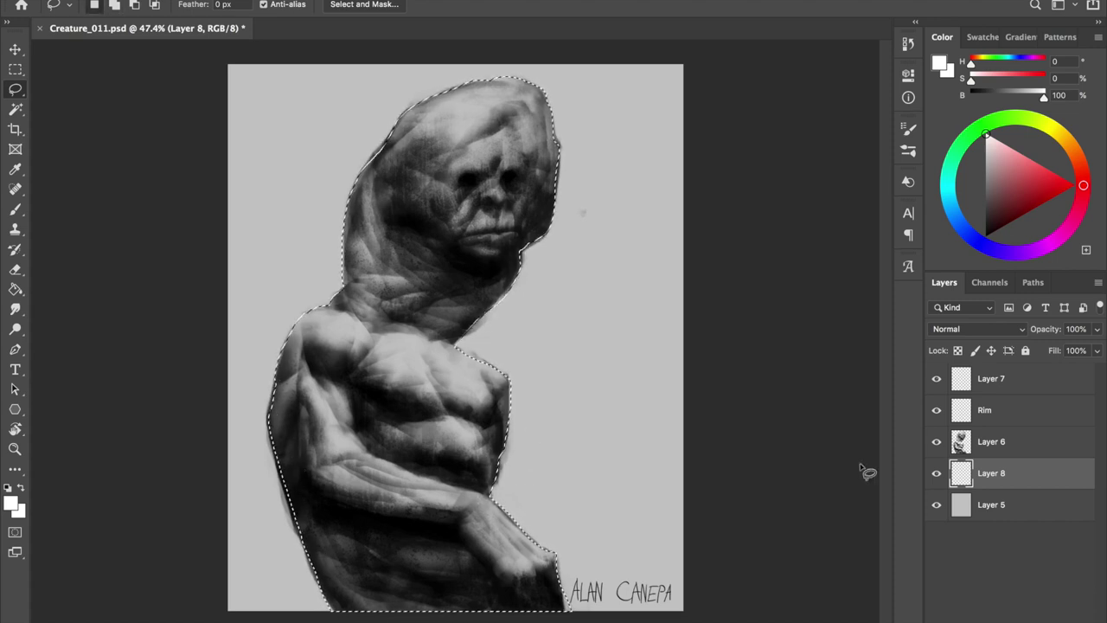
pyautogui.press('g')
pyautogui.click(458, 441)
pyautogui.hotkey('ctrl', 'z')
pyautogui.hotkey('ctrl', 'd')
pyautogui.hotkey('ctrl', 's')
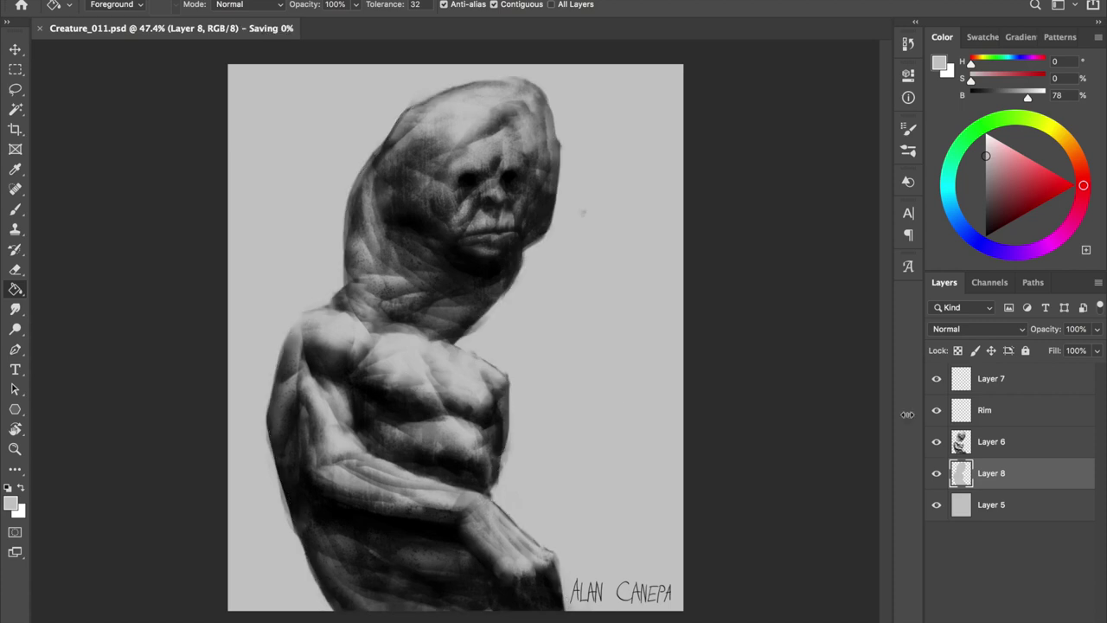
pyautogui.hotkey('alt', '[')
pyautogui.keyDown('alt'); pyautogui.click(613, 350); pyautogui.keyUp('alt')
# Step: Darken background Layer 5 with Hue/Saturation, and clip Layer 6 and Rim to the silhouette
pyautogui.hotkey('ctrl', 'u')
pyautogui.moveTo(831, 511); pyautogui.dragTo(798, 515)
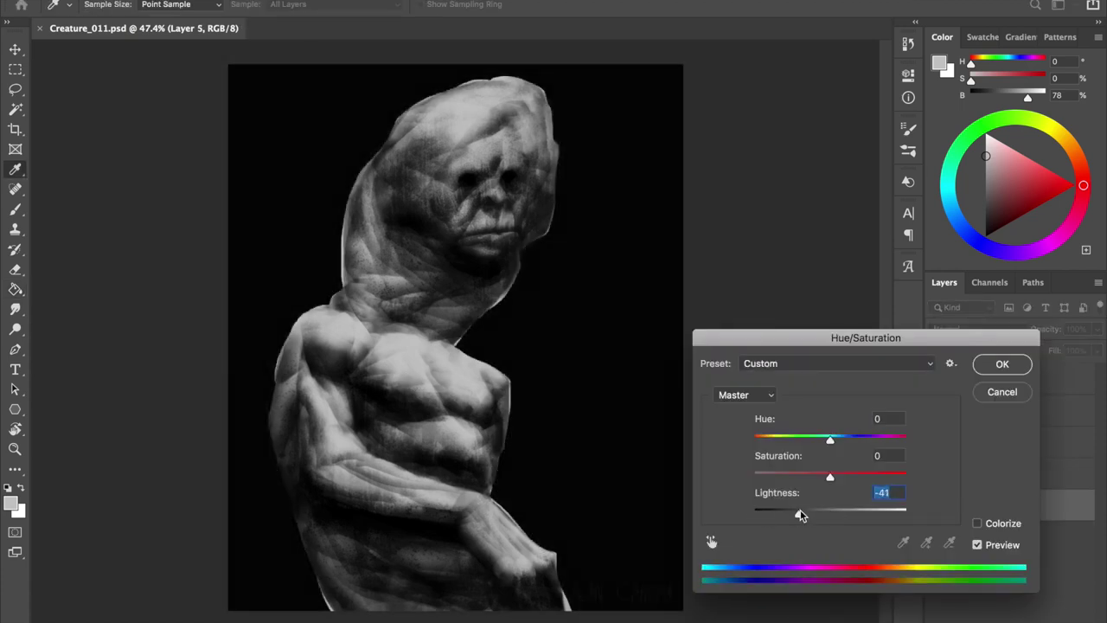
pyautogui.press('Return')
pyautogui.click(986, 410)
pyautogui.press('b')
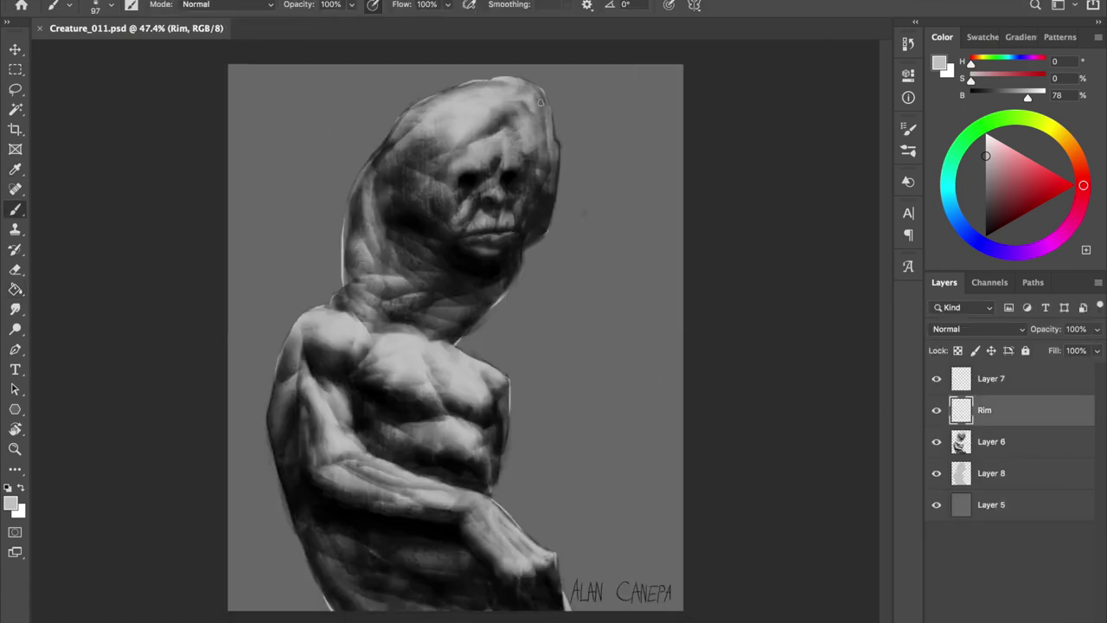
pyautogui.press('x')
pyautogui.keyDown('alt'); pyautogui.click(958, 425); pyautogui.keyUp('alt')
pyautogui.keyDown('alt'); pyautogui.click(959, 457); pyautogui.keyUp('alt')
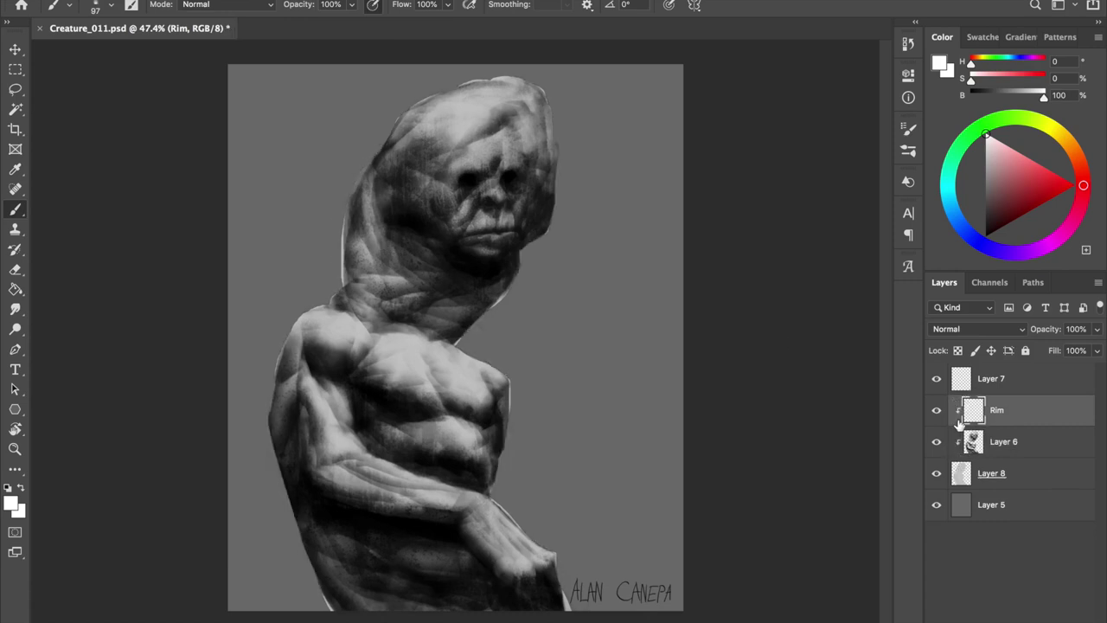
# Step: Paint white rim light down the left contour, from the top of the head to the arm
pyautogui.moveTo(400, 109); pyautogui.dragTo(389, 152)
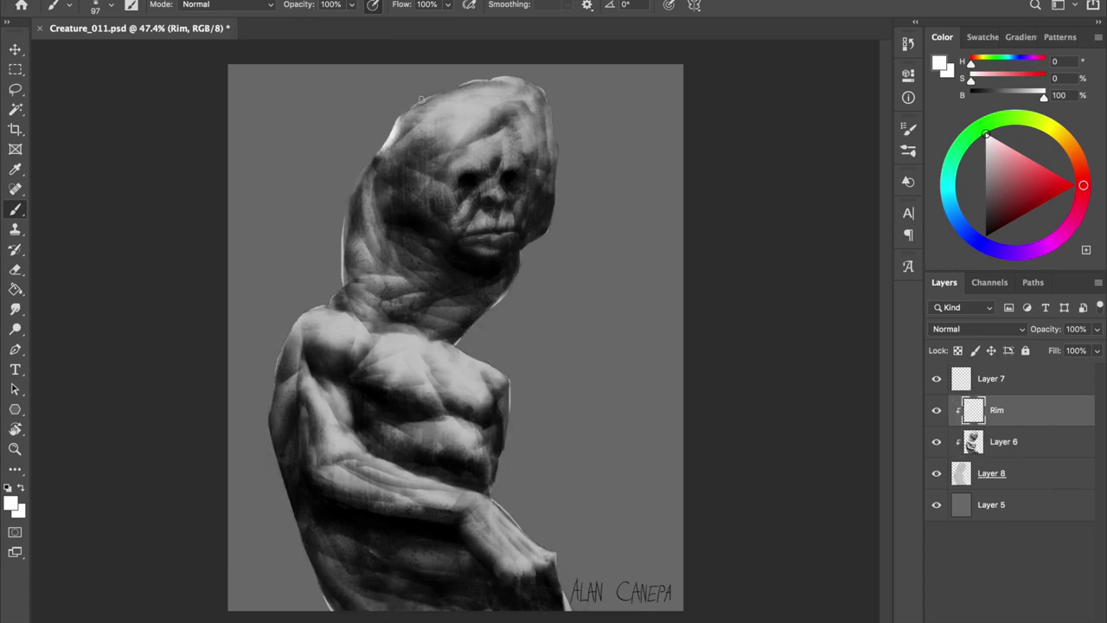
pyautogui.moveTo(357, 189); pyautogui.dragTo(349, 223)
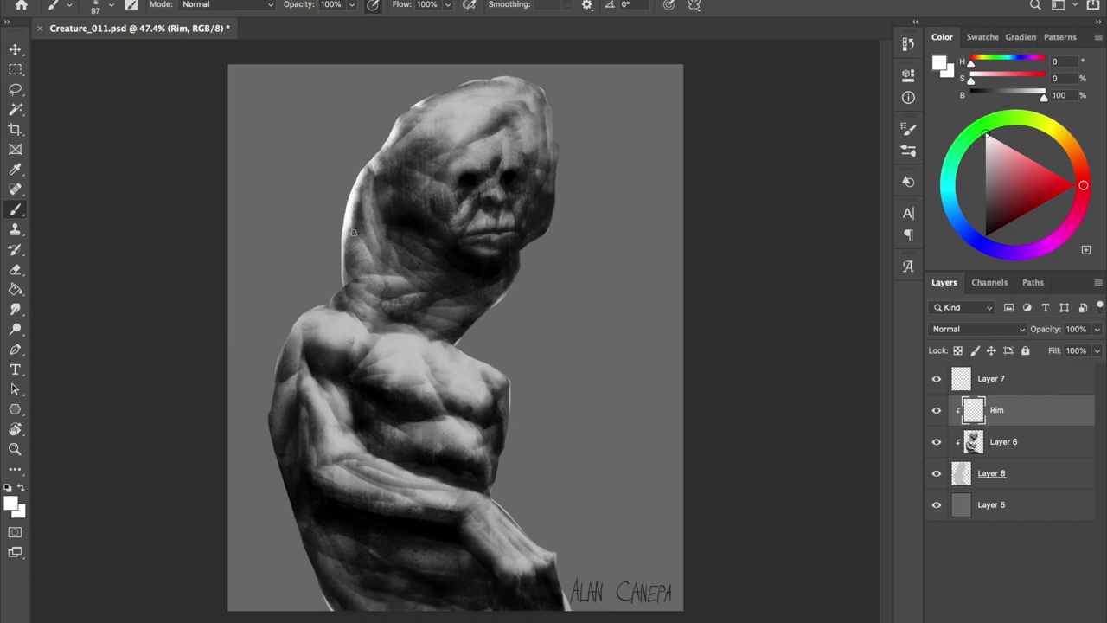
pyautogui.moveTo(353, 275); pyautogui.dragTo(328, 308)
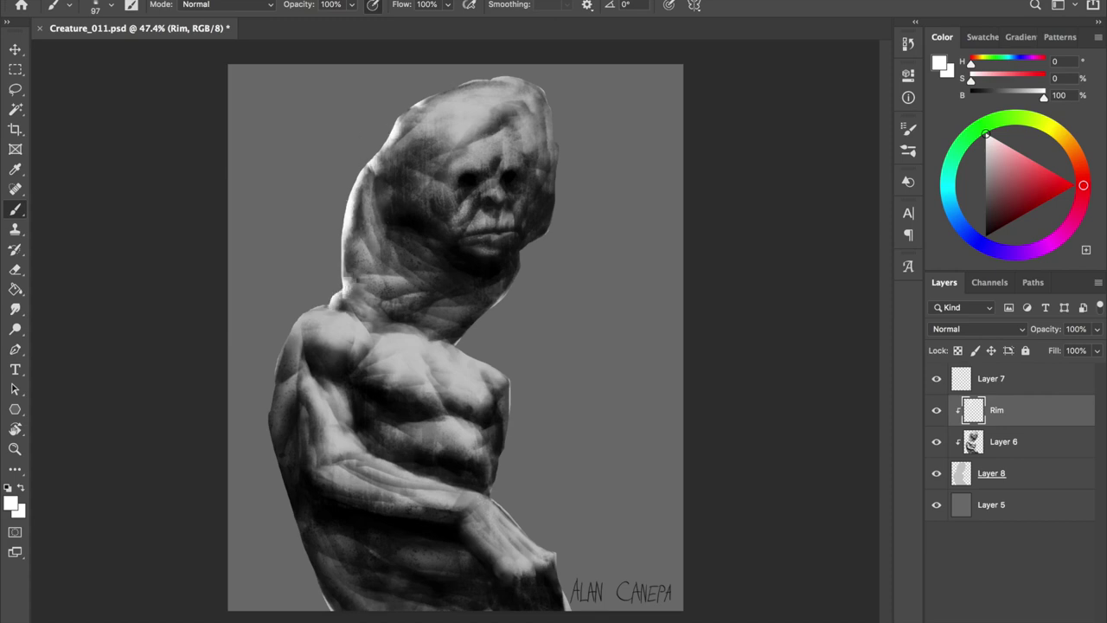
pyautogui.moveTo(283, 343)
pyautogui.mouseDown()
pyautogui.moveTo(272, 379)
pyautogui.moveTo(279, 449)
pyautogui.mouseUp()
pyautogui.moveTo(267, 436); pyautogui.dragTo(325, 568)
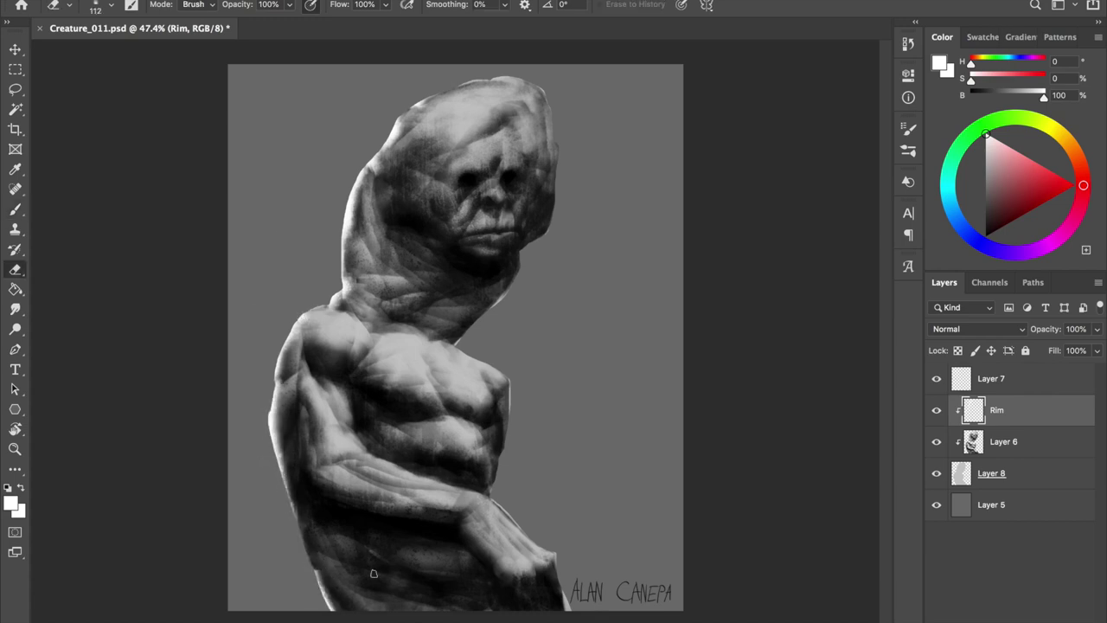
pyautogui.moveTo(304, 413)
pyautogui.mouseDown()
pyautogui.moveTo(306, 494)
pyautogui.moveTo(307, 324)
pyautogui.moveTo(305, 441)
pyautogui.mouseUp()
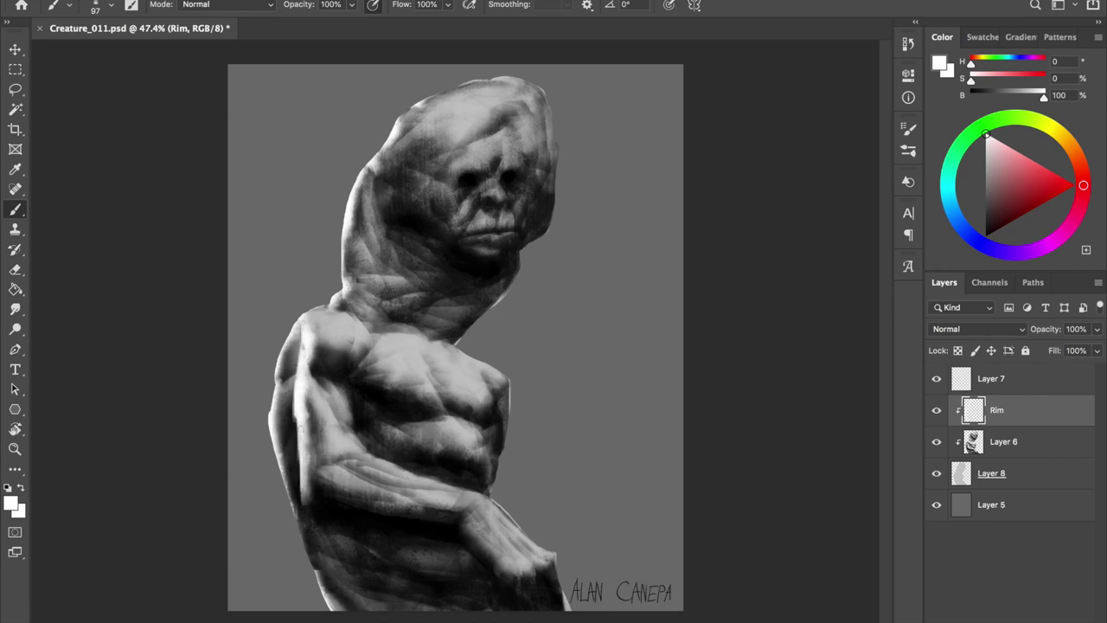
pyautogui.moveTo(286, 394); pyautogui.dragTo(284, 355)
pyautogui.moveTo(313, 498); pyautogui.dragTo(302, 398)
# Step: Touch up and soften the rim light along the arm and shoulder edge
pyautogui.press('e')
pyautogui.press('b')
pyautogui.moveTo(308, 436); pyautogui.dragTo(312, 364)
pyautogui.press('e')
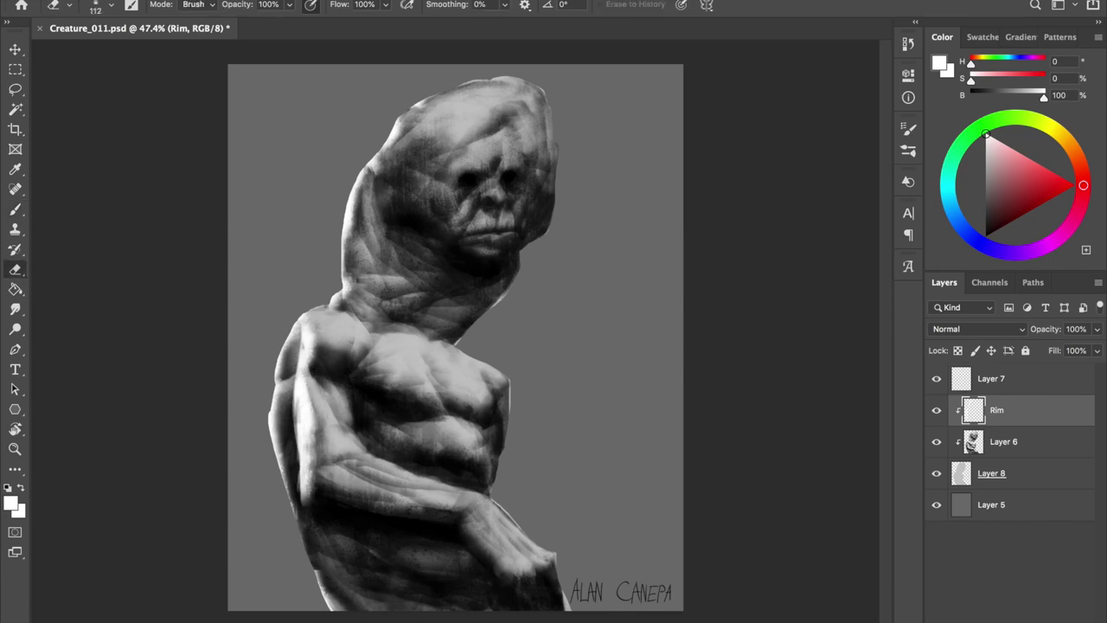
pyautogui.moveTo(310, 442); pyautogui.dragTo(308, 313)
pyautogui.press('b')
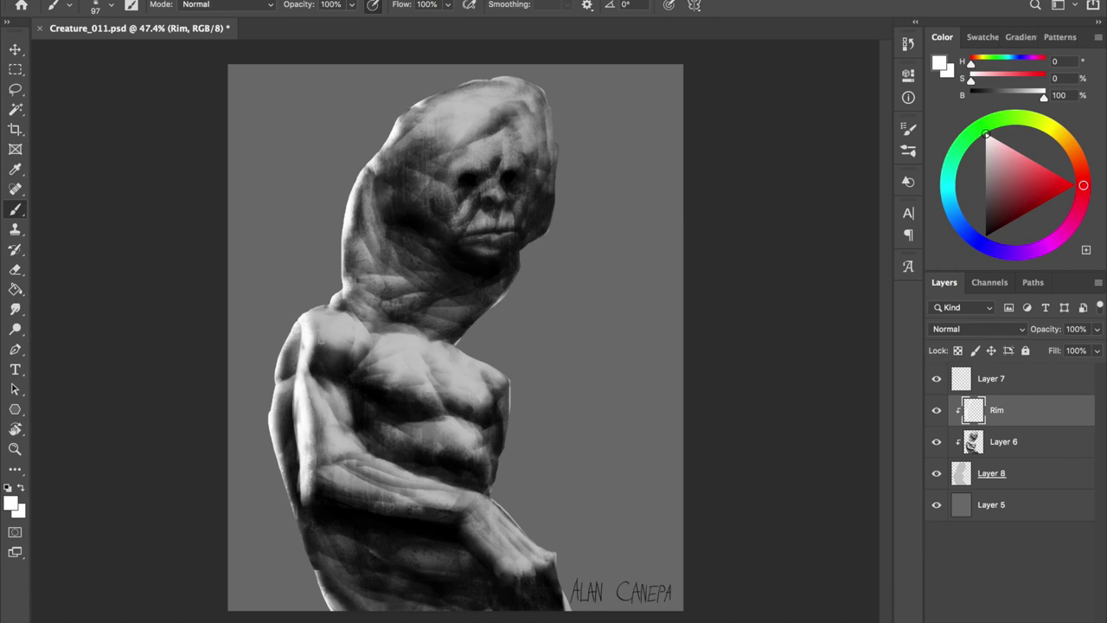
# Step: Mirror the canvas, trim the rim light on the arm edge, flip back and save
pyautogui.hotkey('ctrl', 'shift', 'h')
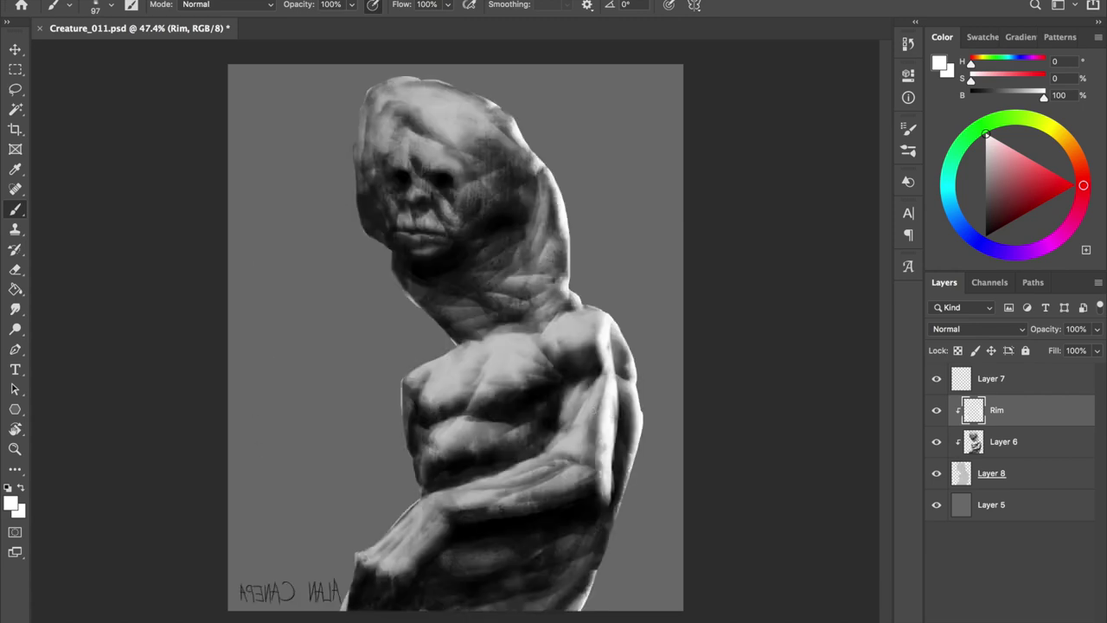
pyautogui.press('e')
pyautogui.moveTo(605, 511)
pyautogui.mouseDown()
pyautogui.moveTo(598, 437)
pyautogui.moveTo(610, 413)
pyautogui.mouseUp()
pyautogui.press('b')
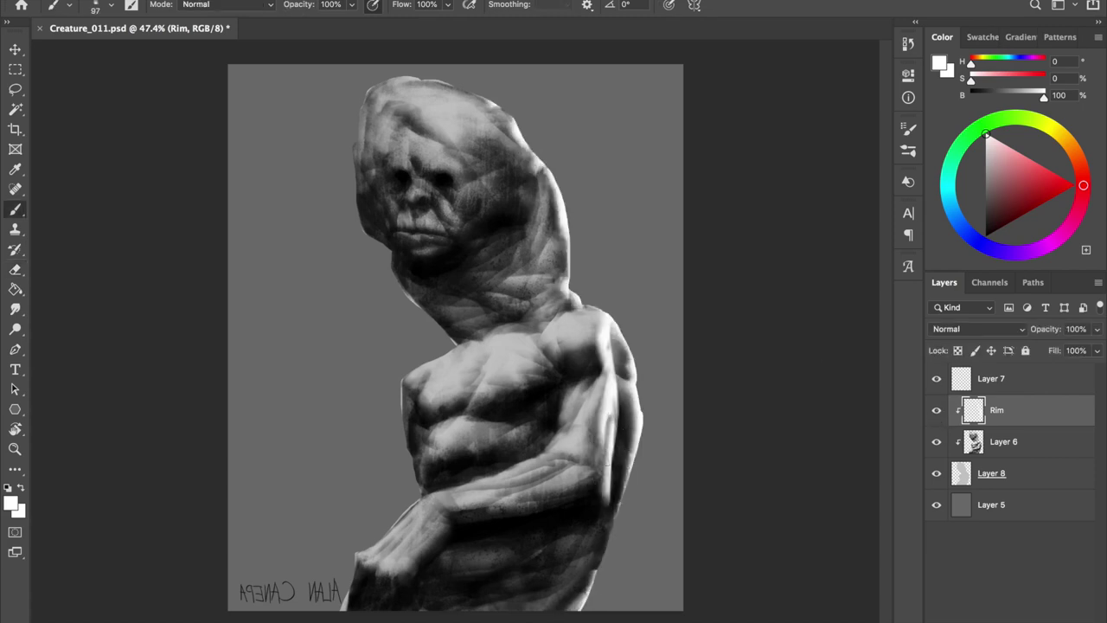
pyautogui.press('h')
pyautogui.hotkey('ctrl', 's')
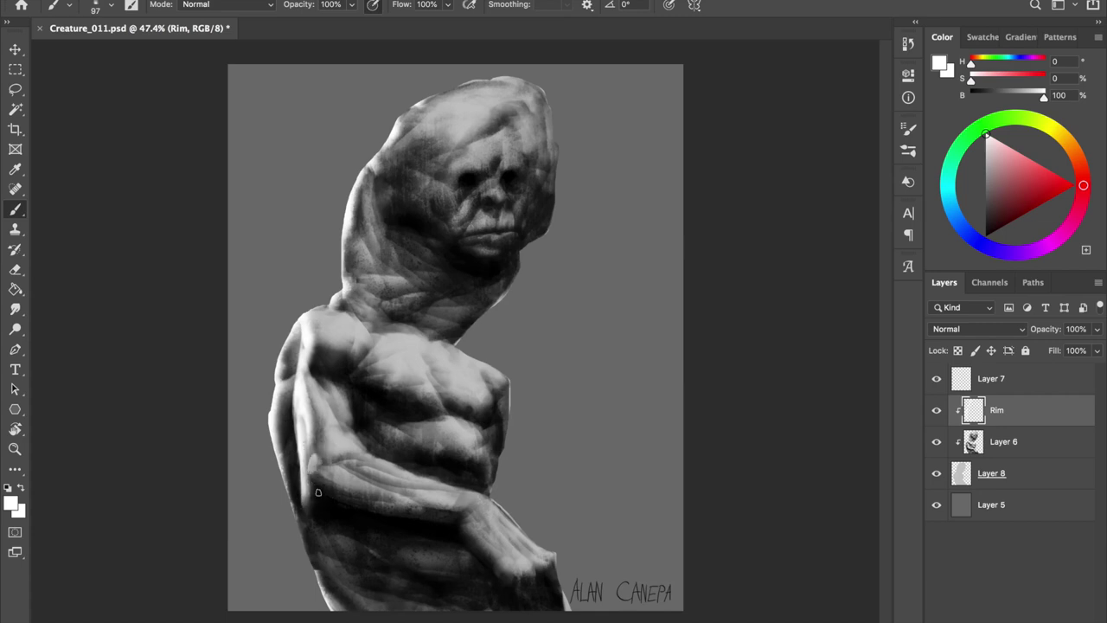
pyautogui.hotkey('ctrl', 's')
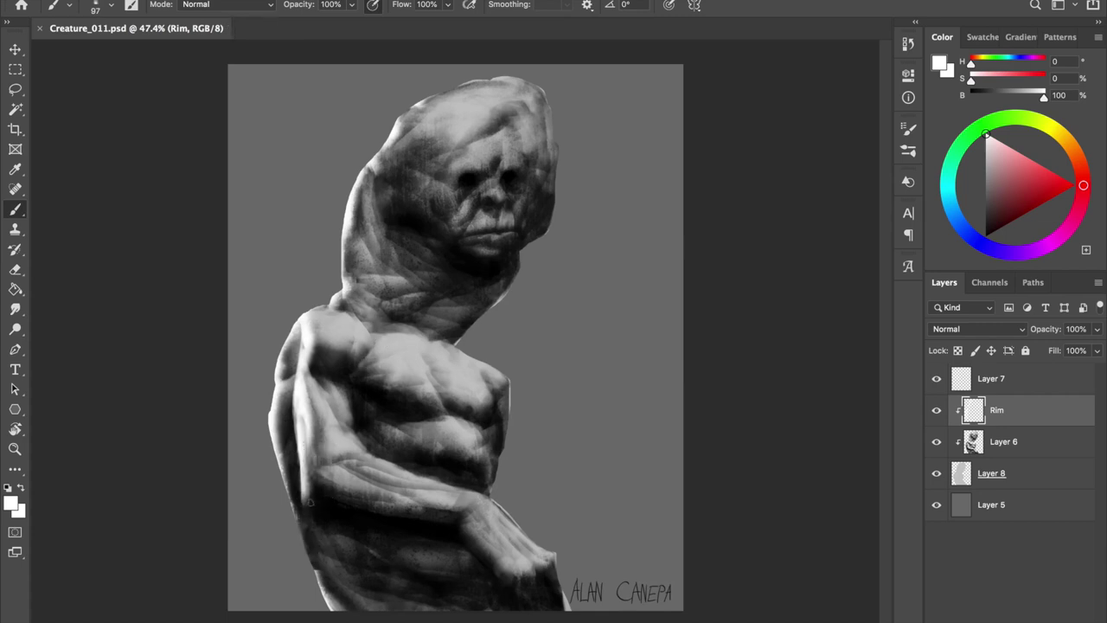